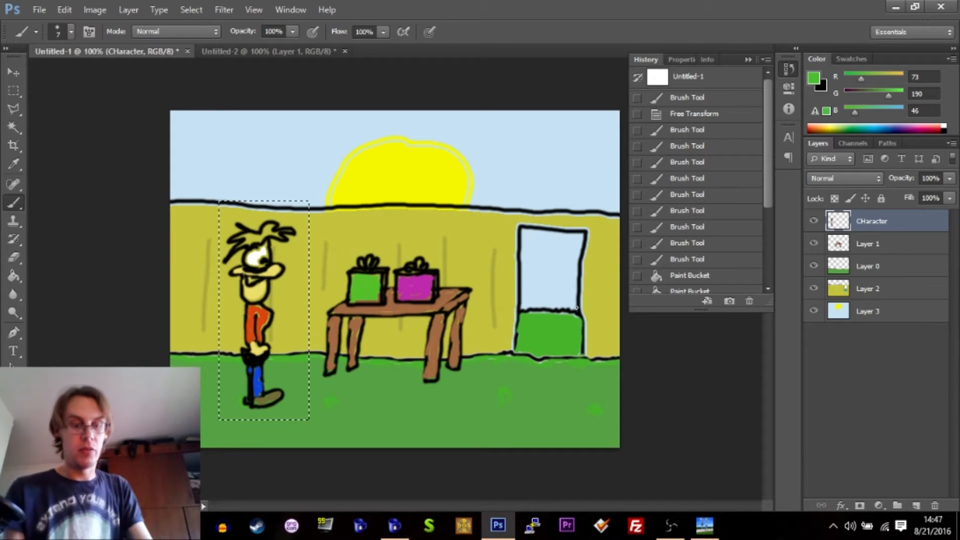
- Create a new transparent RGB document 1500 pixels wide and 480 pixels high at 72 pixels/inch
key(ctrl+shift+n)
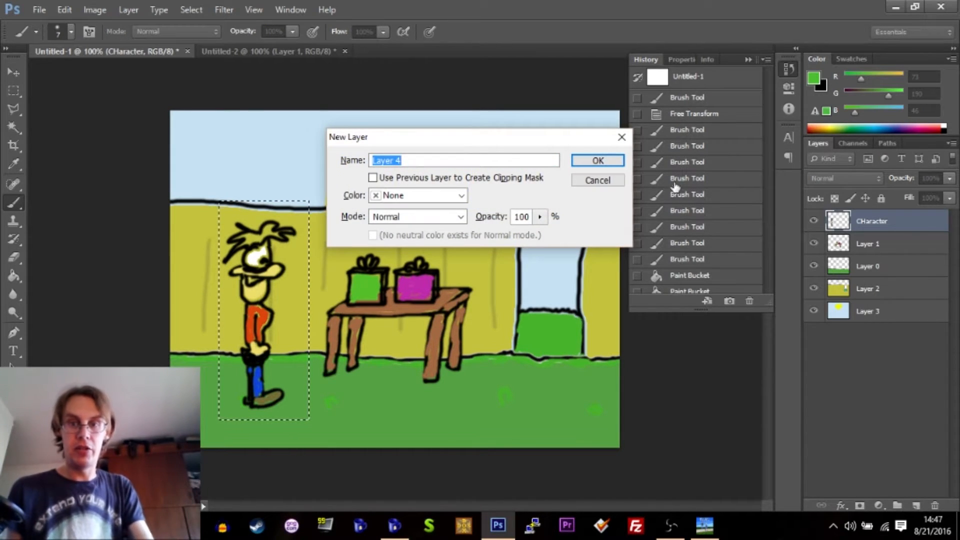
click(597, 181)
key(ctrl+n)
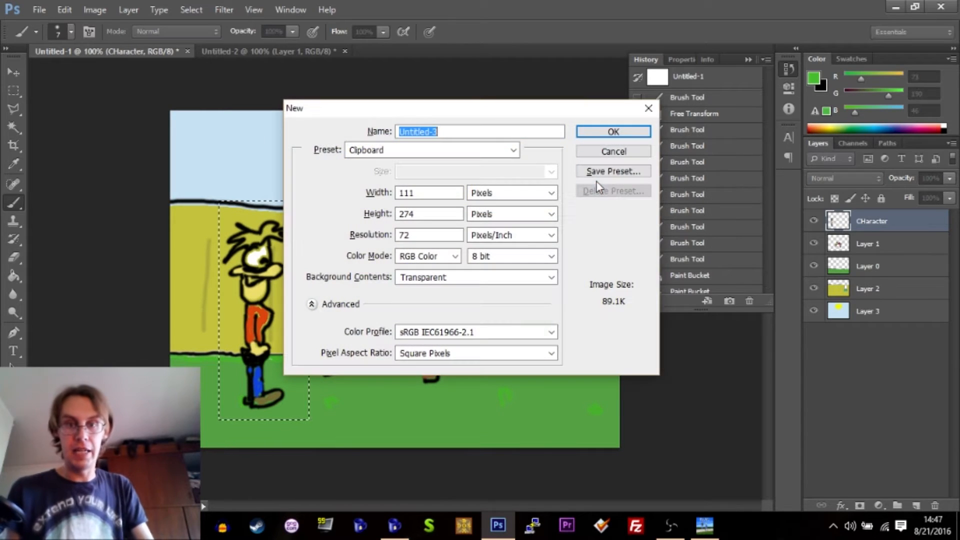
double_click(420, 193)
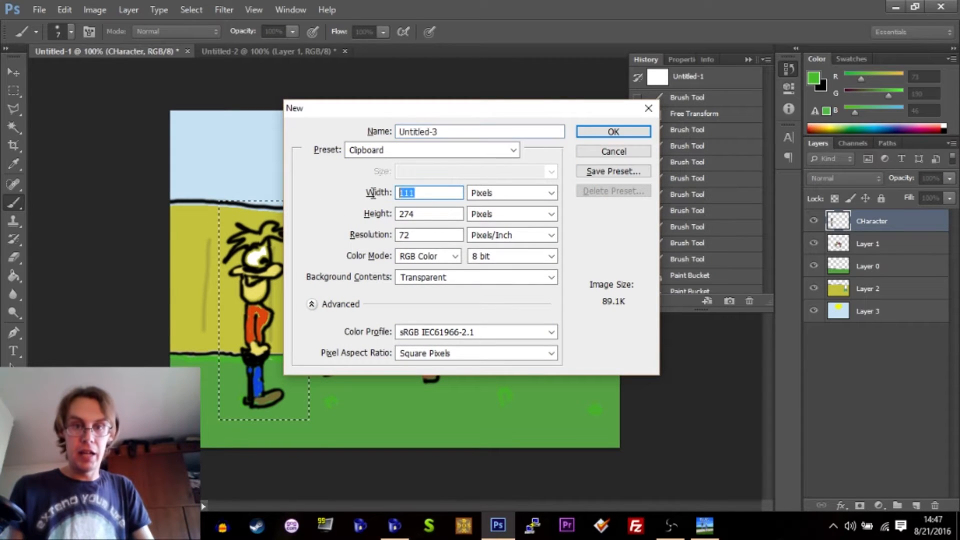
text(640)
key(Tab)
key(Tab)
text(480)
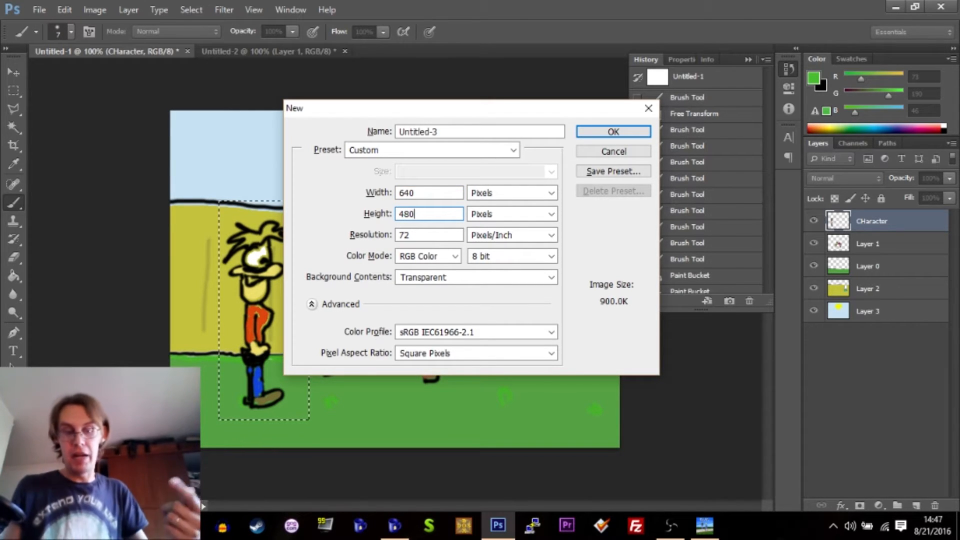
key(shift+Tab)
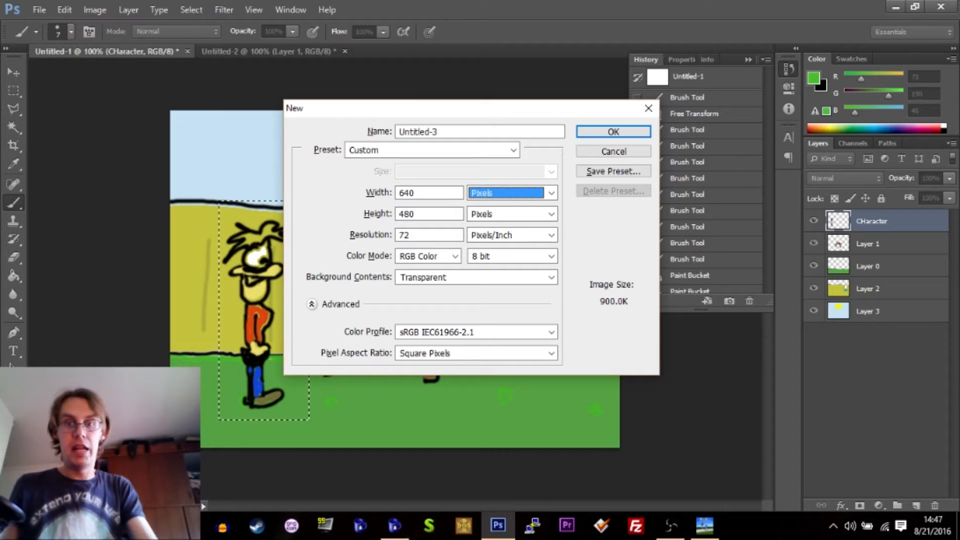
key(shift+Tab)
text(1500)
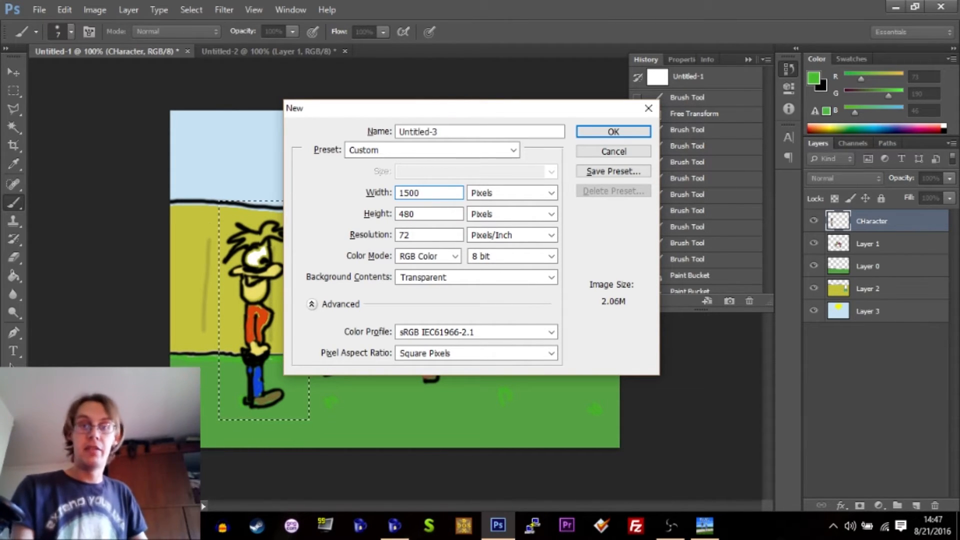
key(Return)
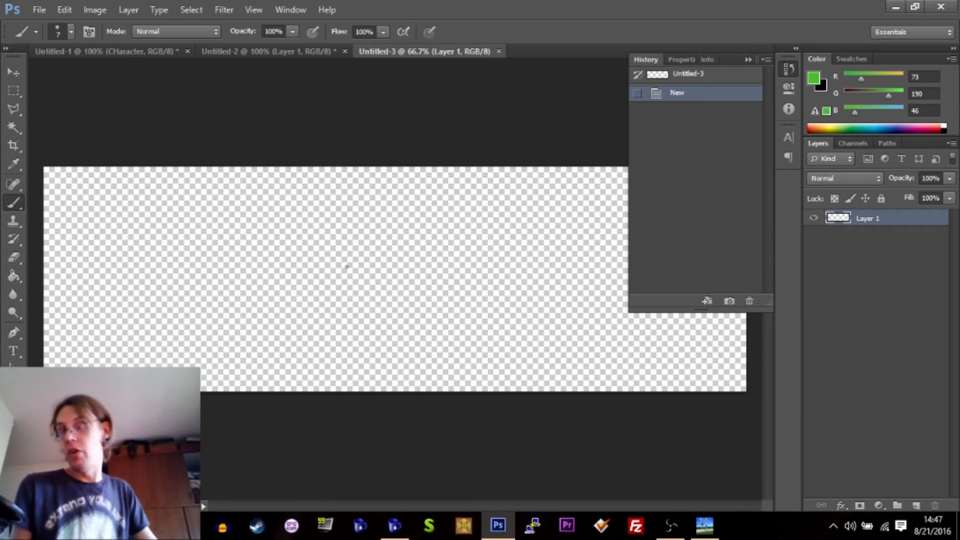
key(z)
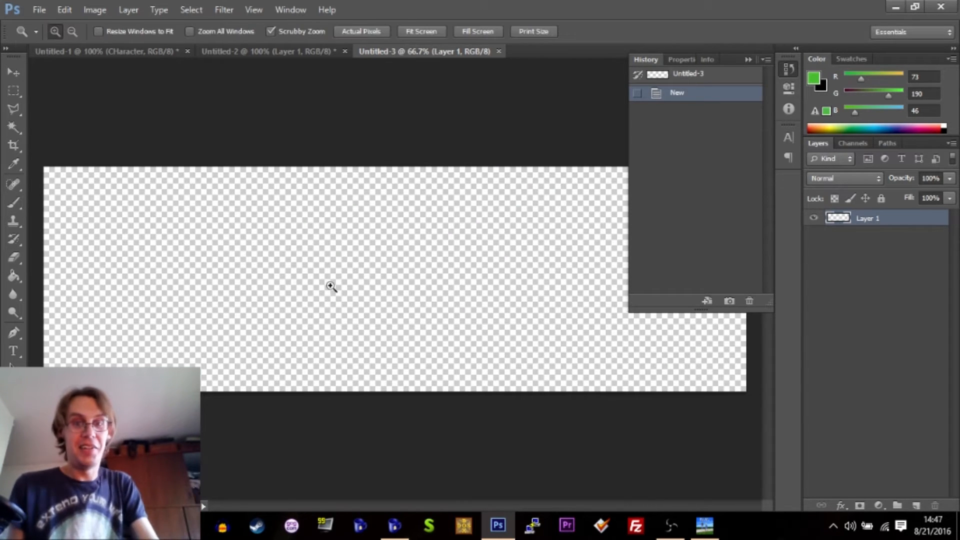
click(311, 308)
drag(422, 506, 365, 507)
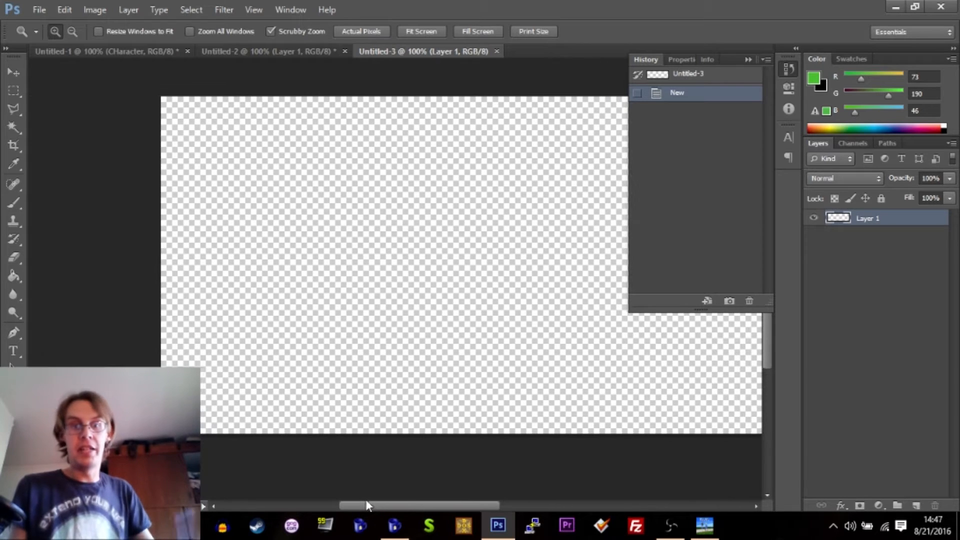
alt+click(541, 338)
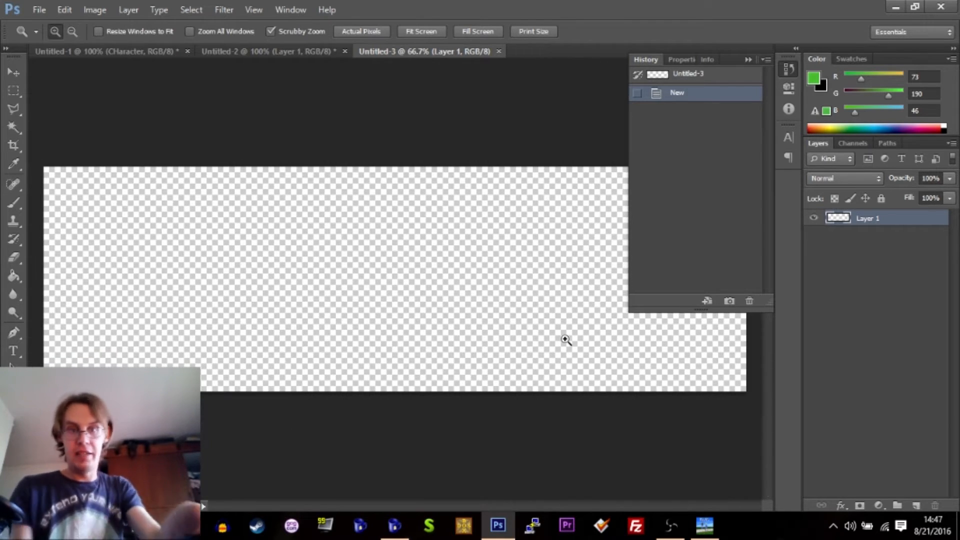
- Marquee-select roughly the left half of the canvas, shift the selection toward the right end, and deselect it
click(12, 145)
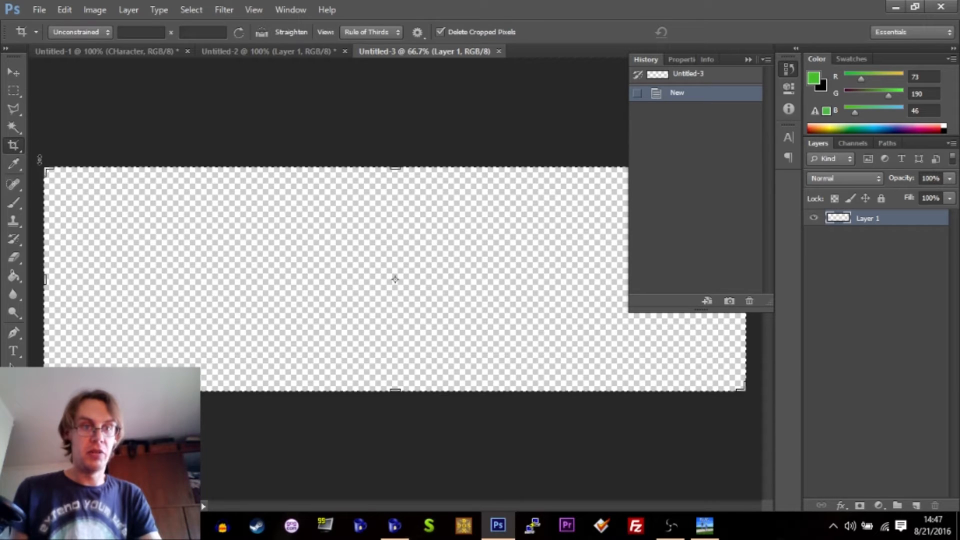
click(14, 90)
drag(30, 156, 369, 444)
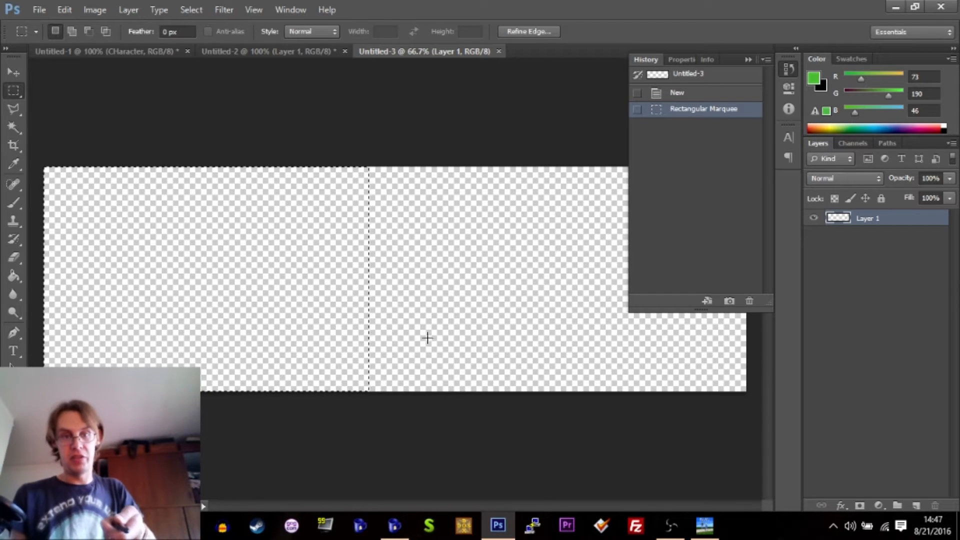
drag(293, 350, 584, 349)
click(197, 349)
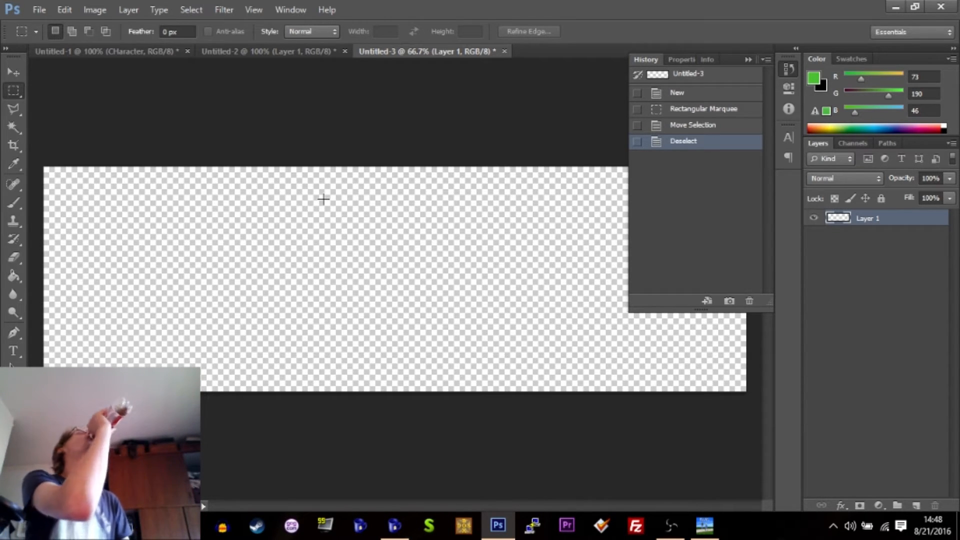
- Brush black outlines of a doorway at the canvas's left end and a wall top across its full width on Layer 1
key(b)
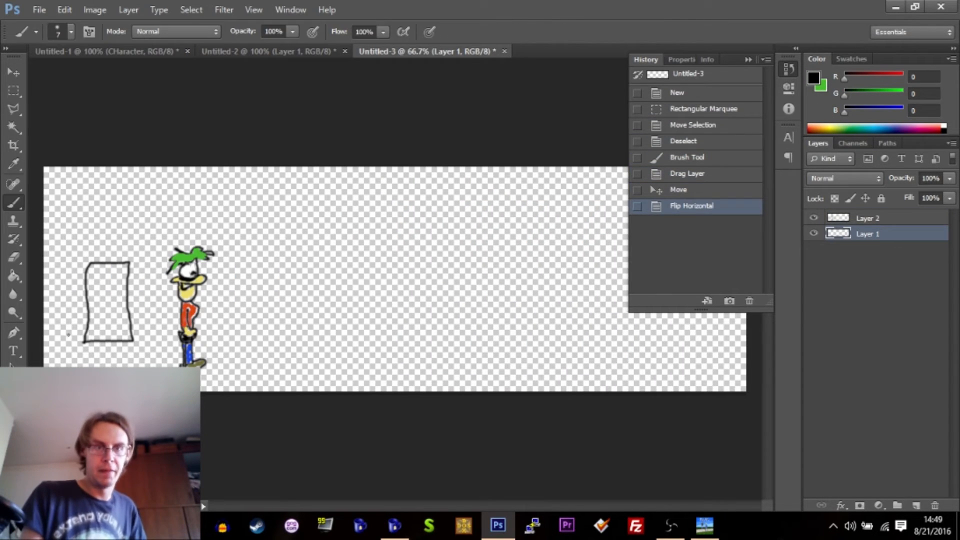
drag(44, 250, 315, 268)
click(788, 69)
drag(526, 265, 700, 257)
- Move the character on Layer 2 away from the doorway and draw a boxed GIFTS sign with an arrow toward the doorway on Layer 1
click(867, 218)
drag(126, 212, 276, 216)
click(868, 234)
drag(189, 275, 189, 288)
drag(207, 271, 197, 287)
drag(178, 299, 151, 308)
drag(146, 264, 214, 297)
- Draw a ground line across the canvas on a new layer and fill the area below with the grass green from Untitled-1
click(916, 505)
drag(868, 234, 867, 213)
drag(44, 338, 746, 336)
click(106, 52)
click(425, 51)
click(430, 368)
- Fill the wall on Layer 1 with olive yellow (RGB 195, 194, 61) and the GIFTS sign and arrow with darker olive
drag(870, 248, 870, 234)
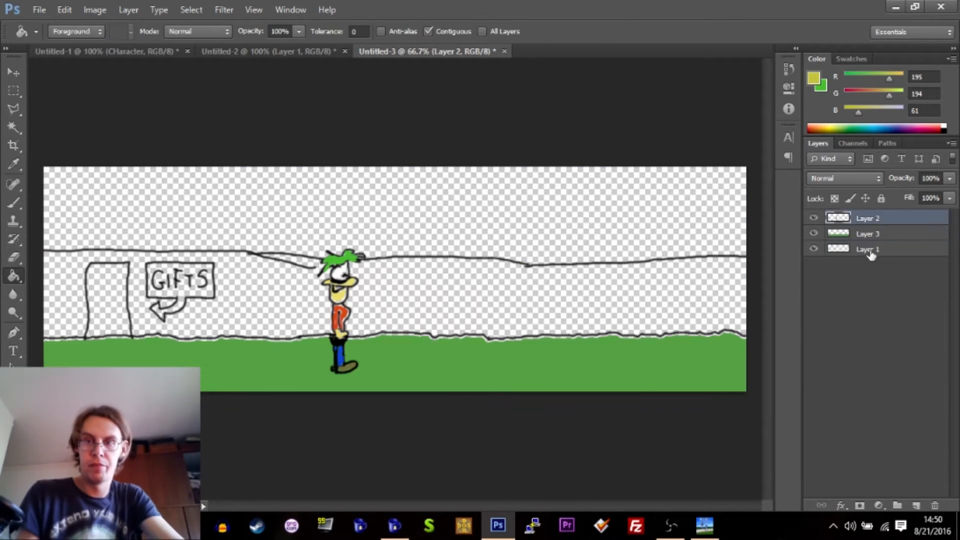
click(870, 250)
click(270, 300)
click(172, 293)
click(160, 311)
- Draw a black ground line across the inside of the doorway and fill the area below it with green
click(814, 78)
drag(89, 317, 129, 319)
click(108, 328)
- Sample the light blue sky colour from Untitled-1 and fill the sky of Untitled-3 with it
click(106, 51)
click(403, 54)
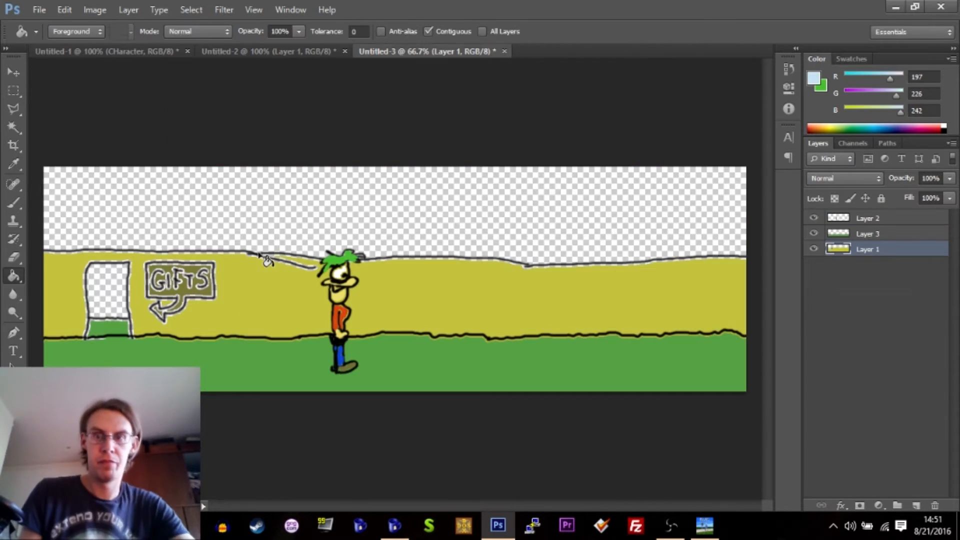
- Draw a black table outline behind the character on a new layer placed between Layer 2 and Layer 3
click(916, 506)
click(814, 78)
drag(868, 249, 868, 227)
drag(257, 329, 256, 348)
drag(256, 305, 384, 310)
drag(278, 291, 403, 295)
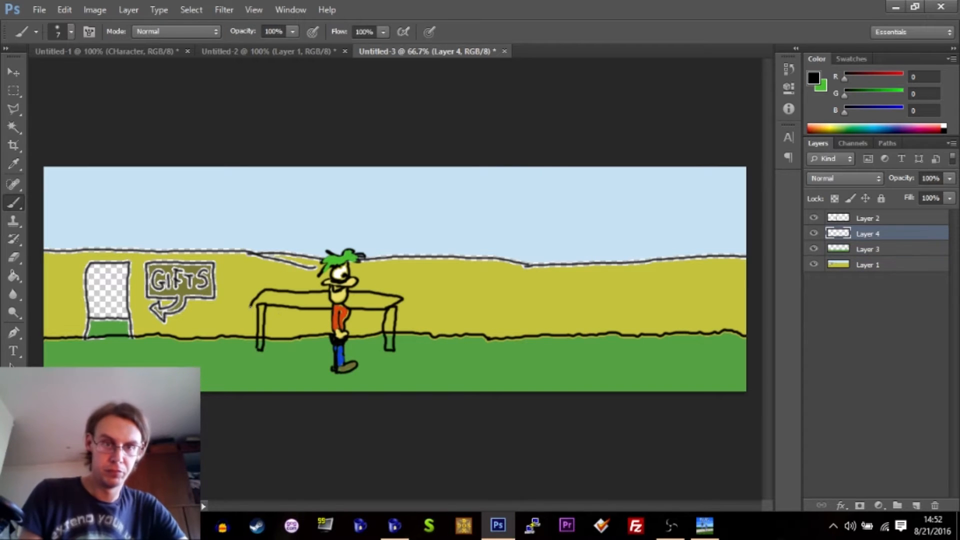
- Shift the table slightly left and down, and draw small round objects along its tabletop
key(v)
drag(208, 280, 196, 288)
key(b)
drag(287, 306, 326, 306)
- Choose a brown colour and paint the table's legs and tabletop with it
click(814, 78)
click(388, 343)
mouse_move(361, 306)
mouse_down()
mouse_move(373, 307)
mouse_move(379, 345)
mouse_up()
click(586, 289)
drag(255, 304, 381, 306)
- Draw a black outline of a raised platform with support posts at the canvas's right end on a new layer
click(916, 505)
key(x)
drag(635, 322, 745, 325)
drag(613, 343, 745, 345)
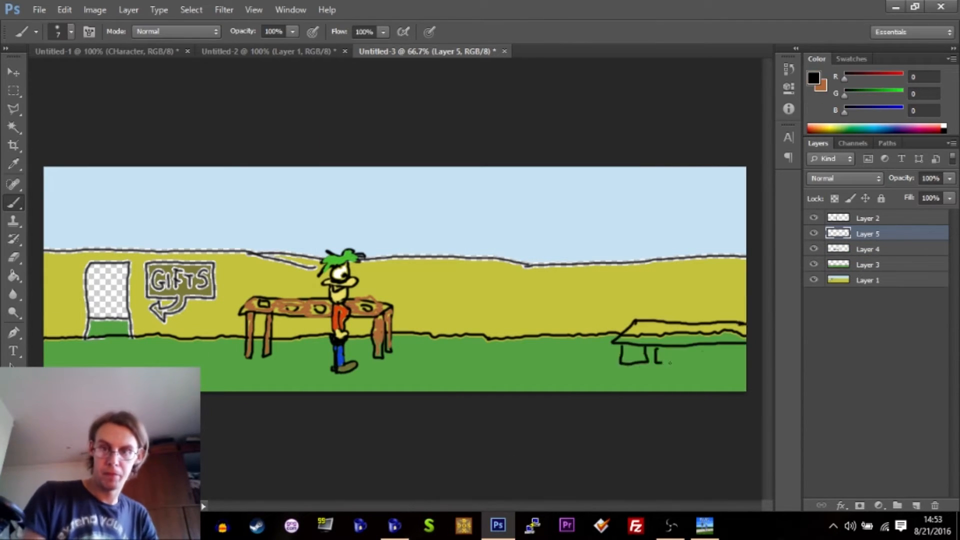
drag(656, 349, 682, 349)
- Fill the platform outline with the table's brown using the Paint Bucket
key(x)
click(13, 275)
click(690, 334)
- Draw a tree in black outline on the platform, with a thin straight trunk and a wide wavy canopy
key(b)
drag(722, 225, 725, 330)
mouse_move(616, 231)
mouse_down()
mouse_move(745, 217)
mouse_move(720, 270)
mouse_up()
- Fill the tree's canopy with bright green and paint its trunk grey (RGB 163, 173, 160)
click(814, 78)
click(395, 307)
click(586, 289)
click(690, 212)
click(266, 356)
click(576, 294)
key(b)
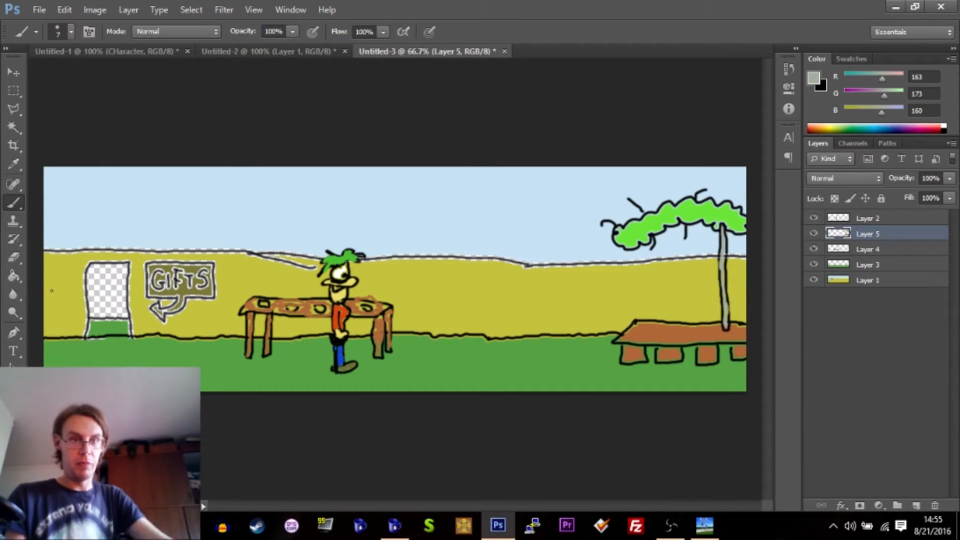
- Sample the sky blue and fill the transparent upper part of the doorway with it on Layer 1
key(i)
click(121, 203)
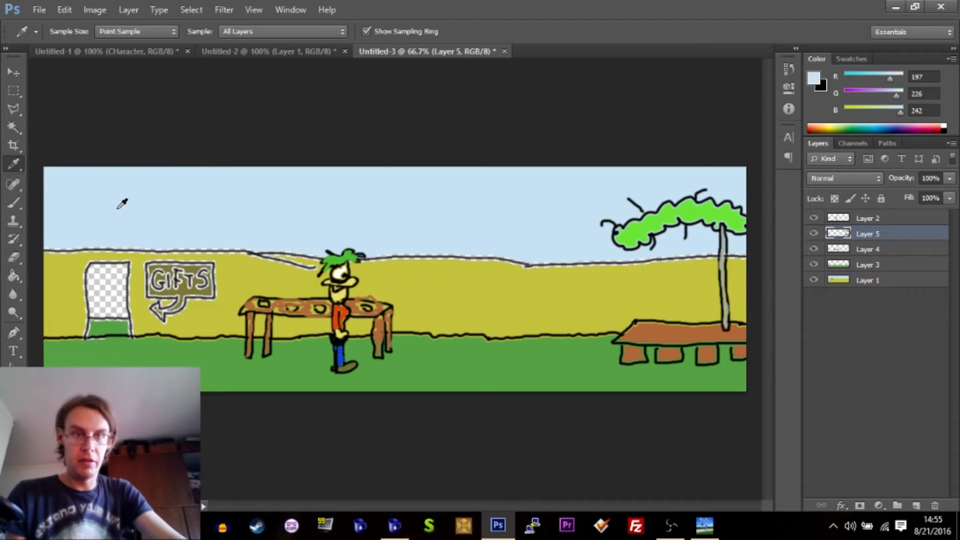
click(872, 283)
click(878, 268)
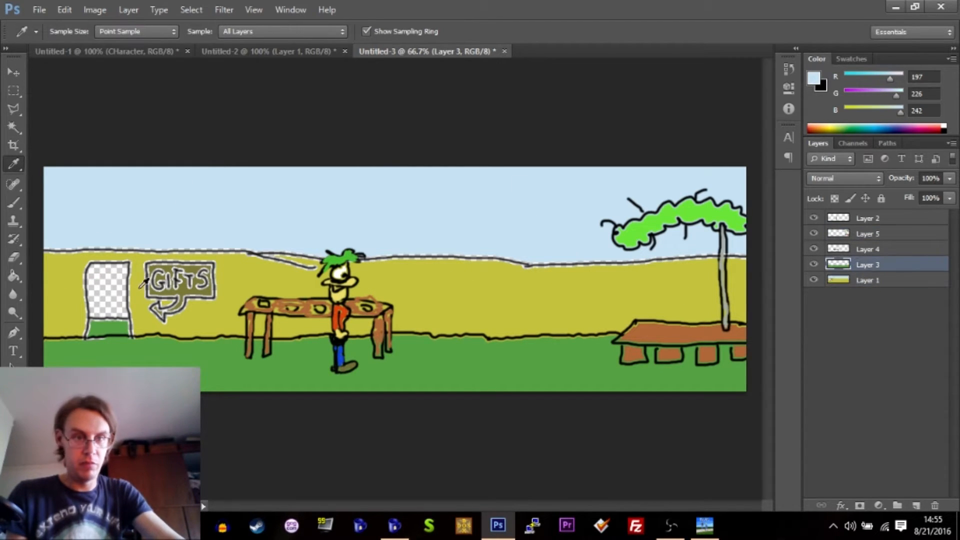
key(g)
click(111, 306)
key(ctrl+z)
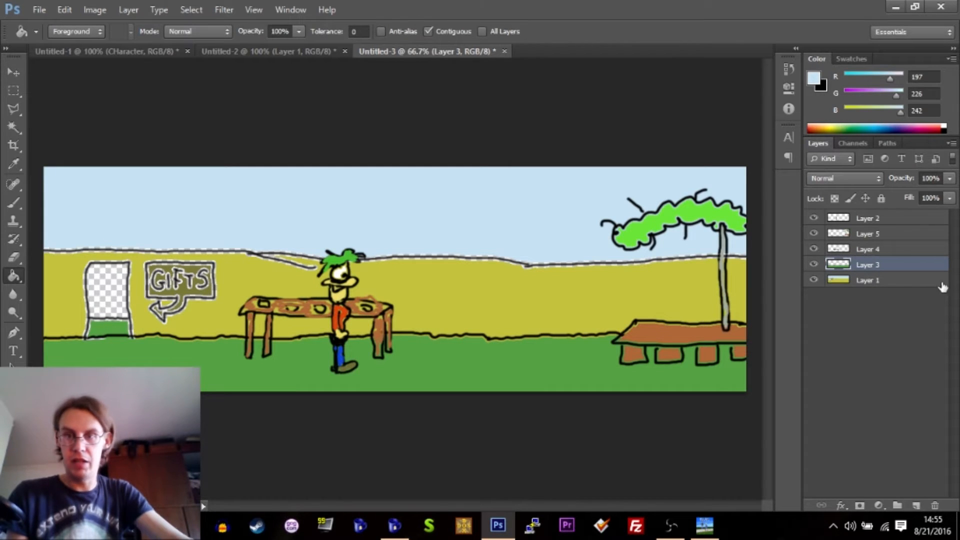
click(870, 281)
click(105, 293)
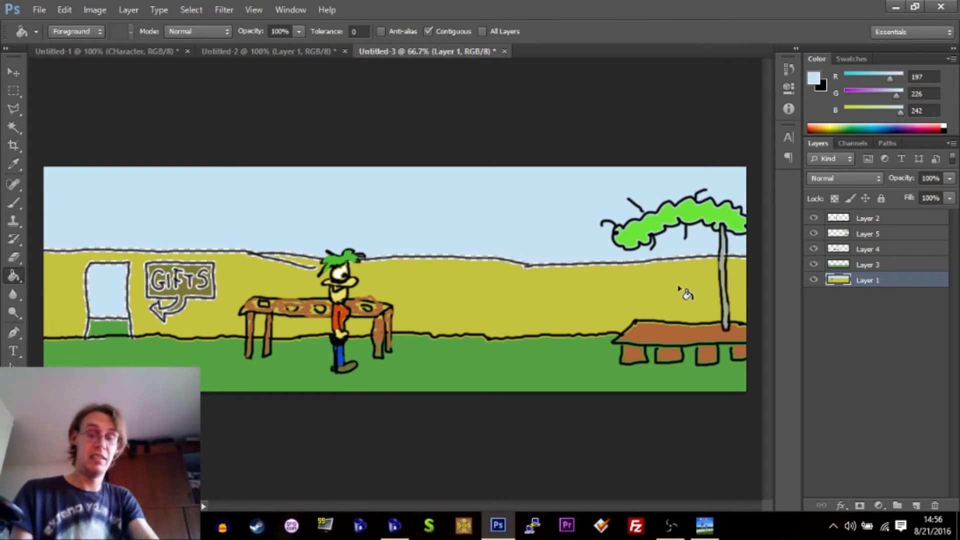
- Add a new layer at the top of the stack and draw a veiled figure in a long dress on the platform in black outline
key(ctrl+shift+n)
key(Return)
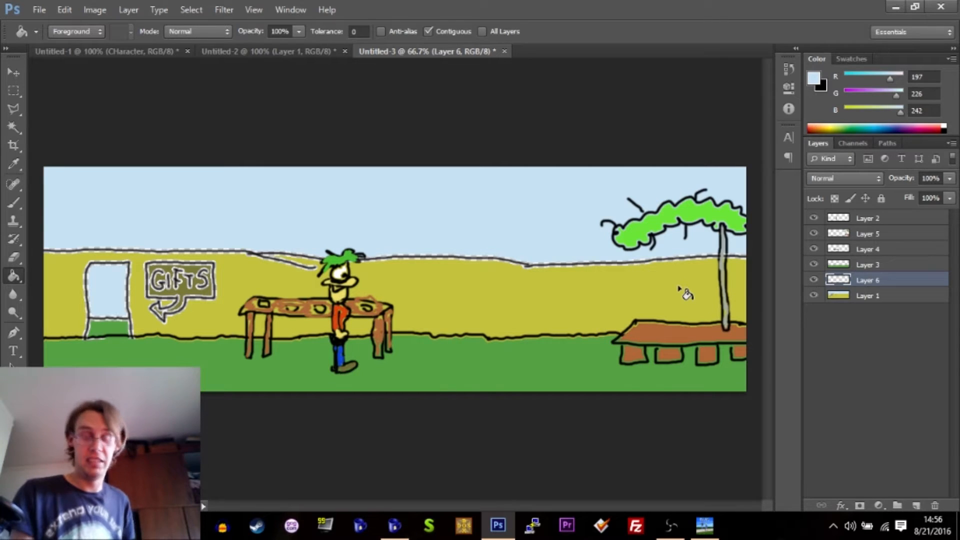
drag(835, 278, 840, 212)
key(x)
key(z)
double_click(683, 282)
key(b)
drag(606, 188, 618, 218)
mouse_move(618, 218)
mouse_down()
mouse_move(607, 251)
mouse_move(671, 261)
mouse_up()
mouse_move(652, 307)
mouse_down()
mouse_move(676, 358)
mouse_move(665, 430)
mouse_up()
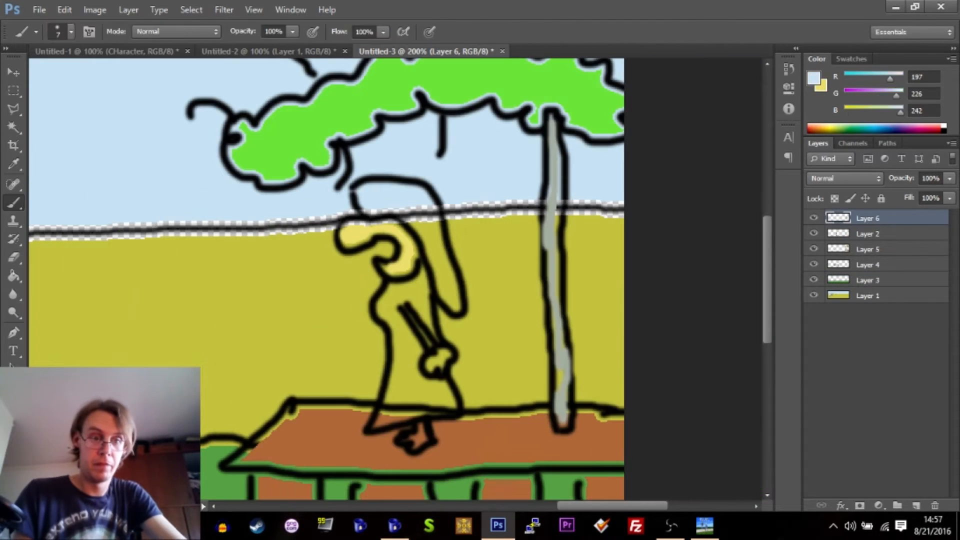
- Paint the figure's dress and veil white and her feet yellow
mouse_move(395, 400)
mouse_down()
mouse_move(425, 333)
mouse_move(430, 346)
mouse_up()
drag(377, 423, 456, 410)
mouse_move(391, 380)
mouse_down()
mouse_move(391, 323)
mouse_move(425, 327)
mouse_up()
mouse_move(363, 192)
mouse_down()
mouse_move(435, 229)
mouse_move(428, 250)
mouse_up()
key(x)
drag(422, 428, 419, 436)
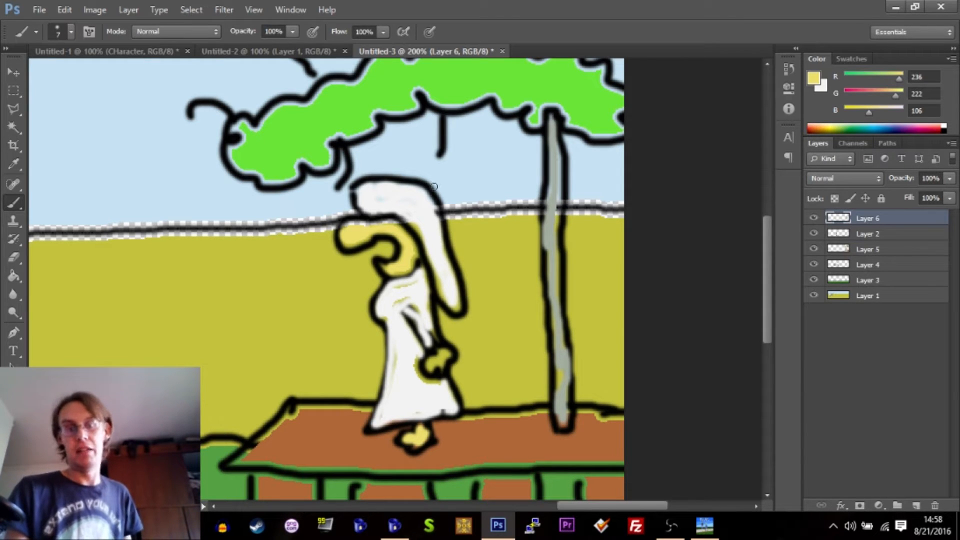
- Copy the veiled figure from Layer 6 with a rectangular selection and paste it into a new 101 × 204 pixel transparent document
click(13, 90)
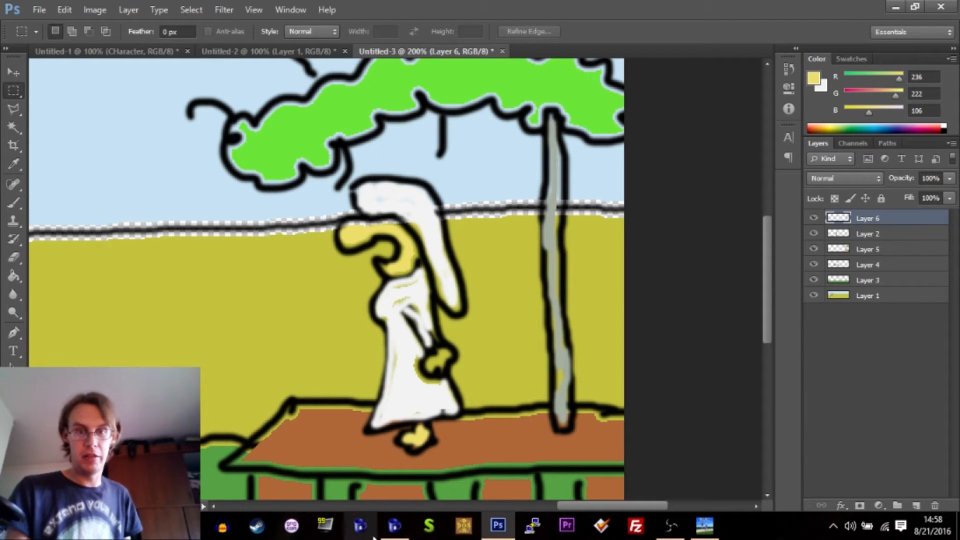
drag(324, 475, 486, 175)
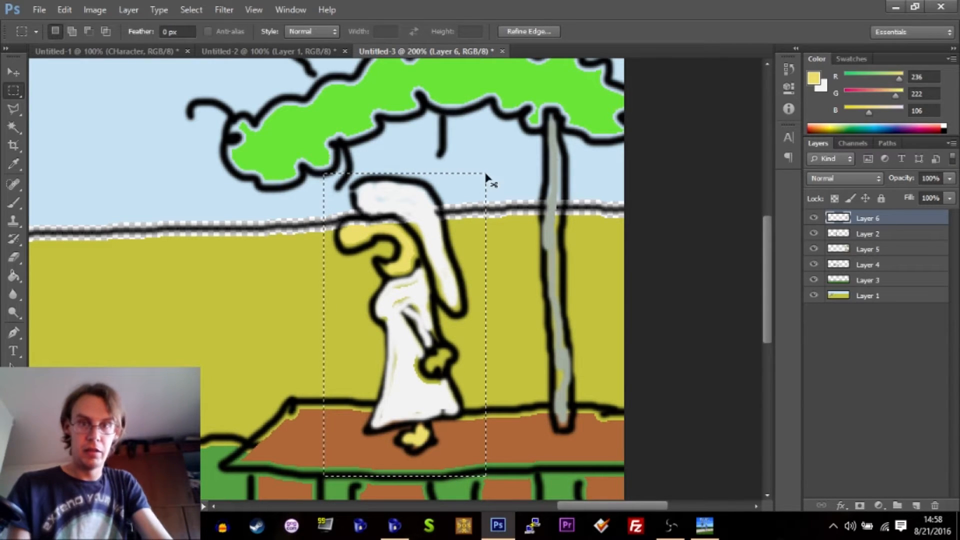
key(ctrl+c)
key(ctrl+n)
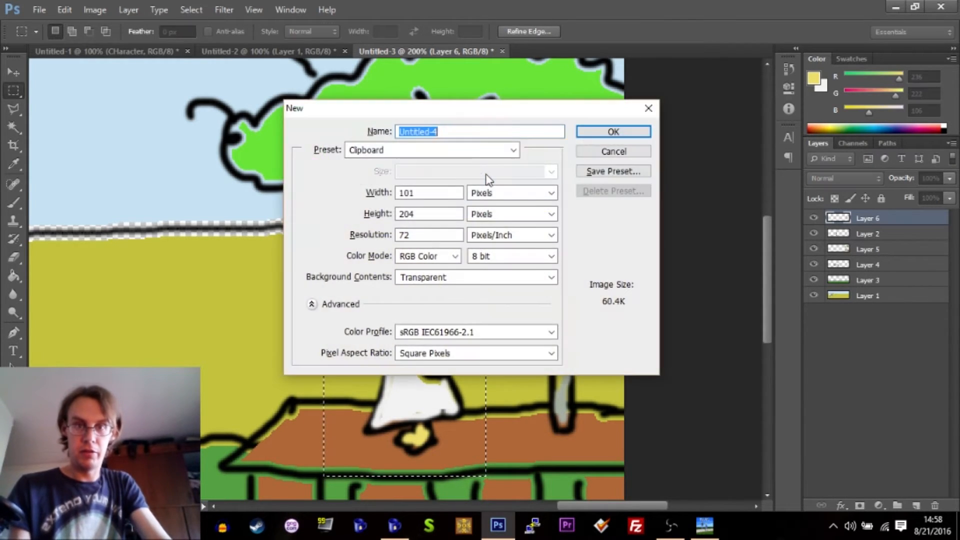
key(Return)
key(ctrl+v)
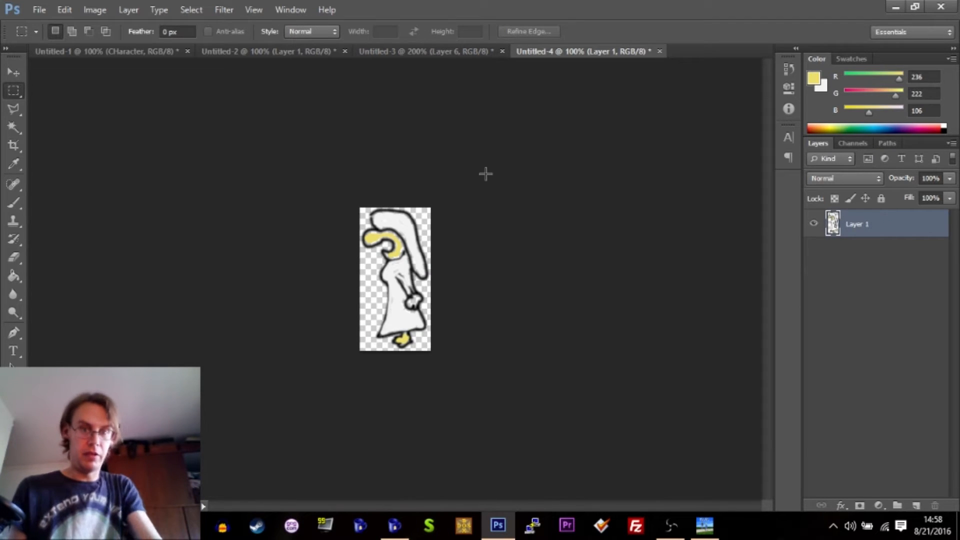
- Save the figure as a PNG named "brid" in the Characters folder
key(ctrl+shift+s)
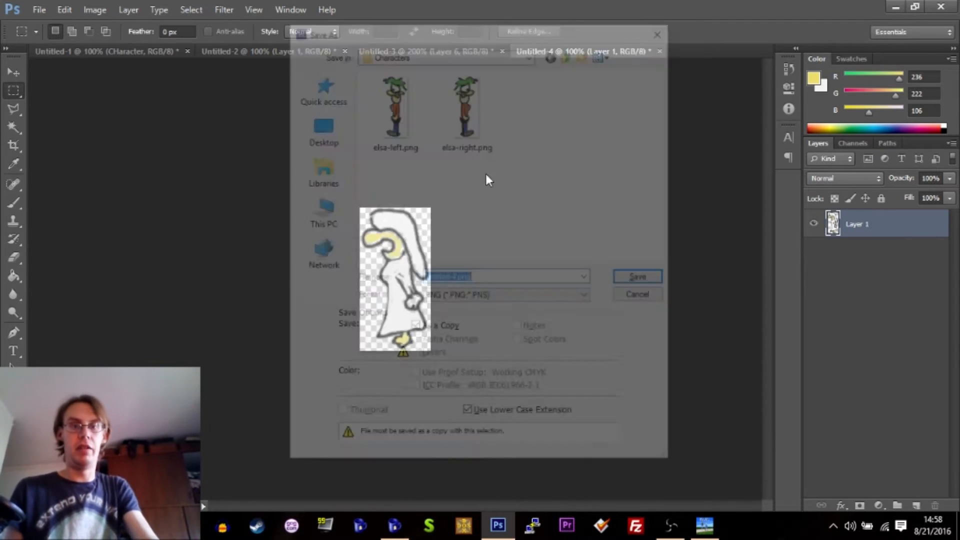
text(b)
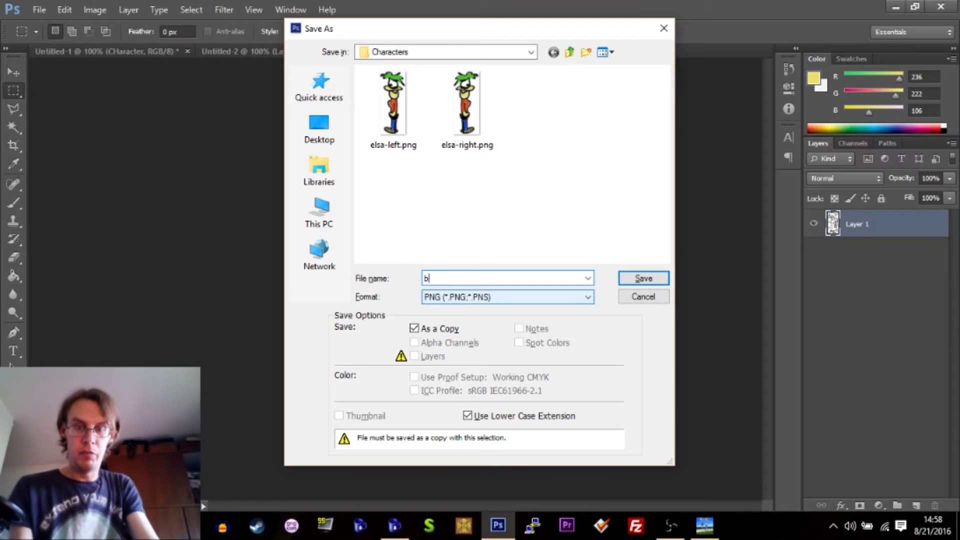
text(rid)
key(Return)
key(Return)
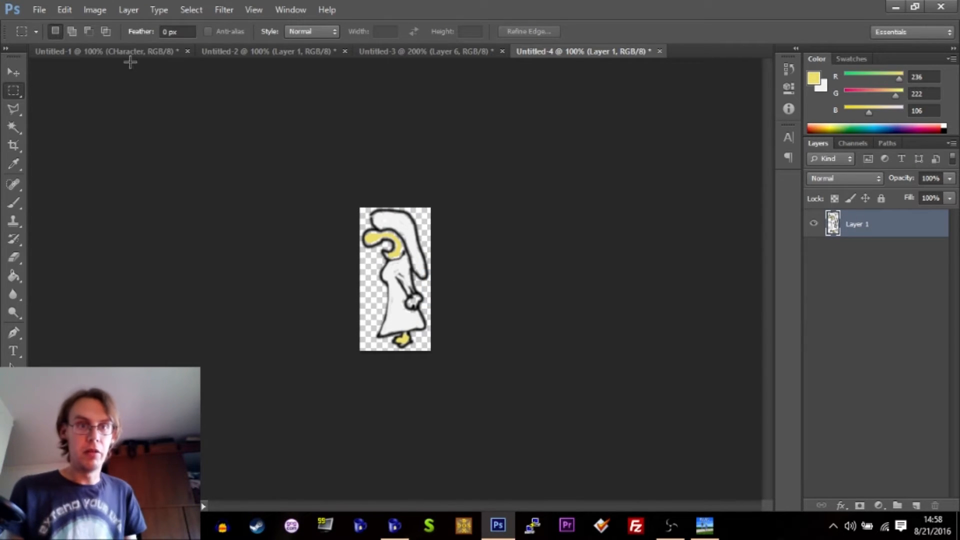
- Hide Layer 6 with the veiled figure in the wide scene document
click(399, 51)
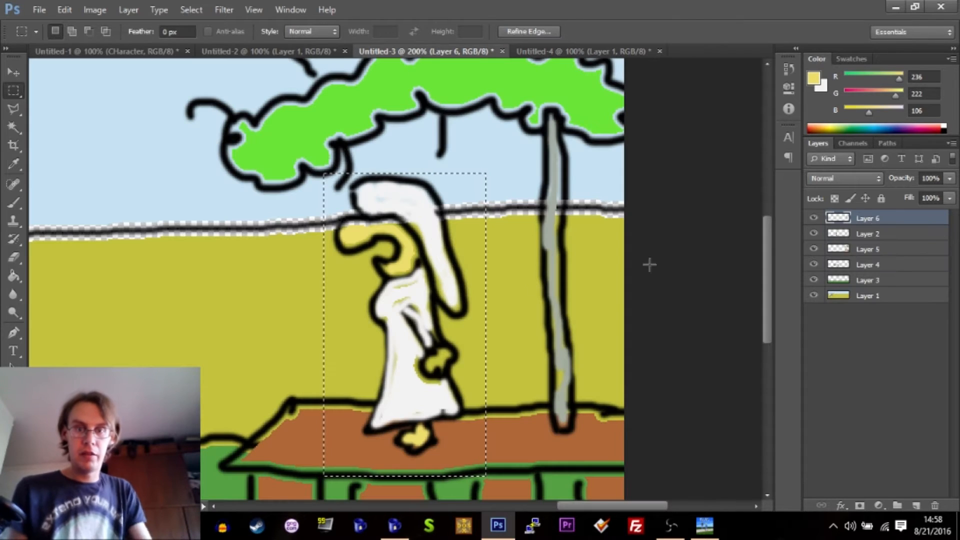
key(z)
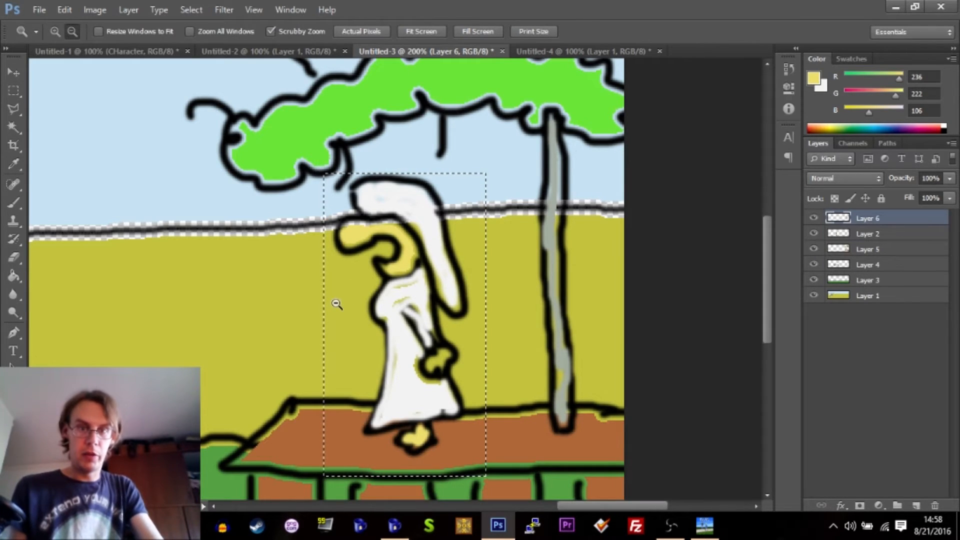
alt+click(336, 304)
alt+click(213, 299)
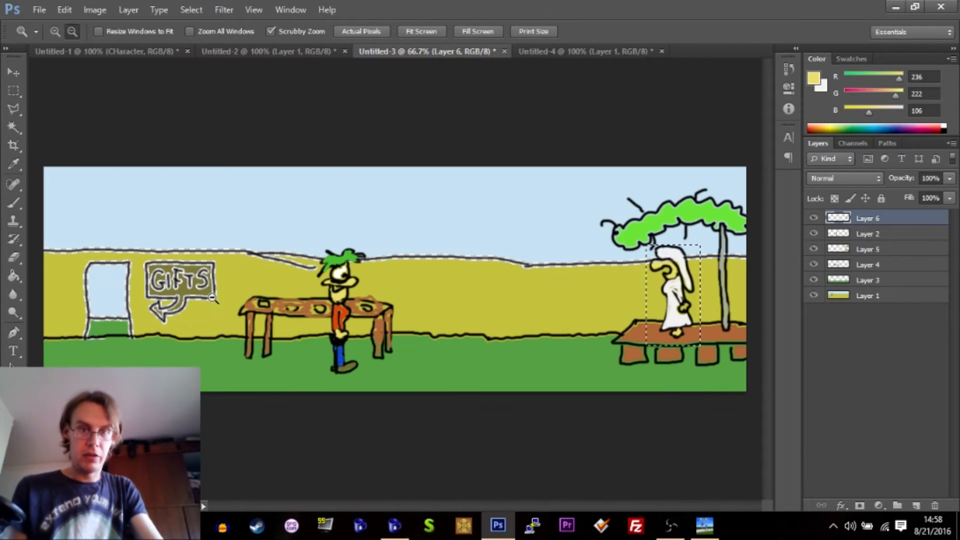
click(813, 218)
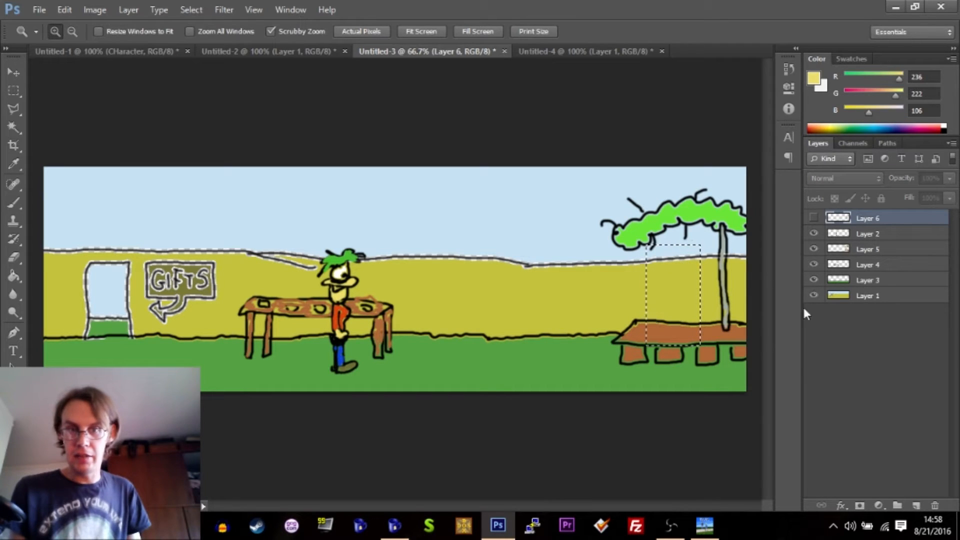
- Find and hide Layer 2 with the green-haired character, and clear the rectangular selection
click(813, 264)
click(814, 265)
click(814, 249)
click(814, 249)
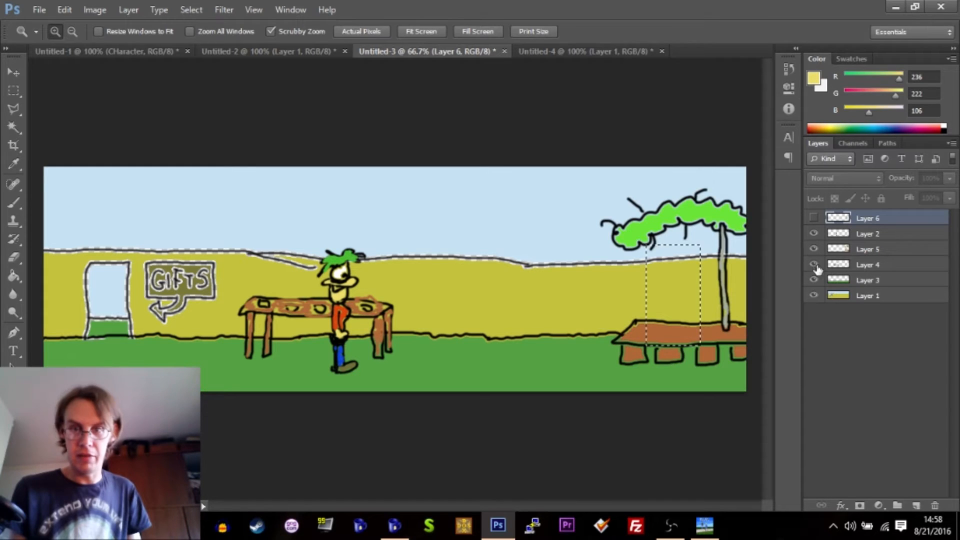
click(814, 280)
click(814, 280)
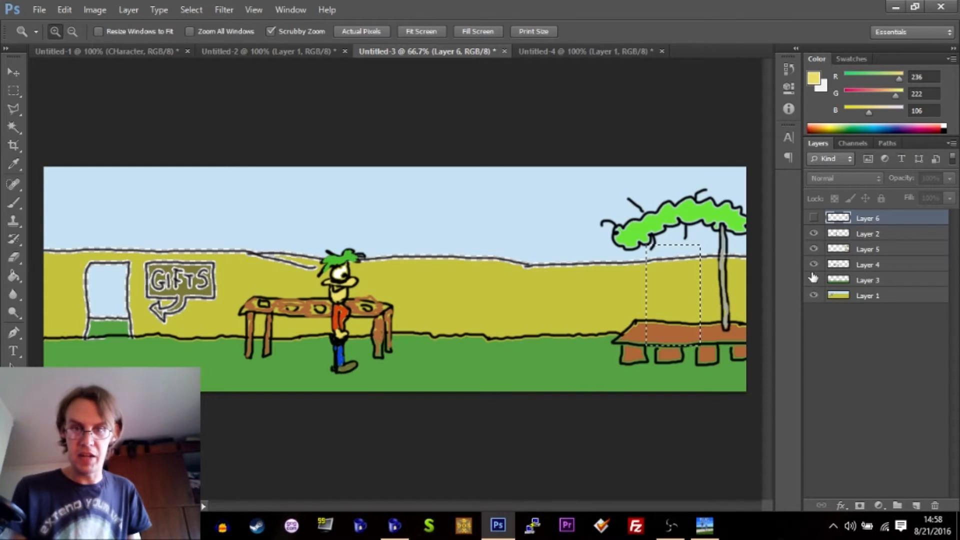
click(813, 234)
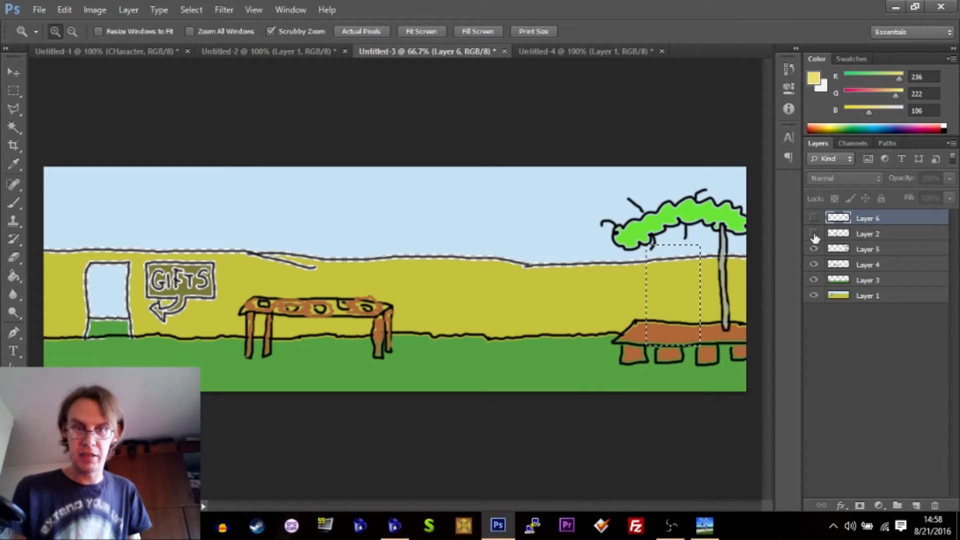
click(14, 91)
click(440, 335)
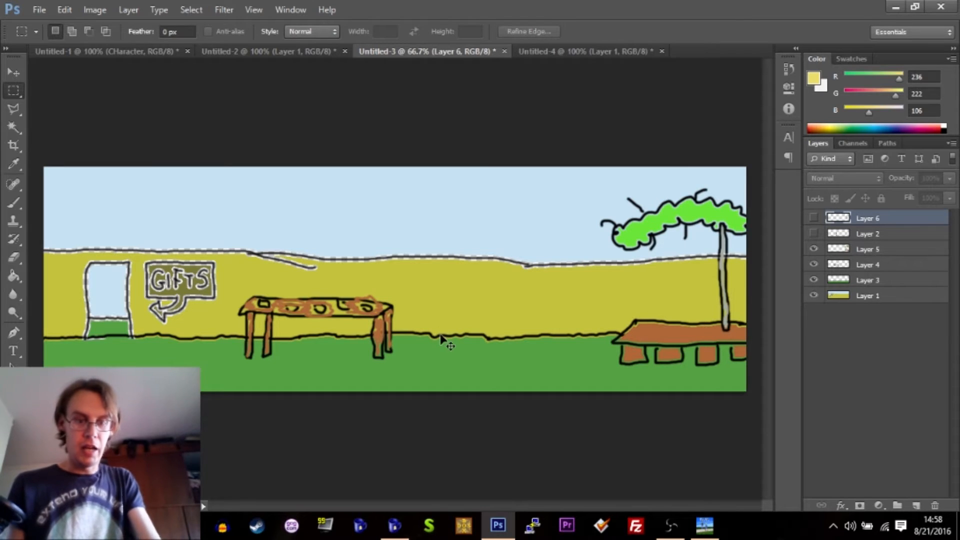
- Save the scene without characters as a PNG named "receptionarea" in the Backgrounds folder of weddingcrasher
key(ctrl+shift+s)
click(465, 298)
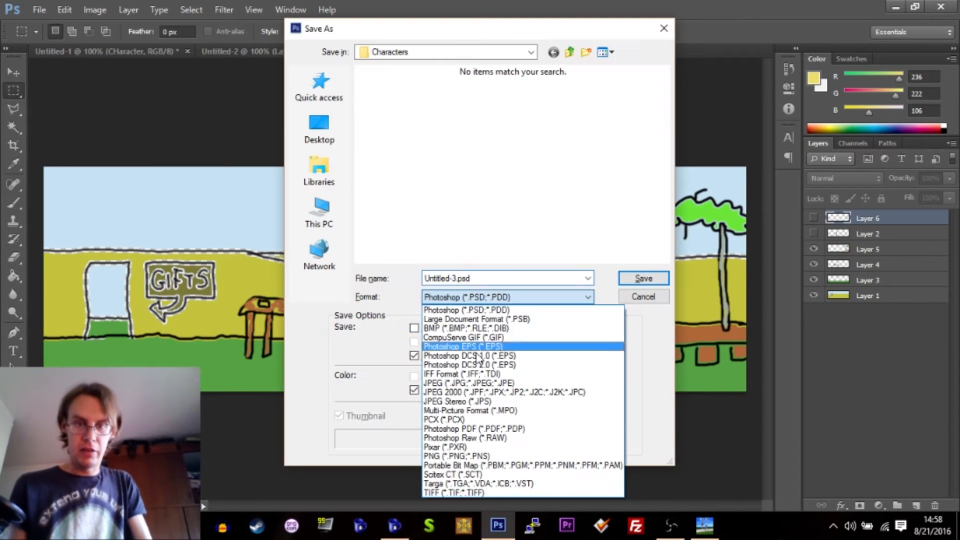
click(489, 456)
click(570, 52)
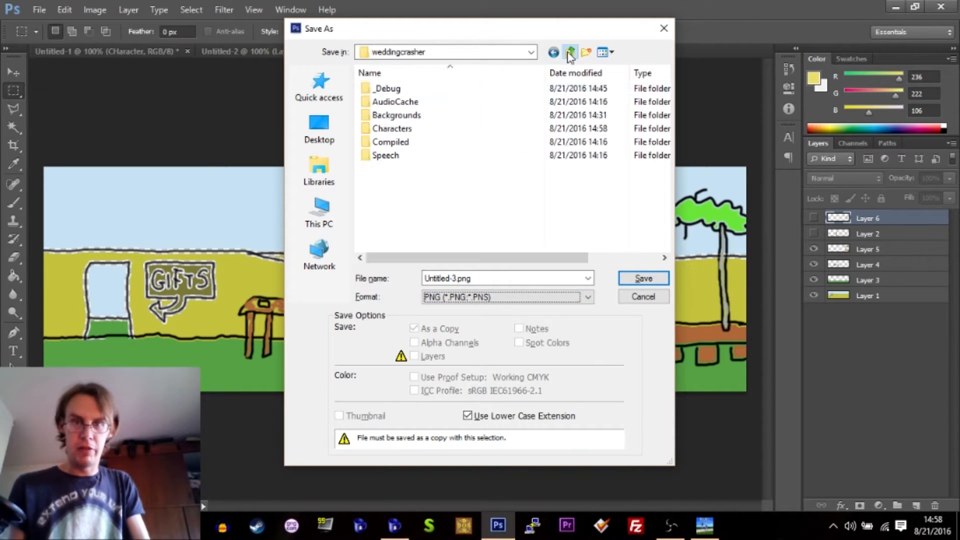
double_click(400, 115)
click(480, 278)
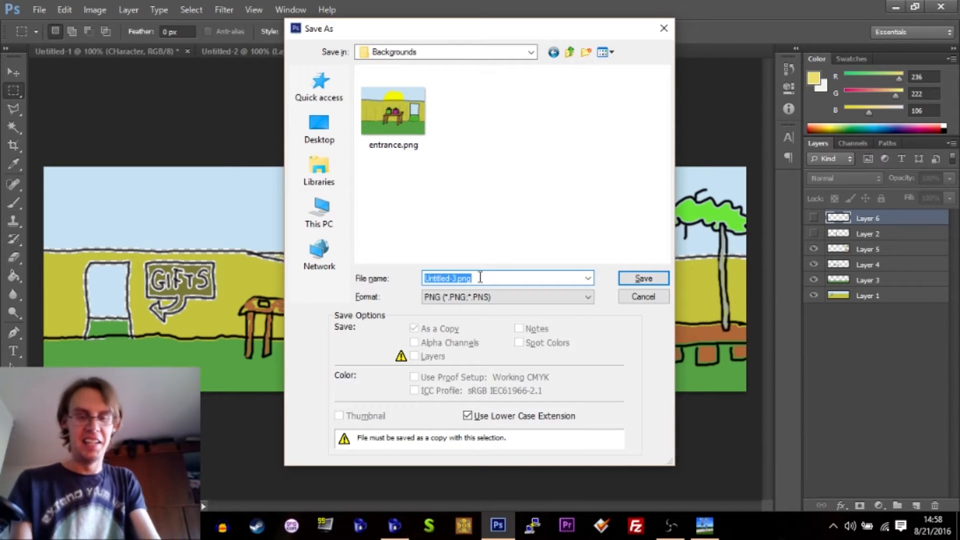
text(receptionarea)
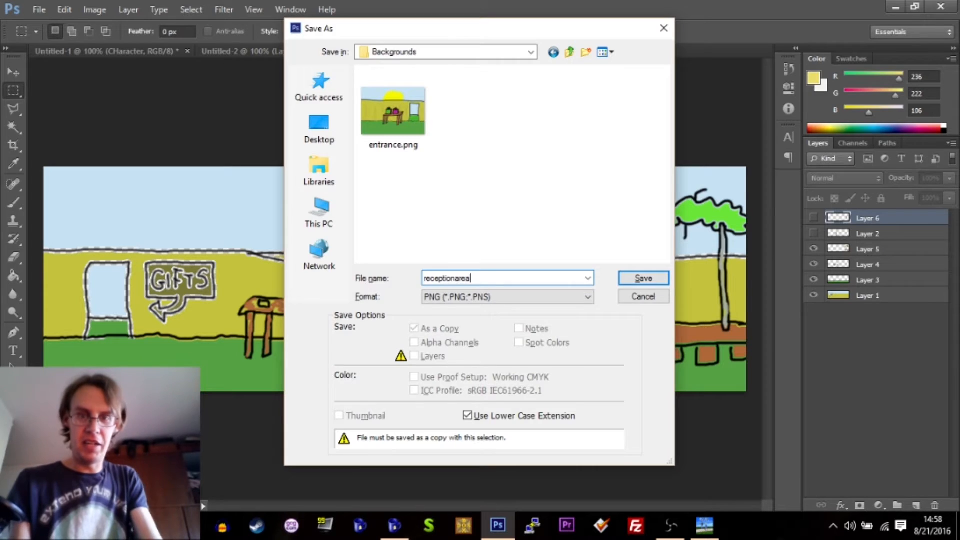
key(Return)
key(Return)
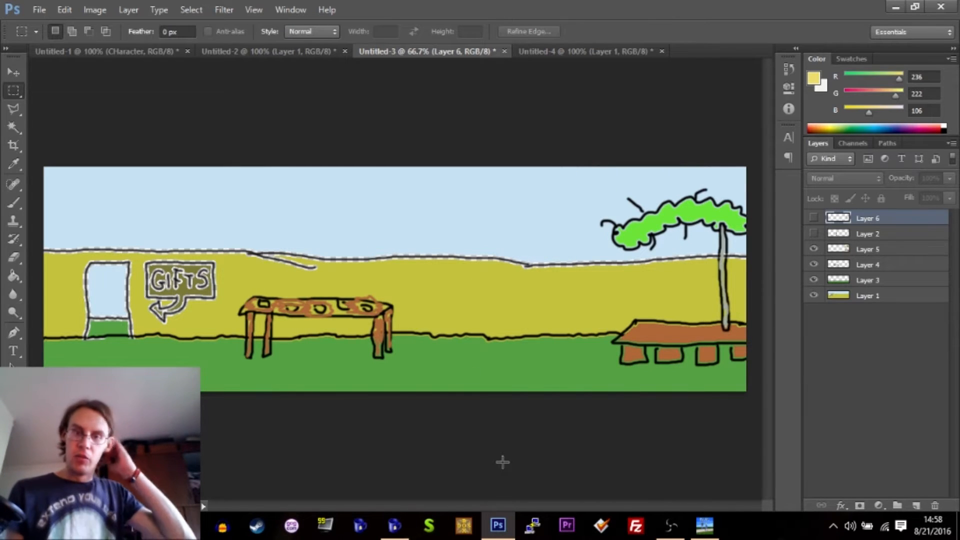
- Switch to the AGS Editor and create a new Blank Room with room number 2
click(402, 520)
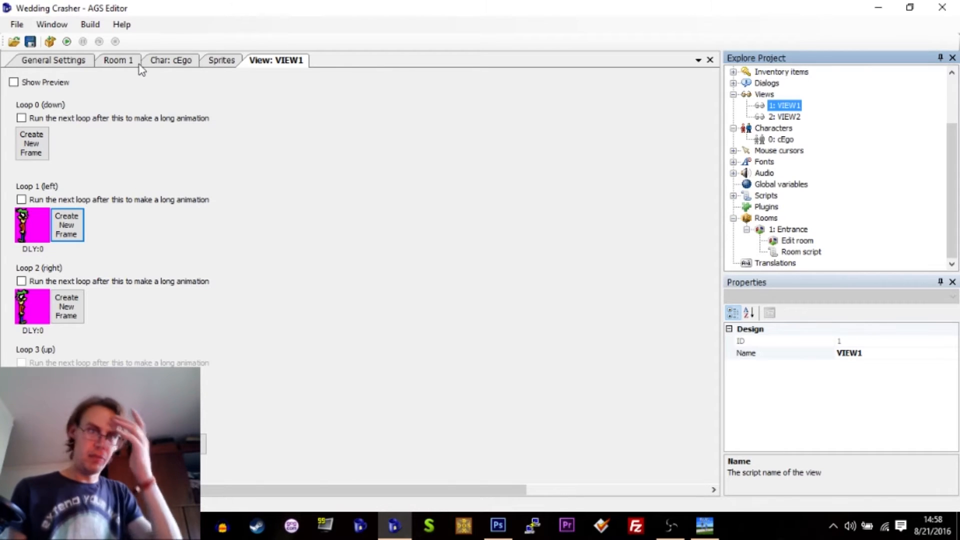
click(766, 220)
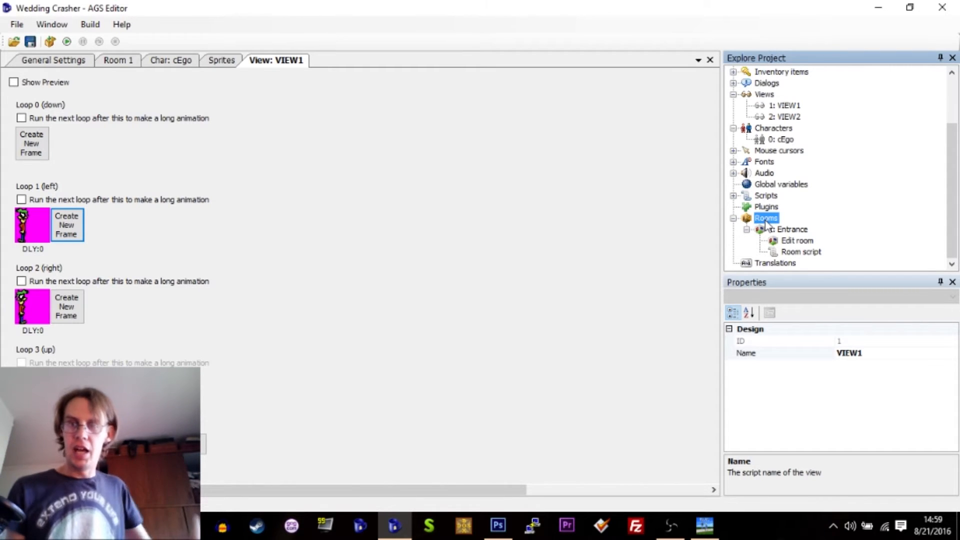
right_click(767, 224)
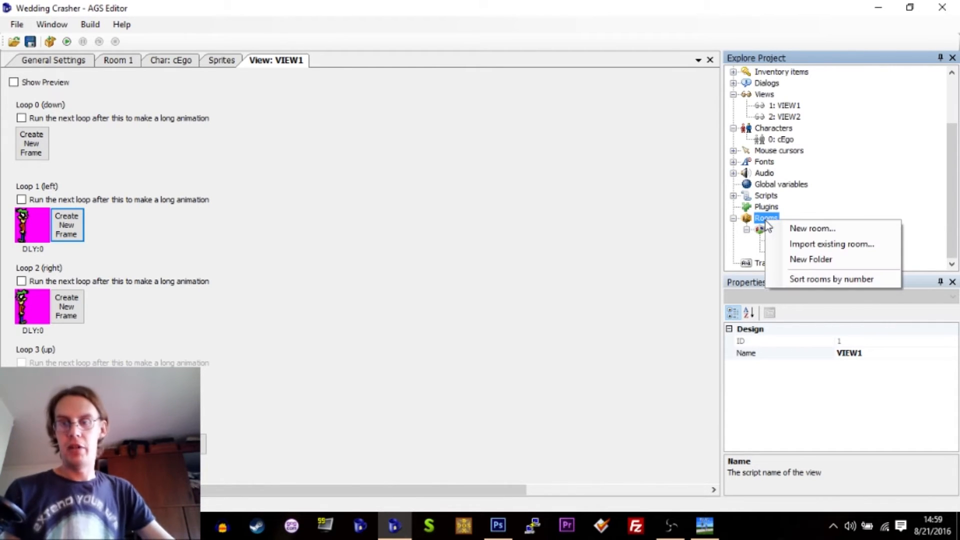
click(800, 229)
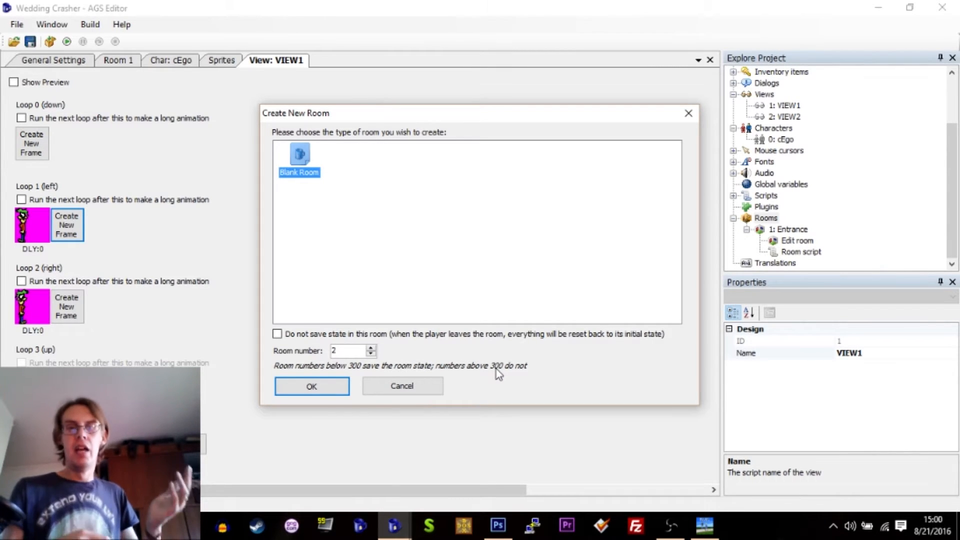
double_click(338, 353)
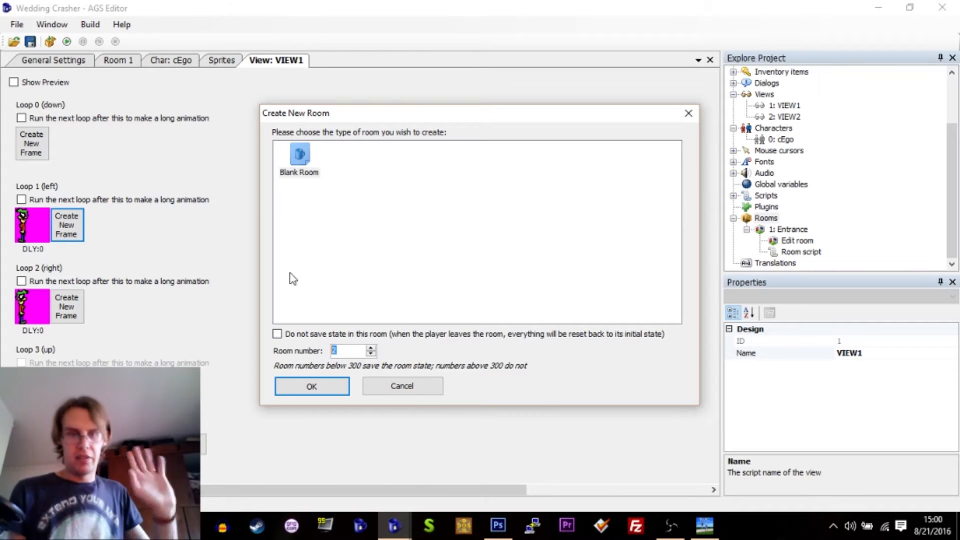
click(300, 162)
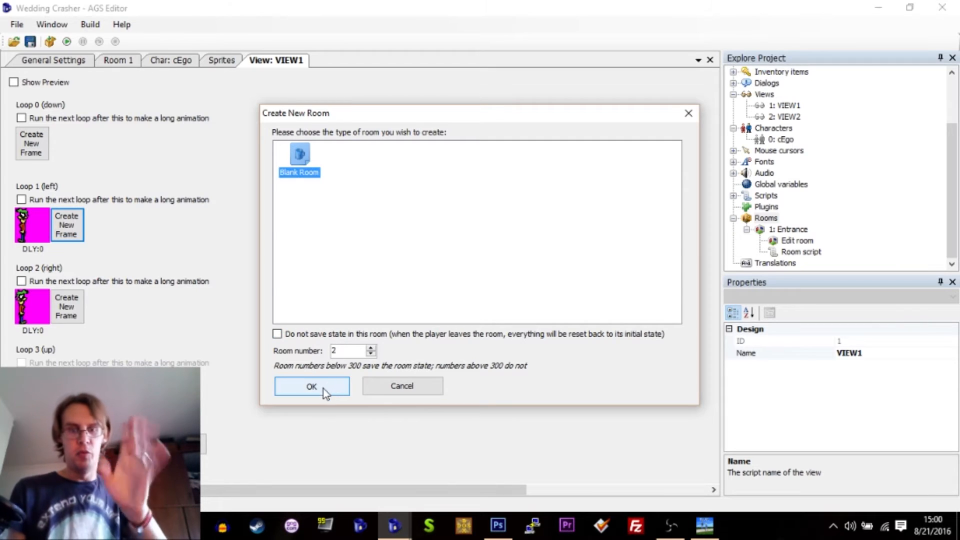
click(323, 389)
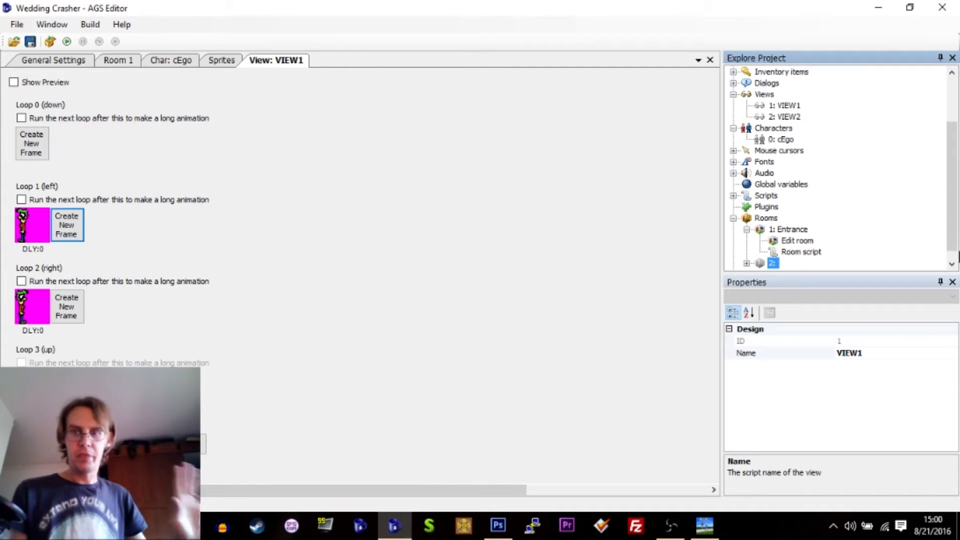
- Open room 2 for editing and set its description to "Reception area"
scroll(940, 254, down, 2)
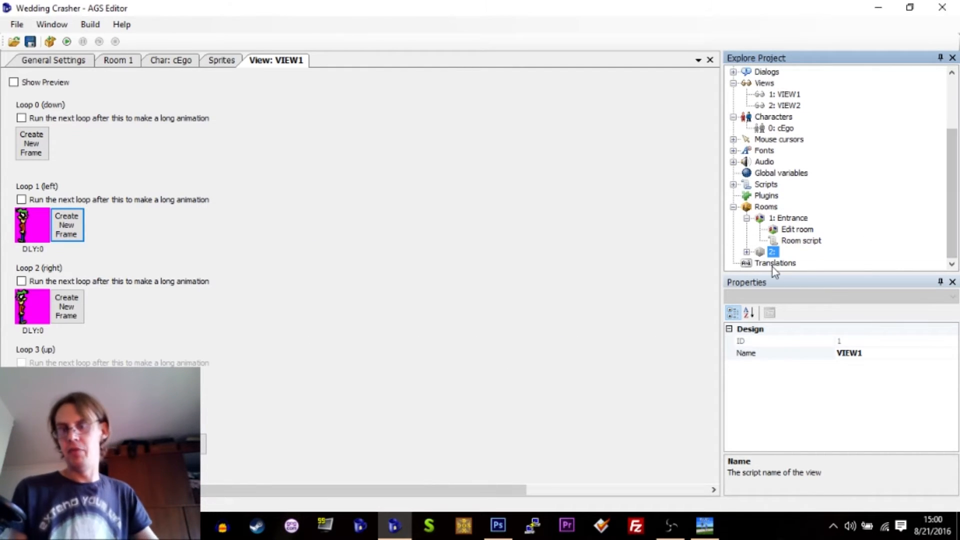
double_click(773, 252)
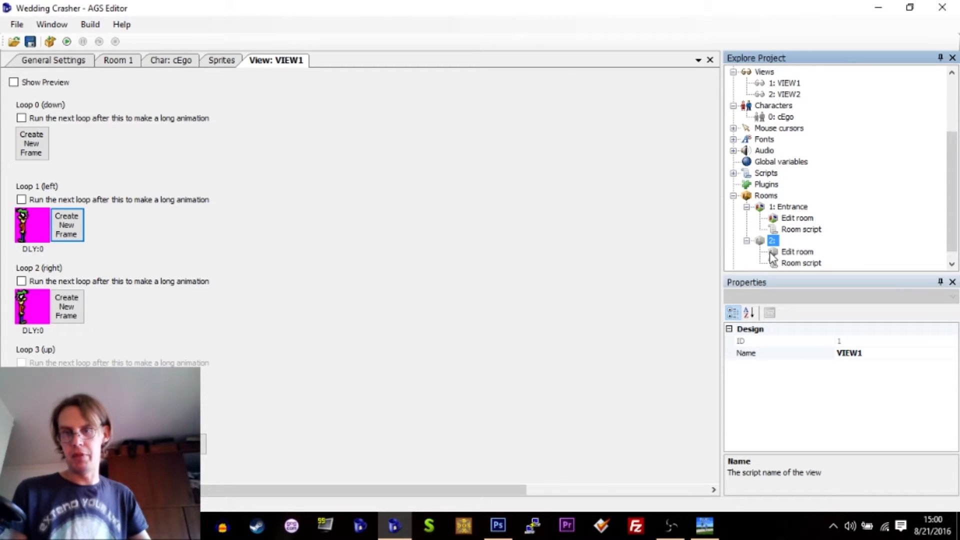
double_click(788, 254)
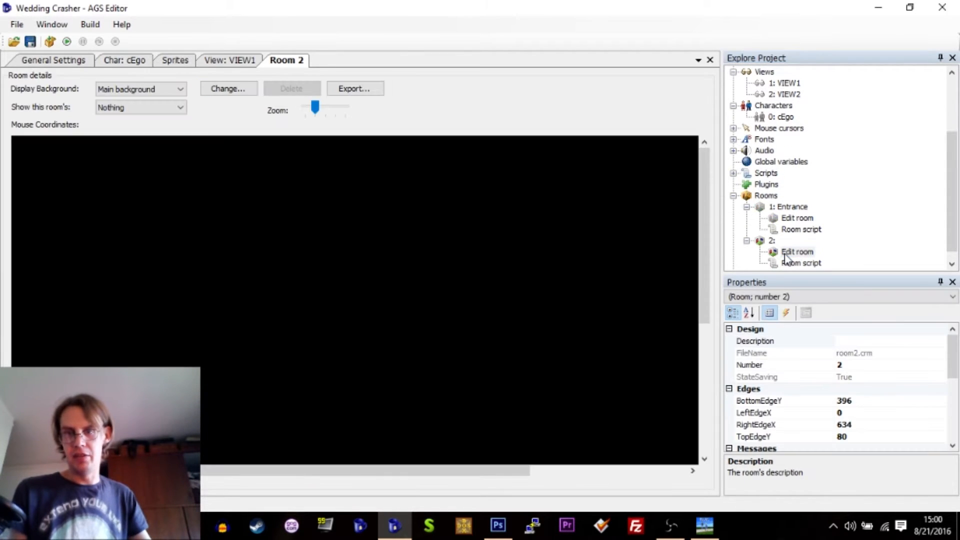
click(844, 341)
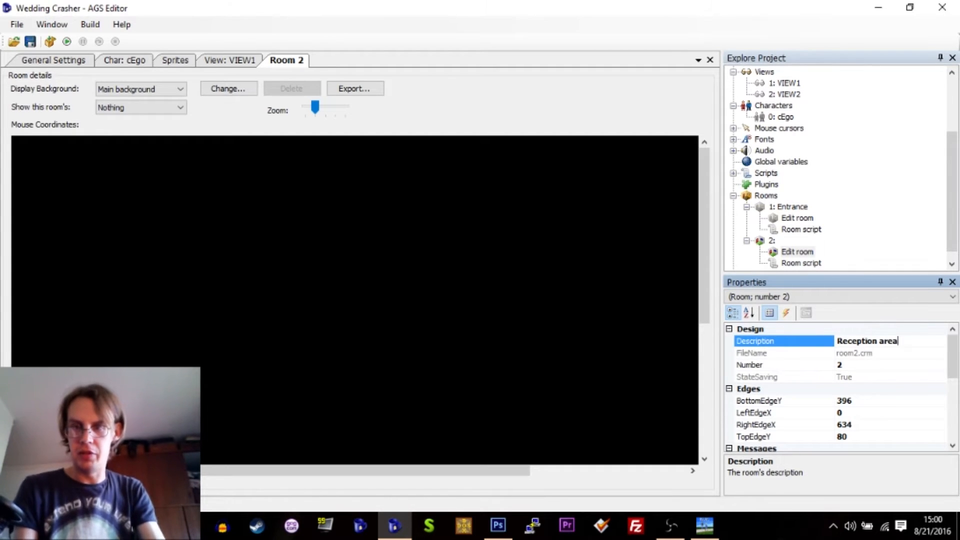
text(Reception area)
key(Return)
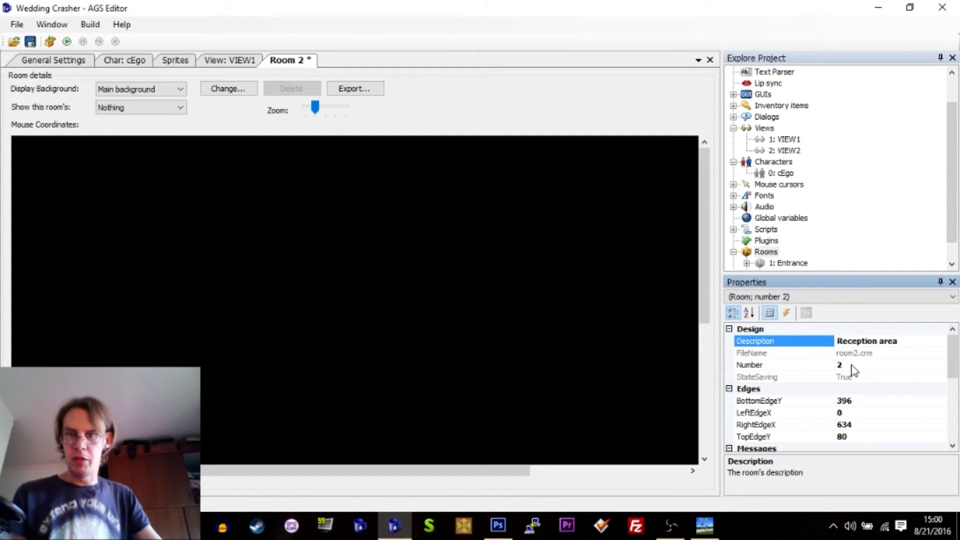
- Import receptionarea.png from the Backgrounds folder as room 2's main background, accepting the different size
drag(952, 355, 904, 385)
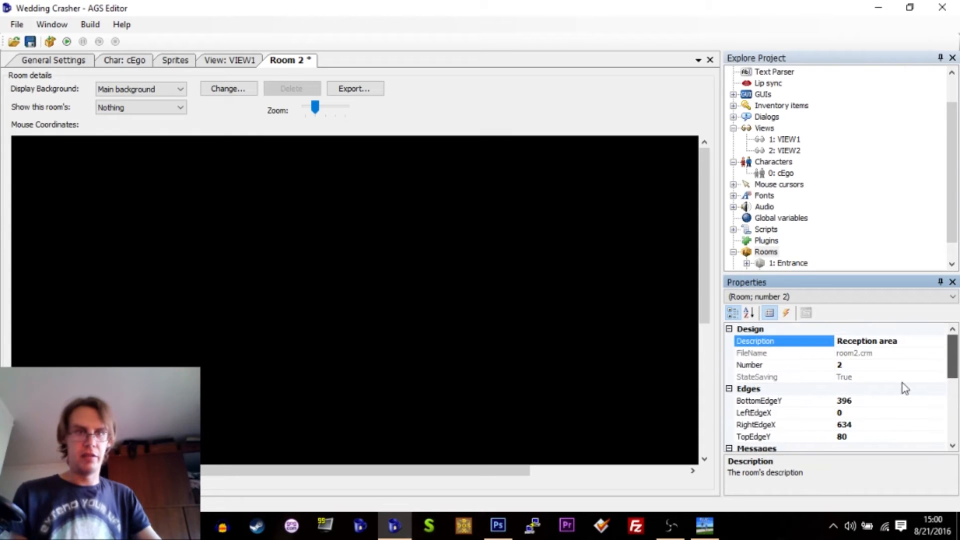
click(223, 90)
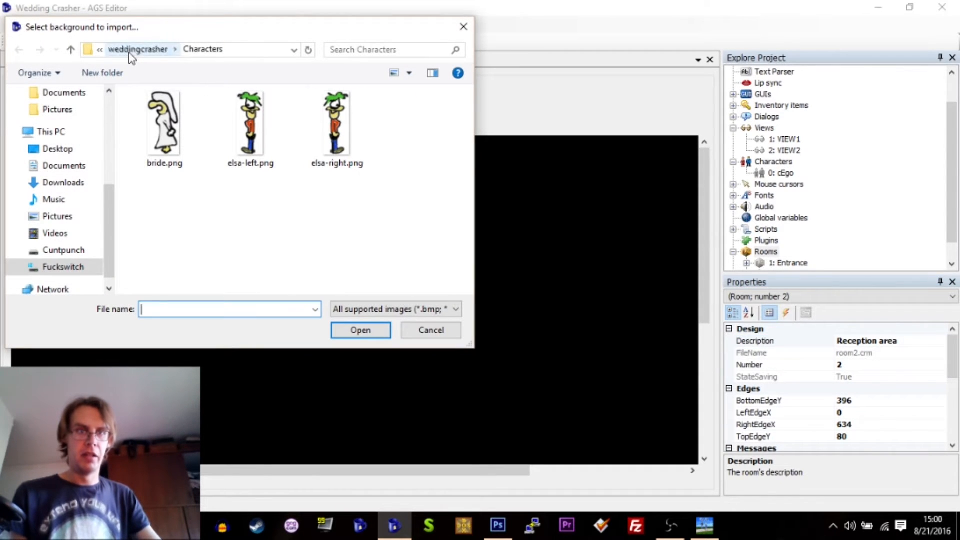
click(129, 50)
double_click(183, 136)
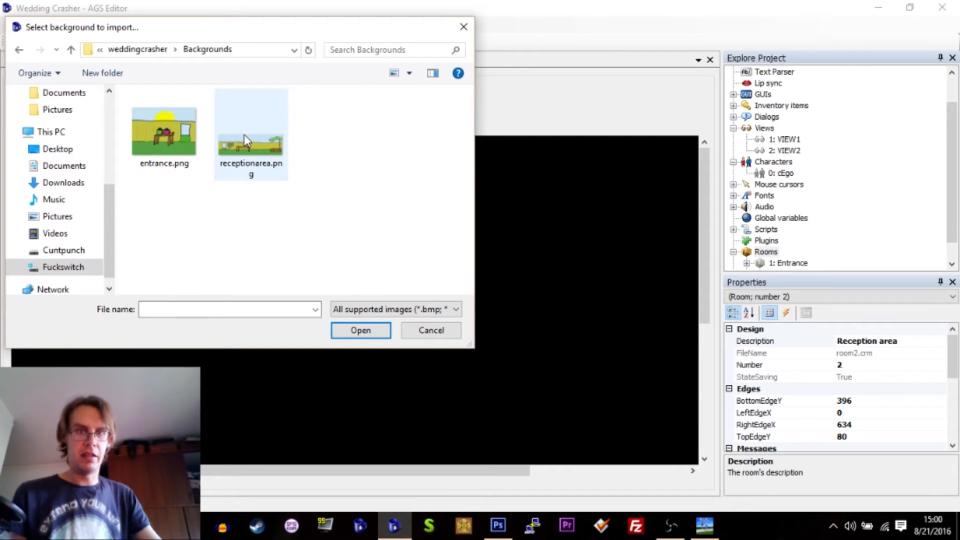
double_click(245, 140)
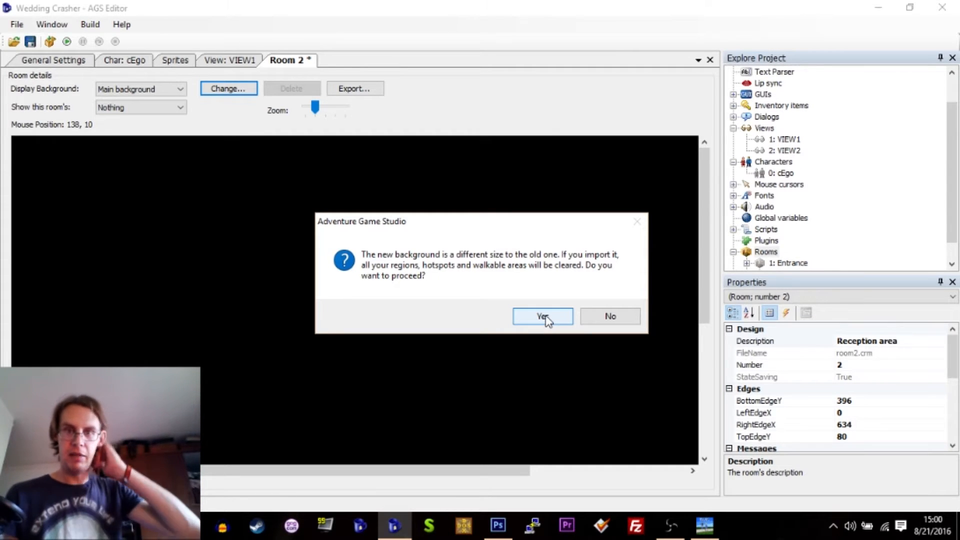
click(543, 316)
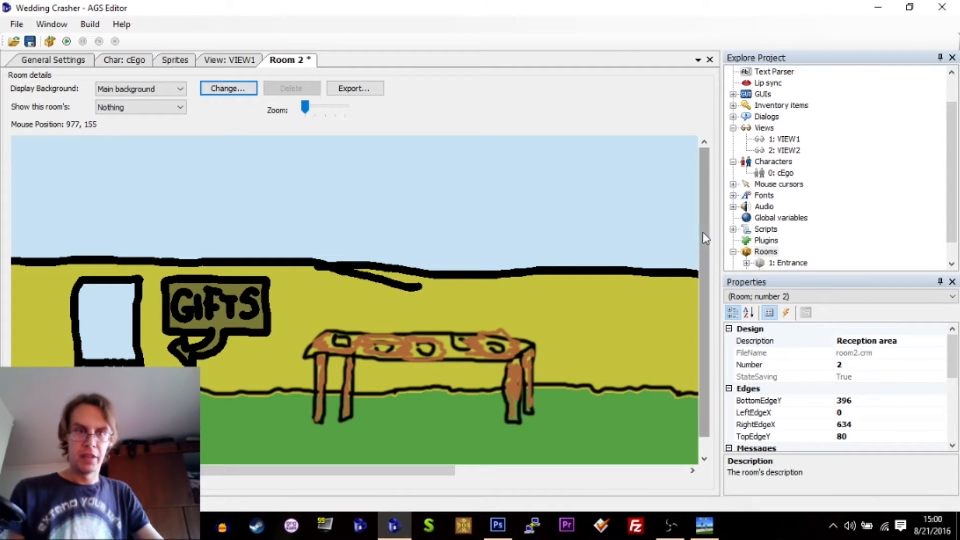
- Display room 2's walkable areas and paint a rectangular walkable strip across the grass in front of the table
drag(703, 226, 689, 201)
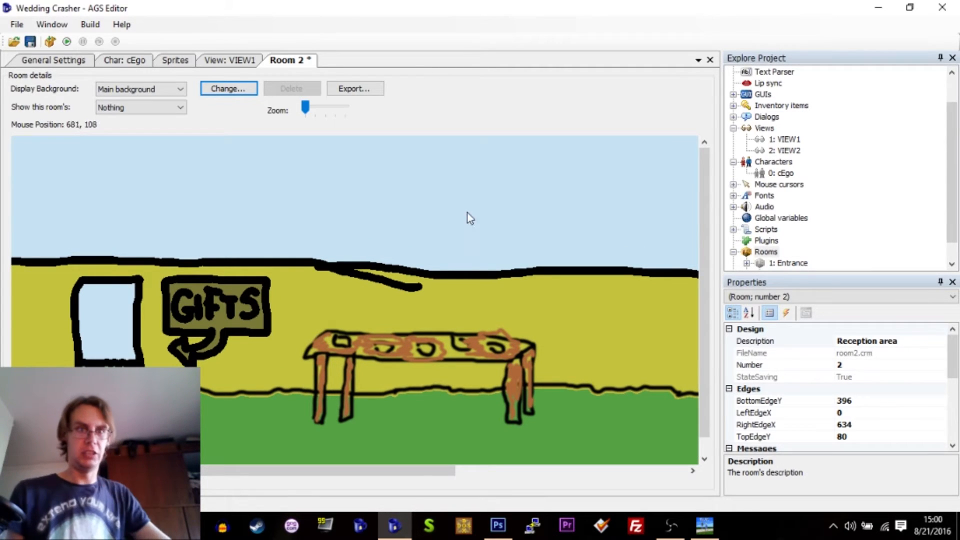
click(122, 108)
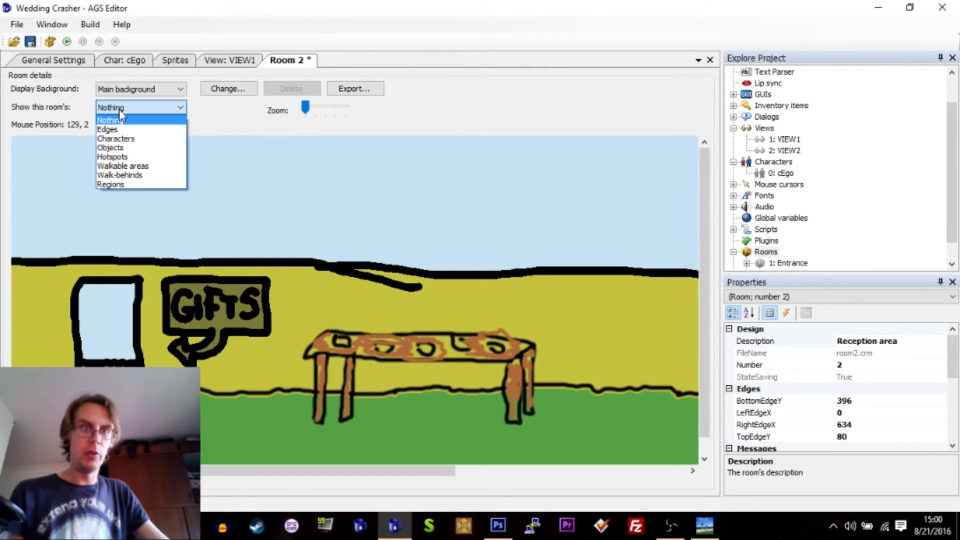
click(134, 168)
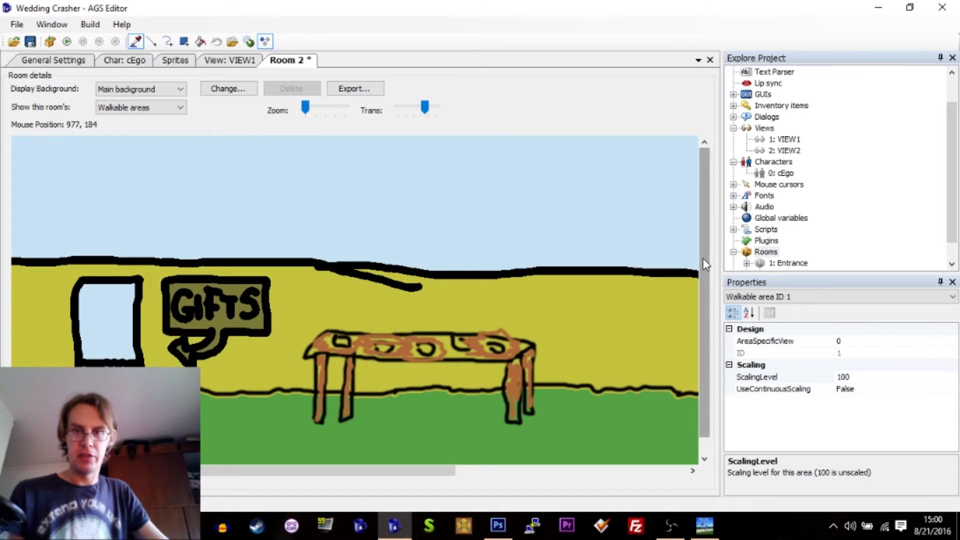
drag(704, 288, 716, 302)
click(184, 41)
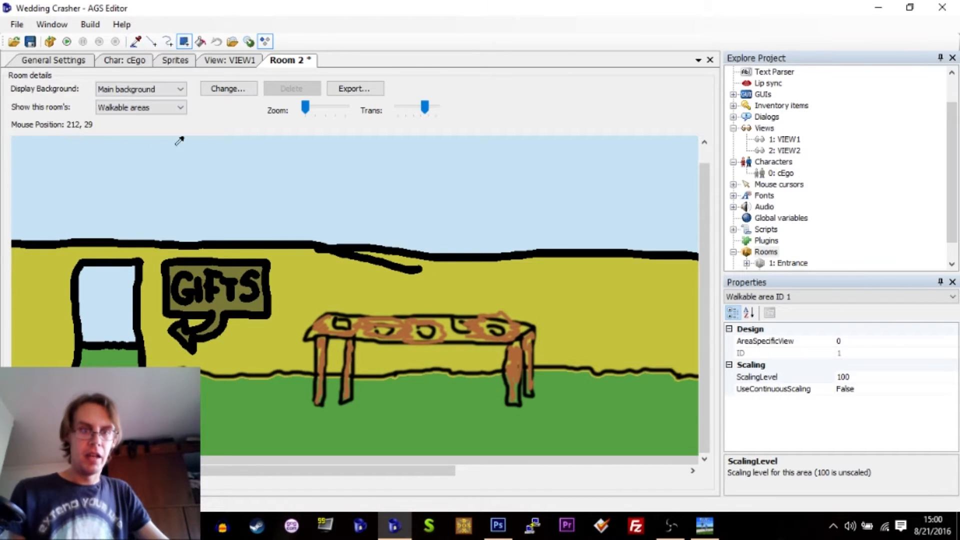
drag(29, 400, 626, 446)
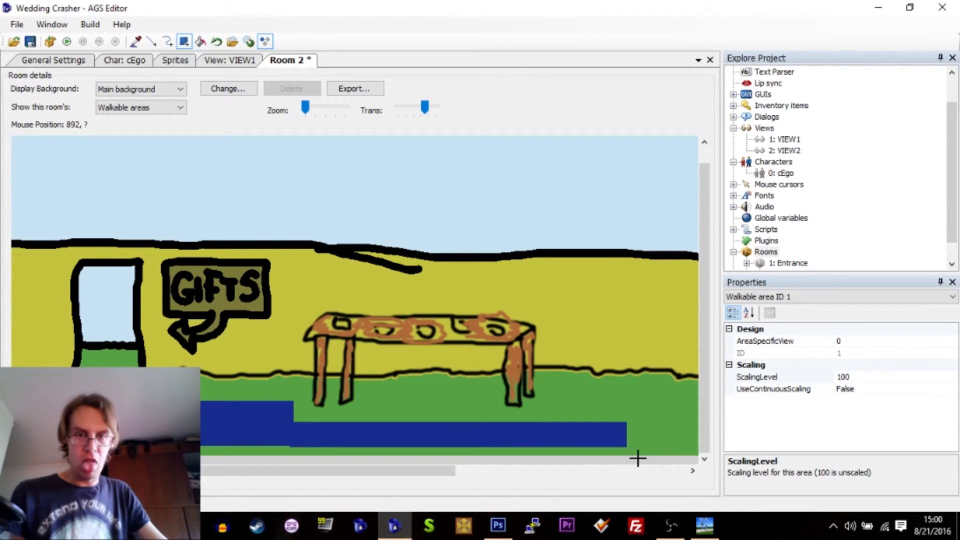
- Extend the walkable area along the grass beyond the table with a closed line outline, and fill the outline
drag(446, 471, 570, 470)
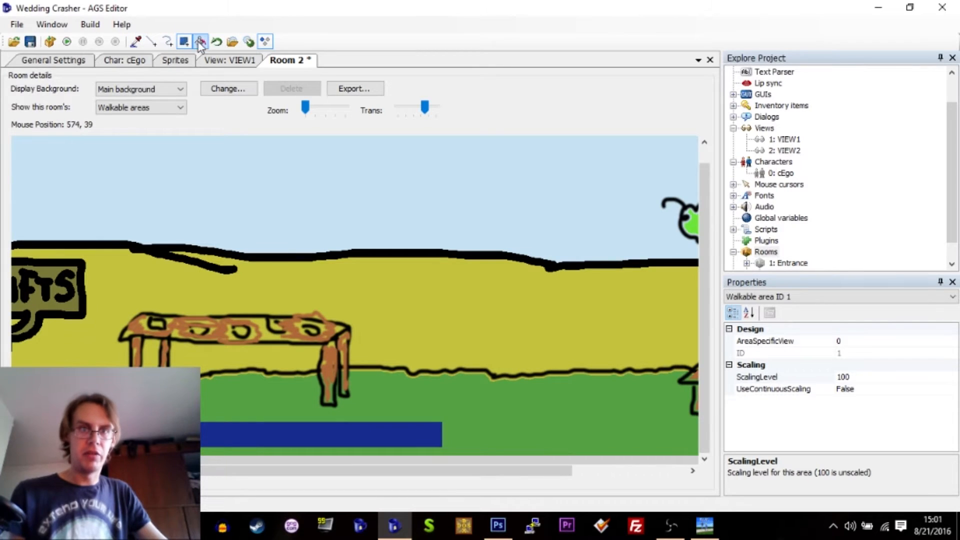
click(151, 41)
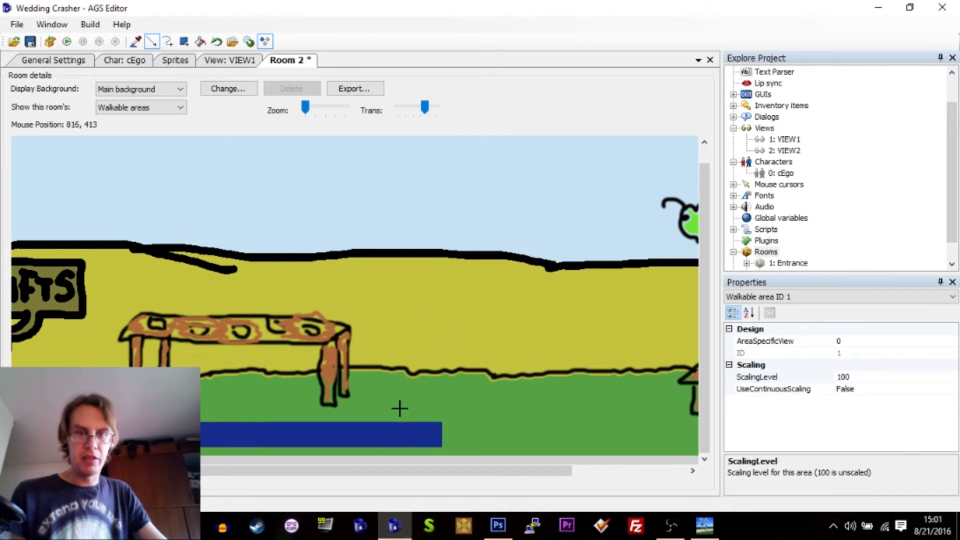
drag(365, 430, 675, 430)
click(672, 434)
click(443, 443)
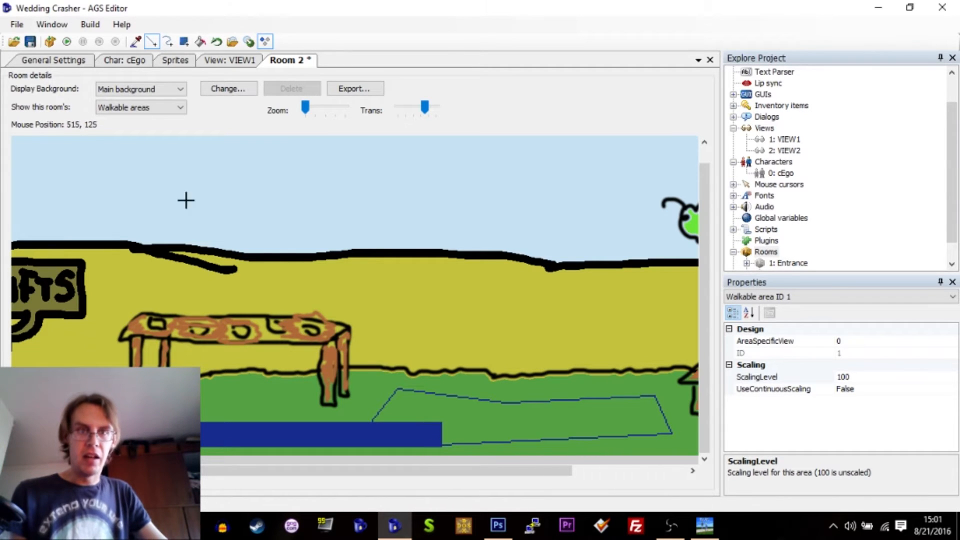
click(200, 41)
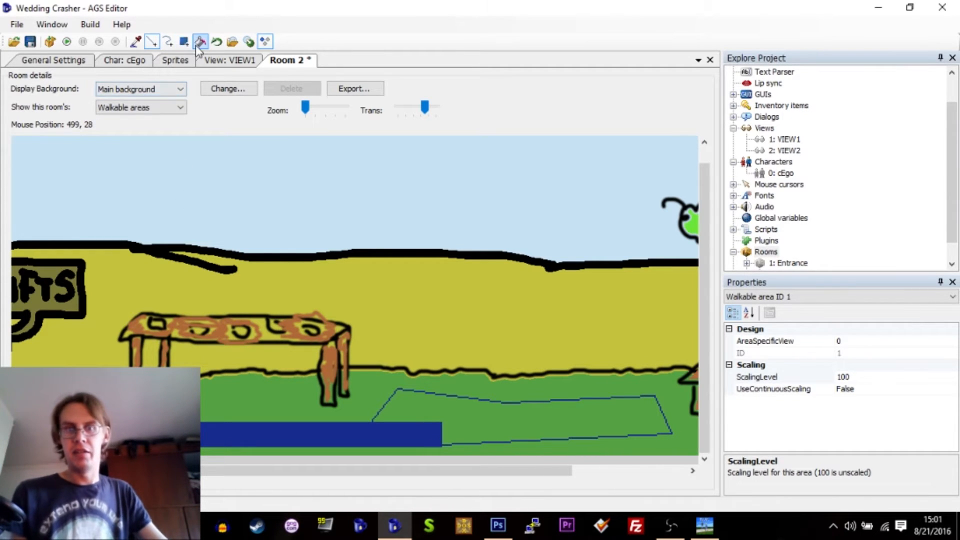
click(528, 422)
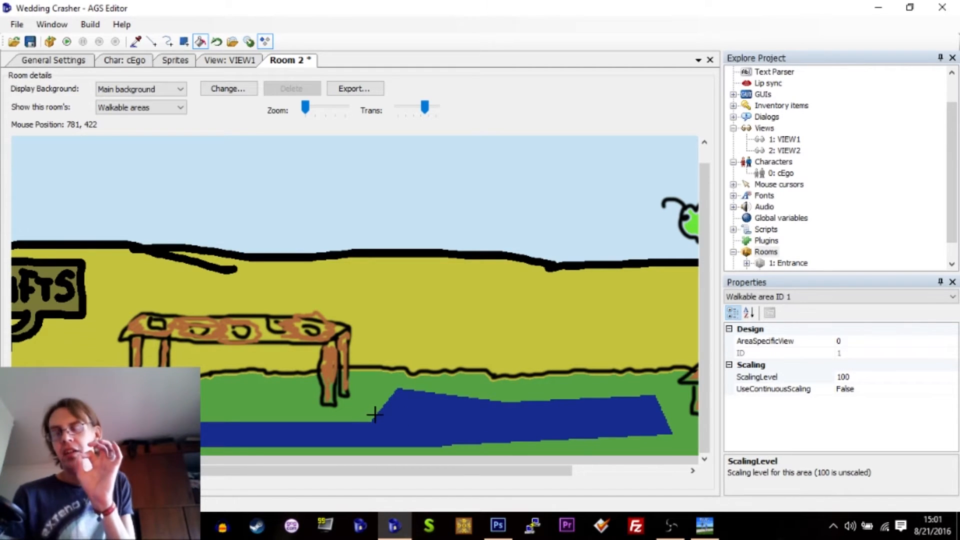
- Try filling the unenclosed background above the walkable area, and undo that fill
click(401, 301)
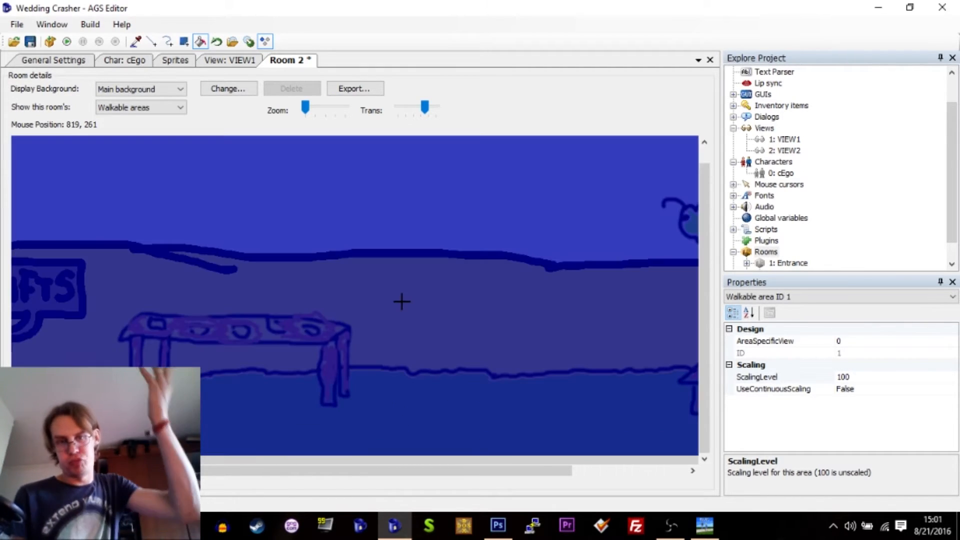
key(ctrl+z)
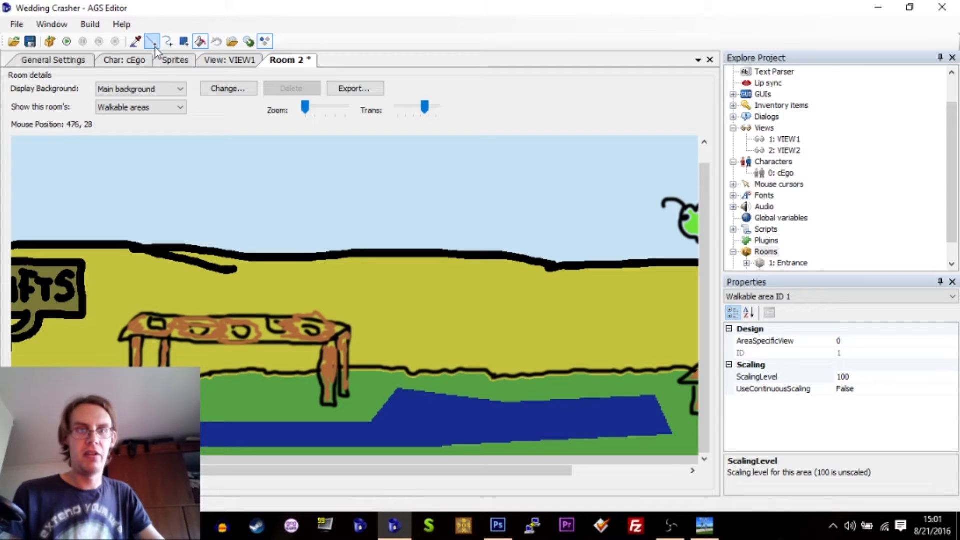
click(168, 41)
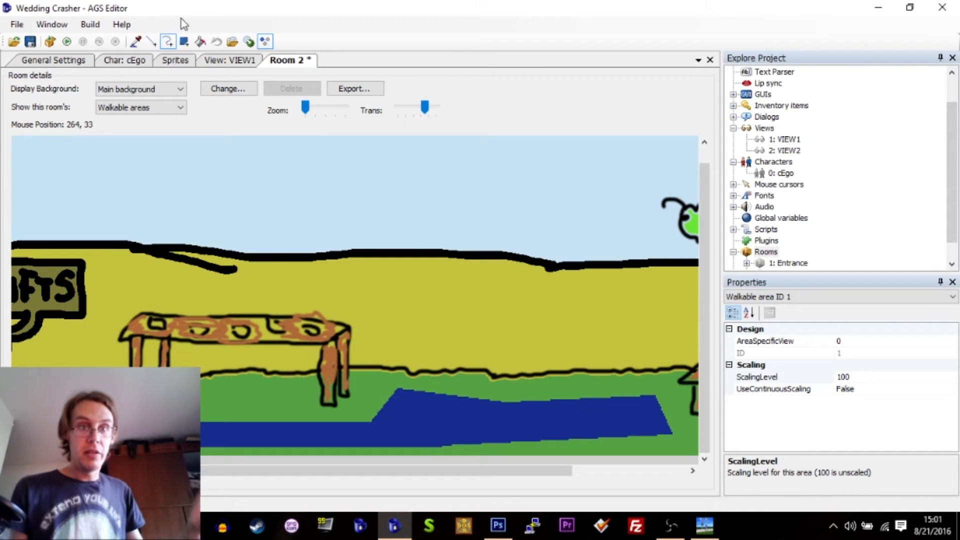
- Outline a narrow walkable path behind the table's front legs, joined to the existing walkable area, and fill it
click(151, 41)
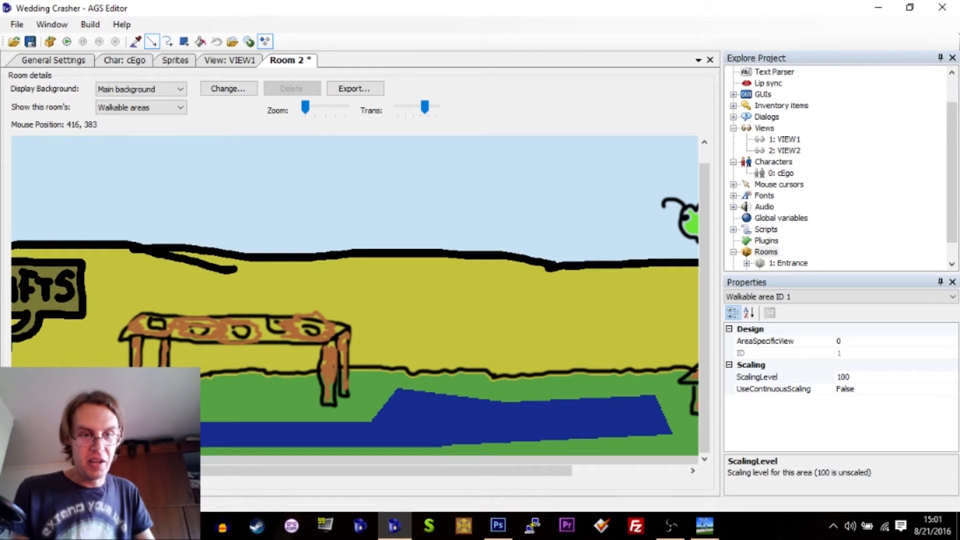
drag(149, 387, 364, 387)
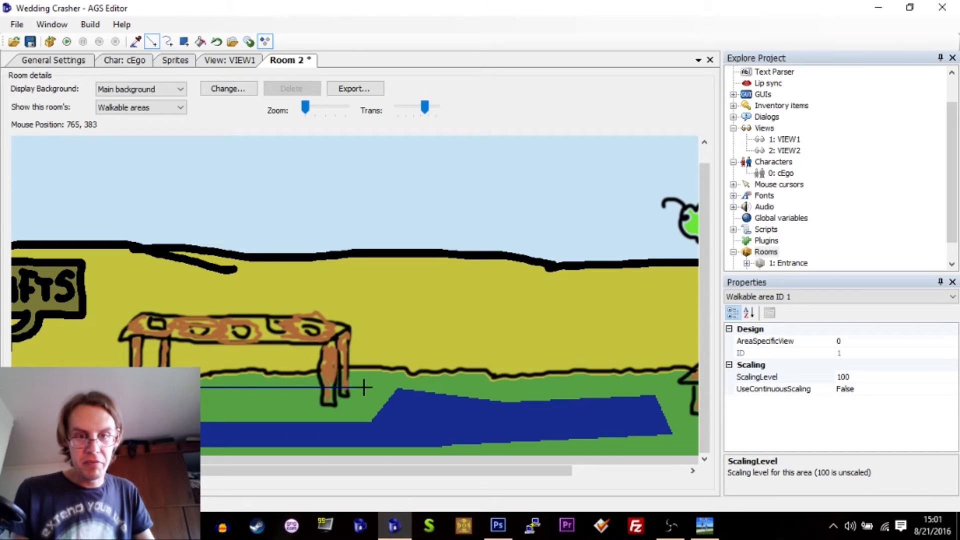
click(363, 387)
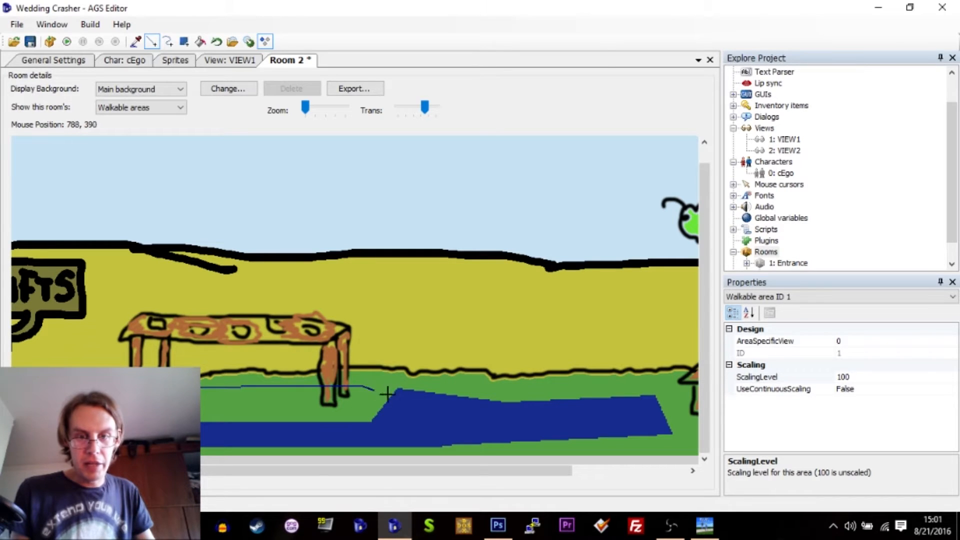
click(408, 402)
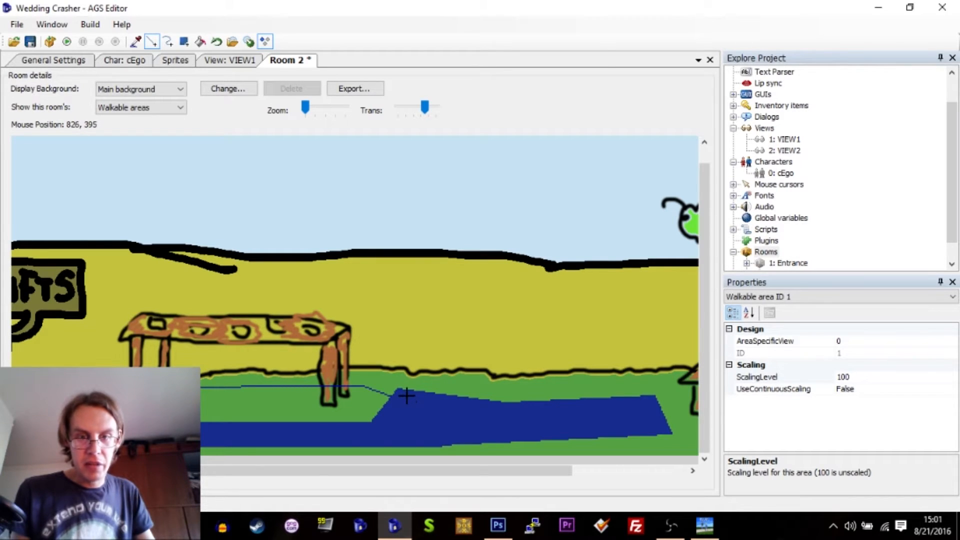
click(367, 377)
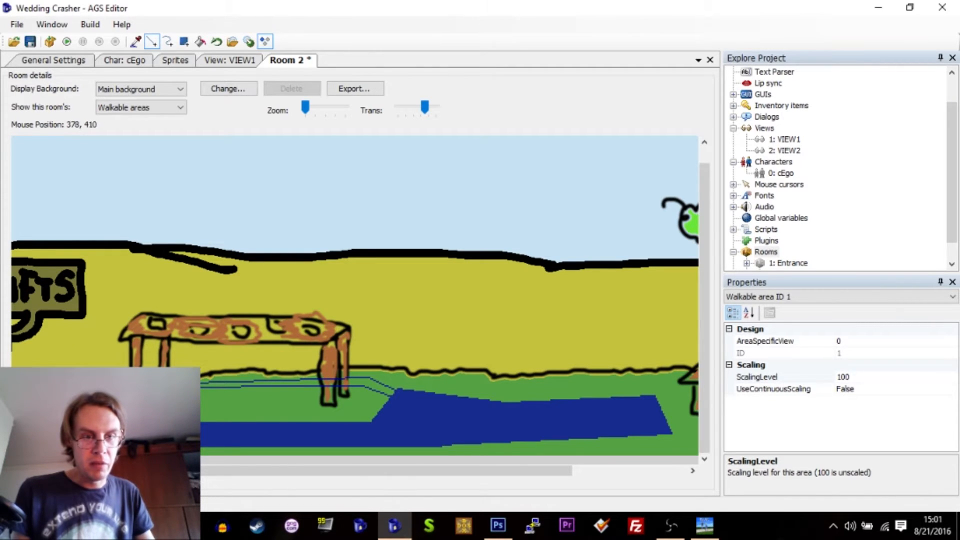
click(200, 41)
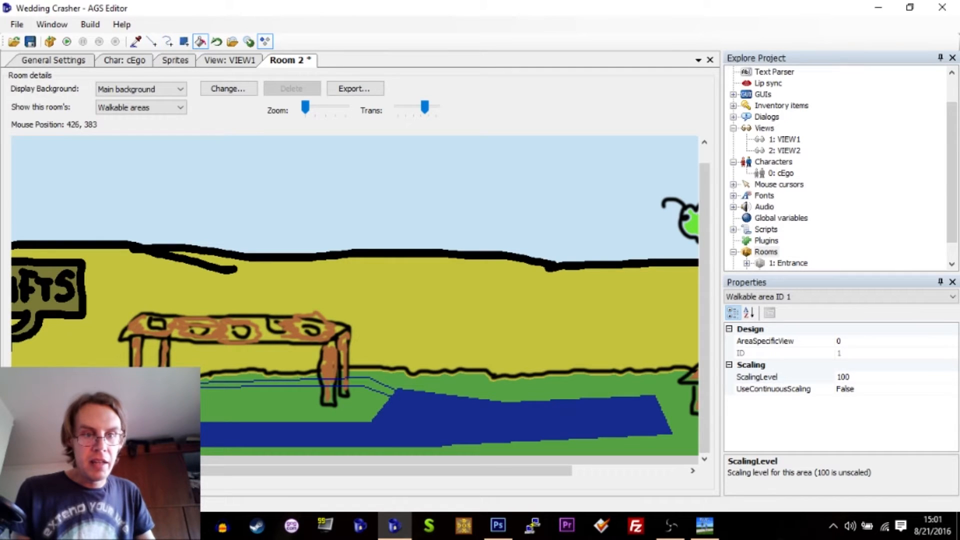
click(175, 390)
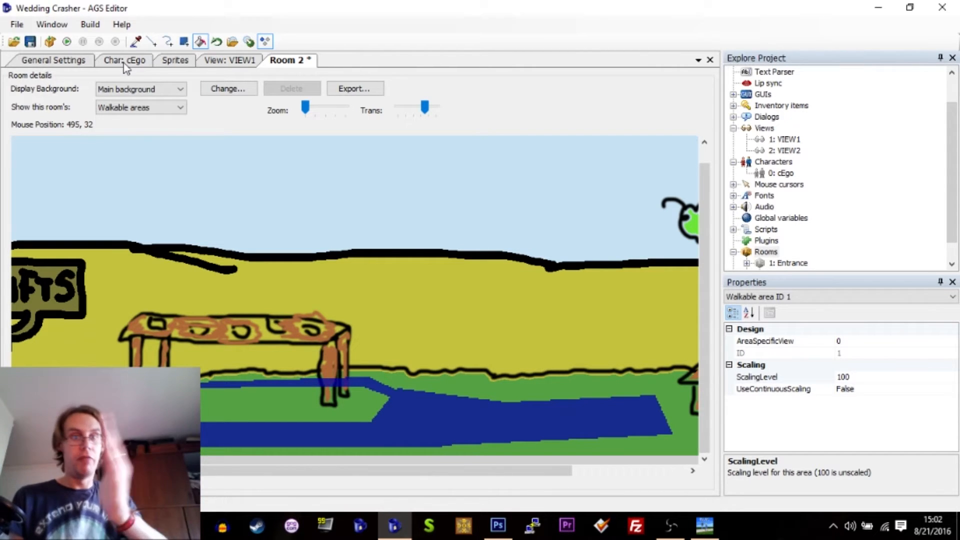
- Display the room's walk-behinds and paint rectangles of walk-behind area 1 over the table's four legs
click(128, 109)
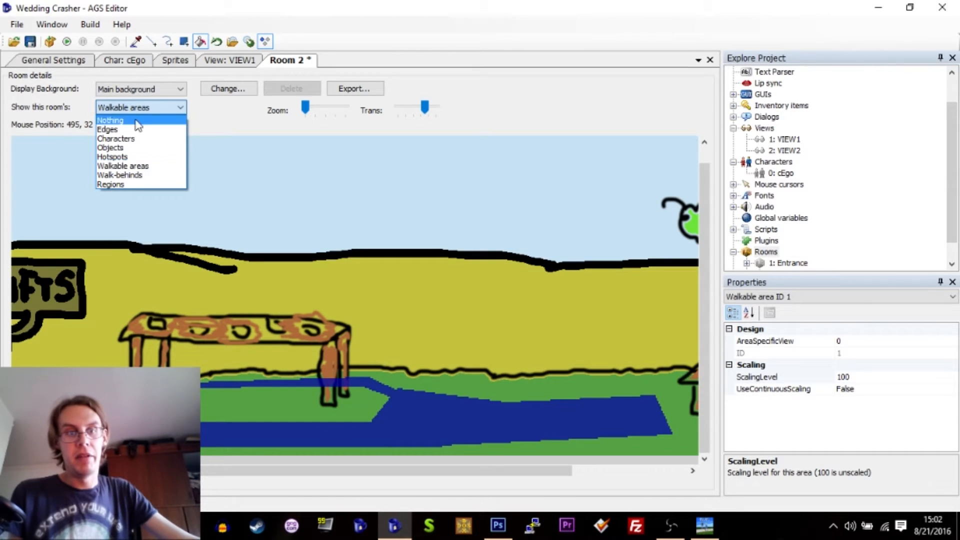
click(135, 175)
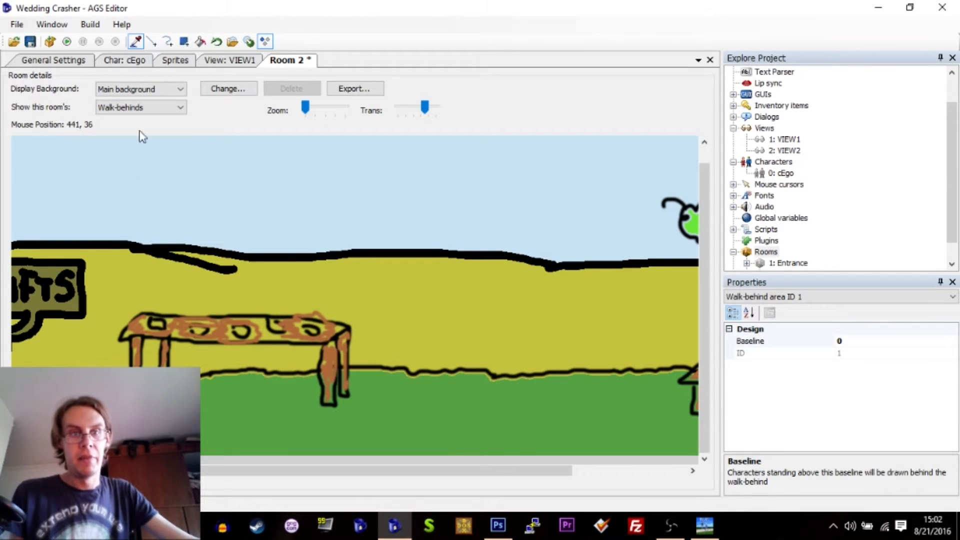
click(184, 41)
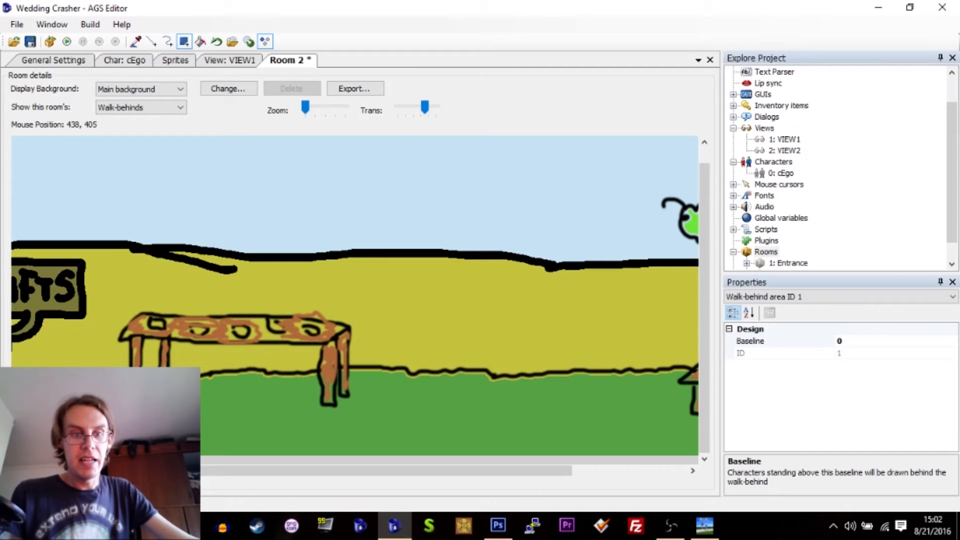
drag(129, 406, 141, 335)
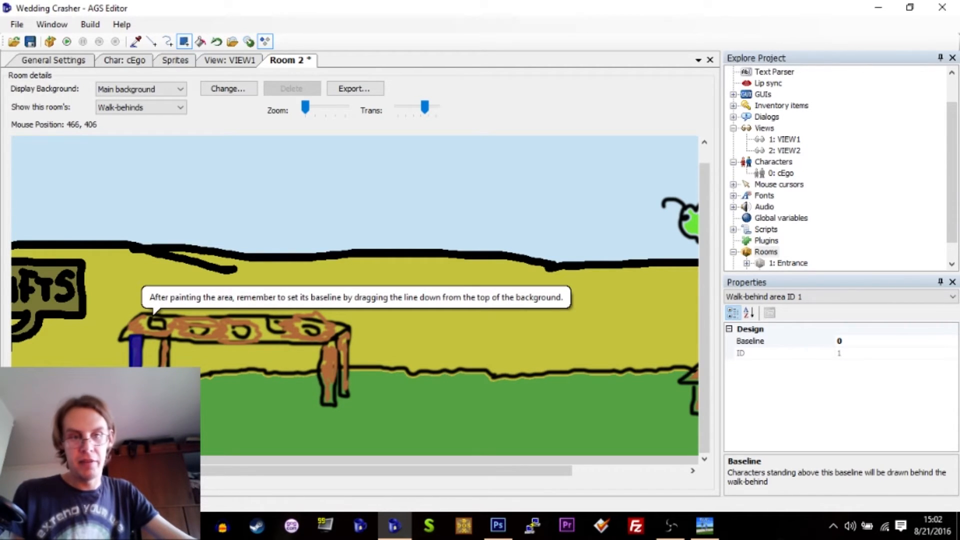
drag(153, 372, 170, 341)
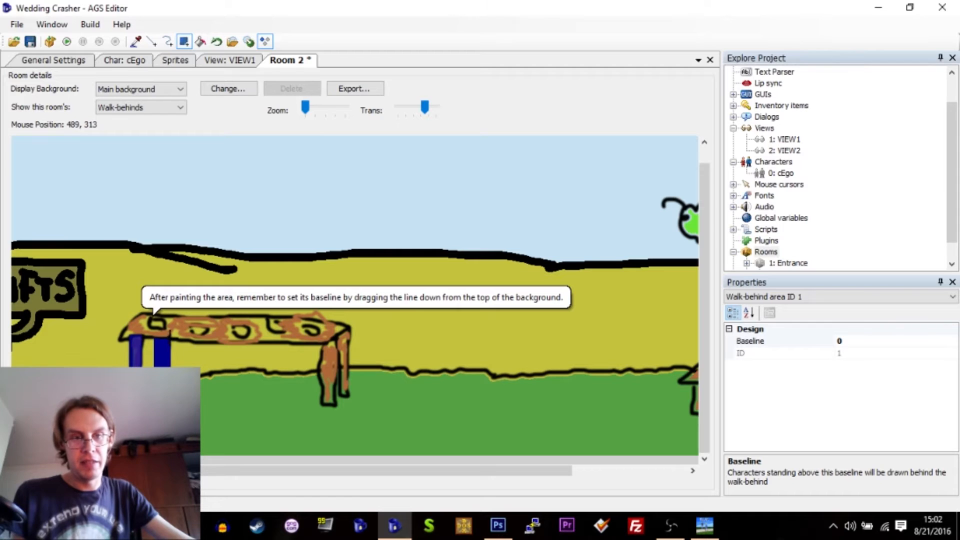
drag(321, 406, 338, 338)
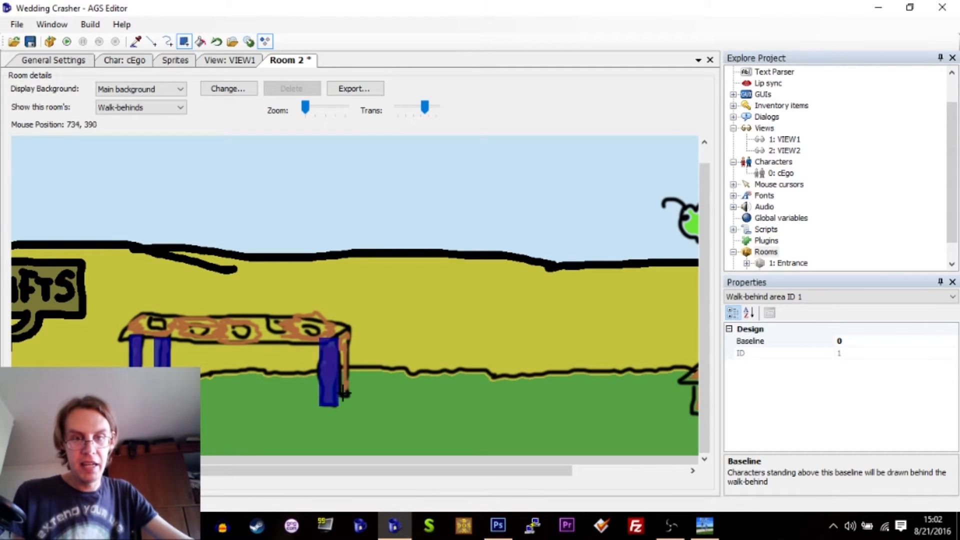
drag(339, 397, 351, 330)
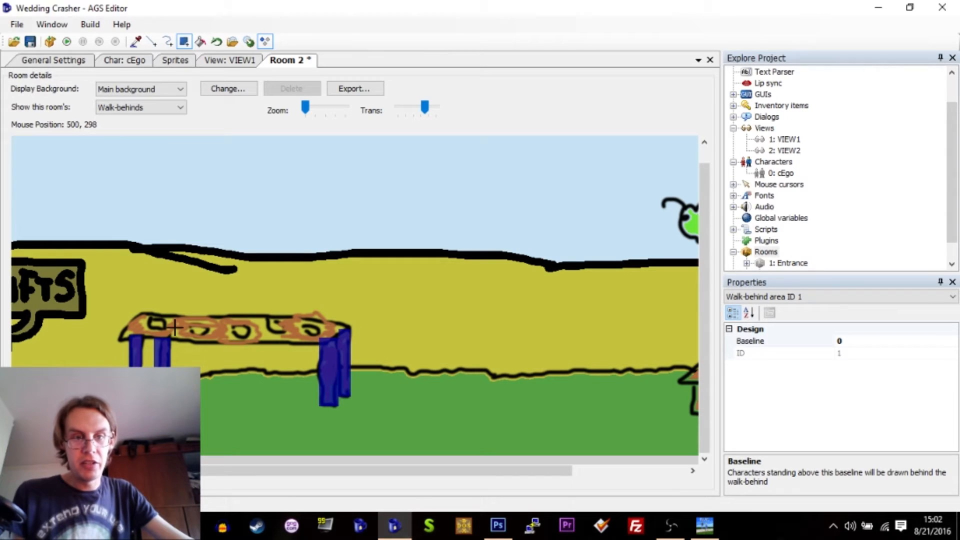
- Outline the tabletop with walk-behind lines, try filling it, and undo the fill
click(151, 41)
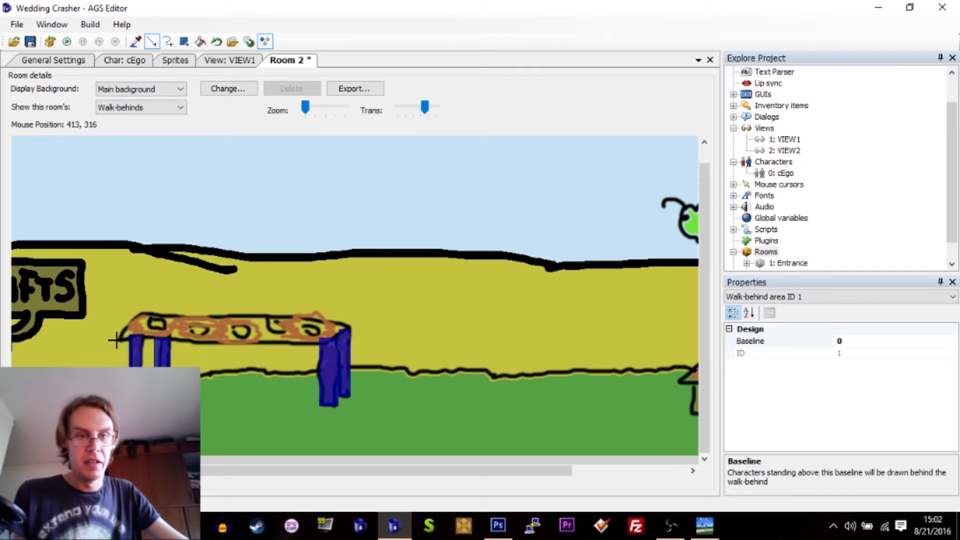
drag(139, 313, 344, 320)
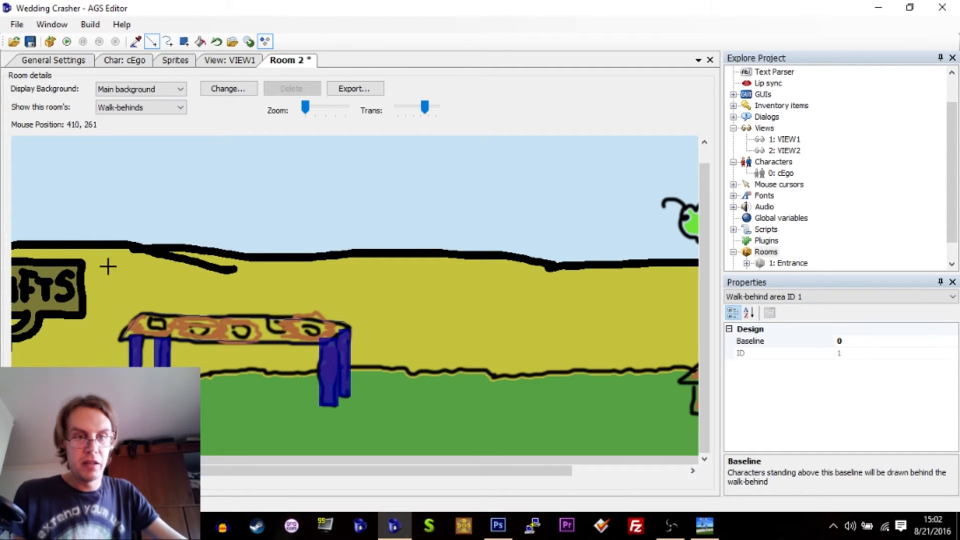
click(199, 43)
click(233, 323)
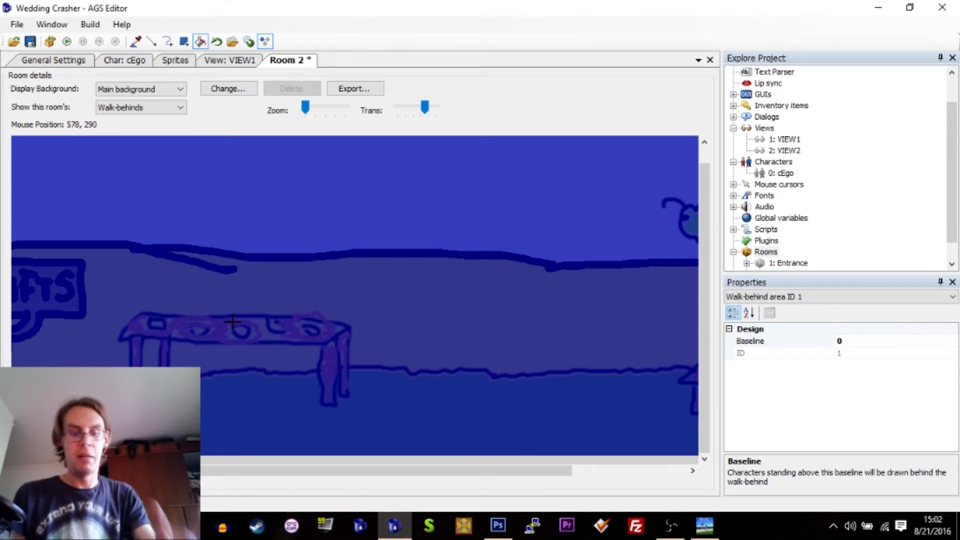
key(ctrl+z)
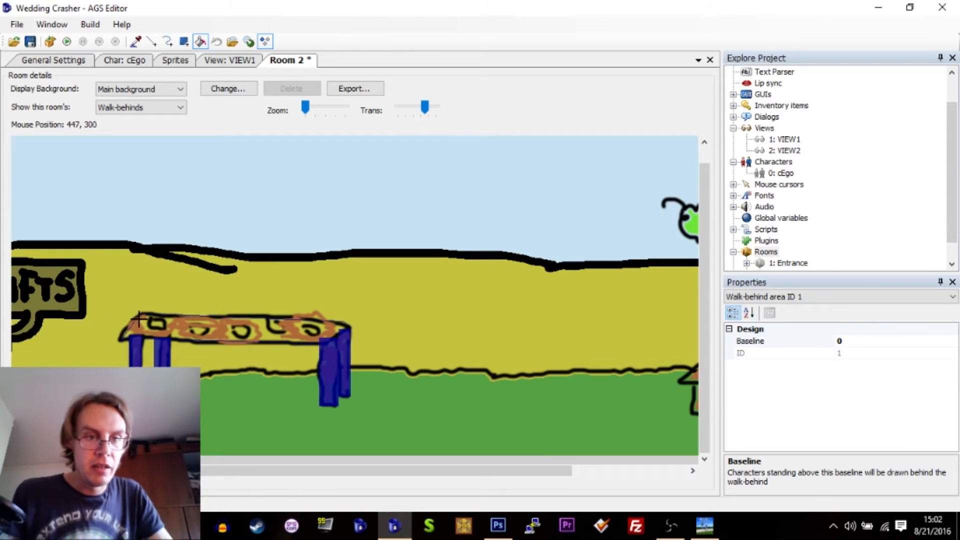
- Try closing the tabletop's walk-behind outline with a freehand line and filling it, and undo the fill
click(169, 41)
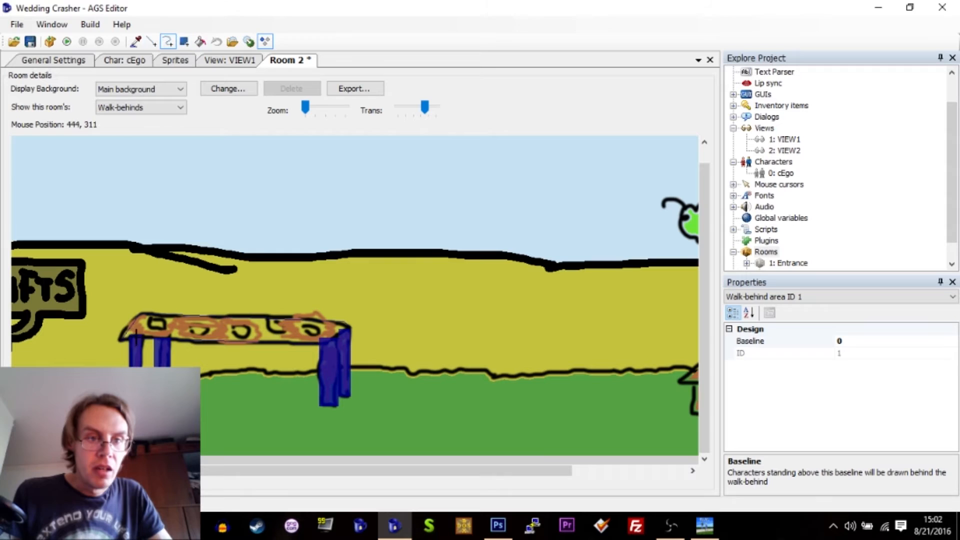
click(160, 327)
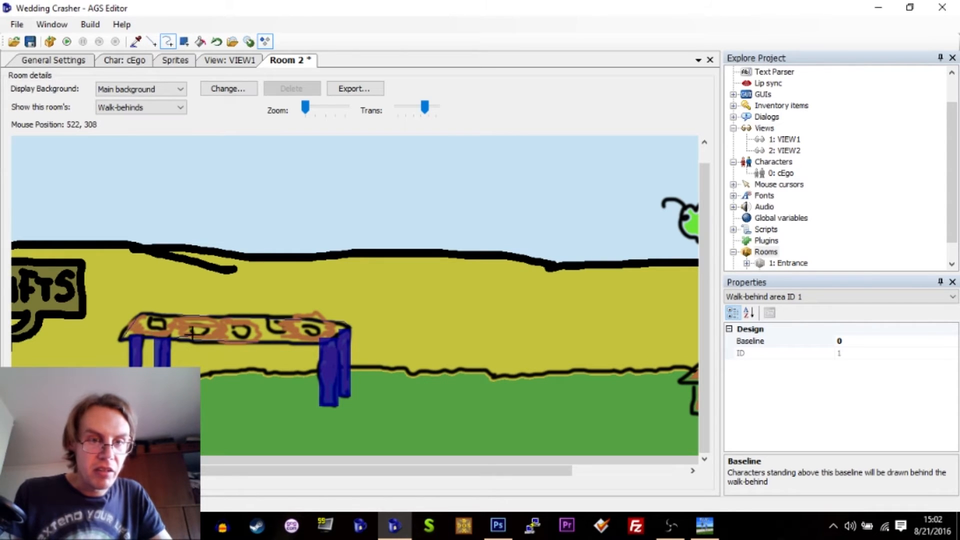
click(297, 342)
click(200, 41)
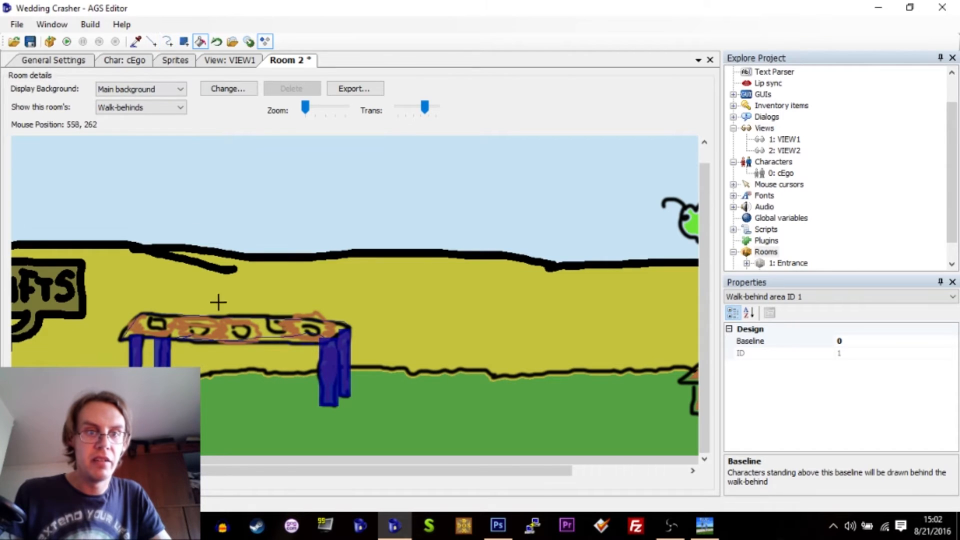
click(222, 325)
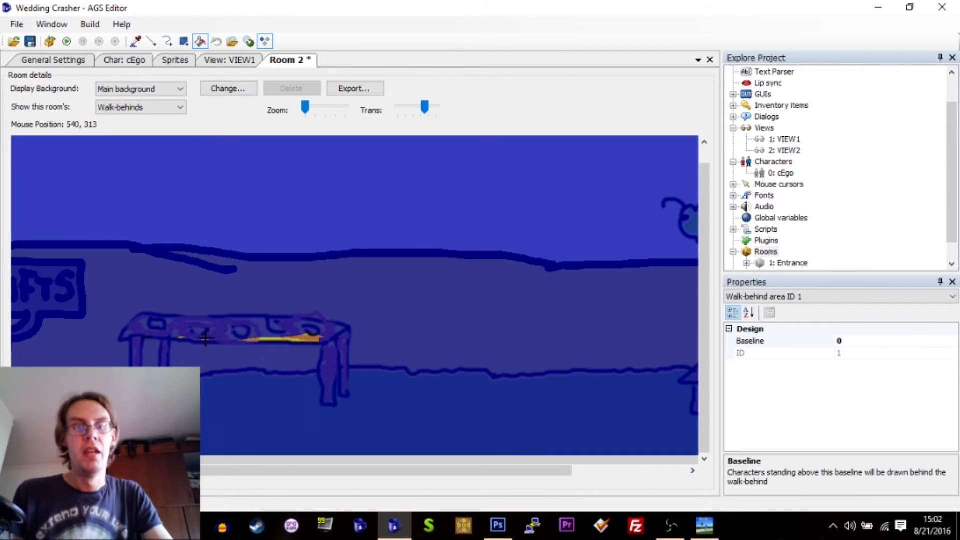
key(ctrl+z)
- Paint rectangles of walk-behind area 1 over the whole tabletop, including its raised upper left edge
click(184, 42)
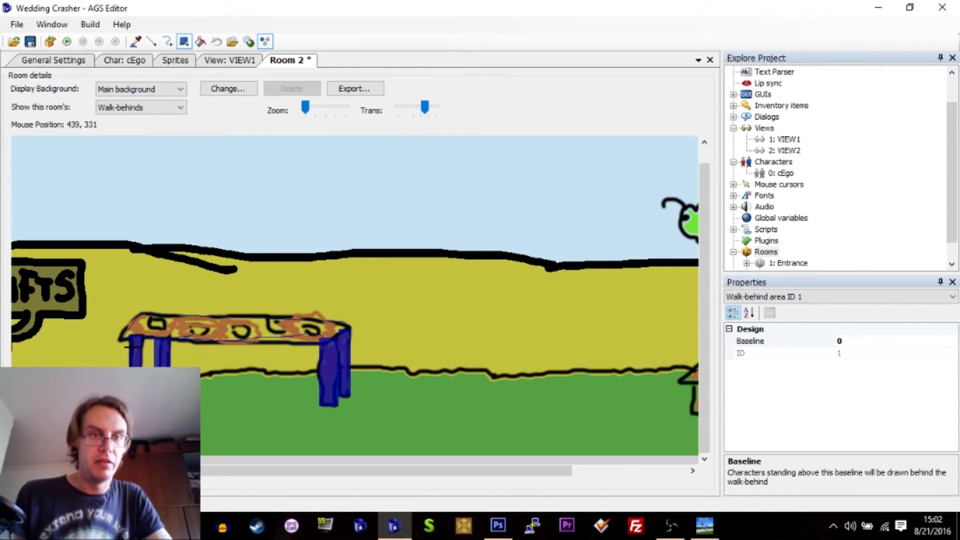
drag(123, 341, 345, 316)
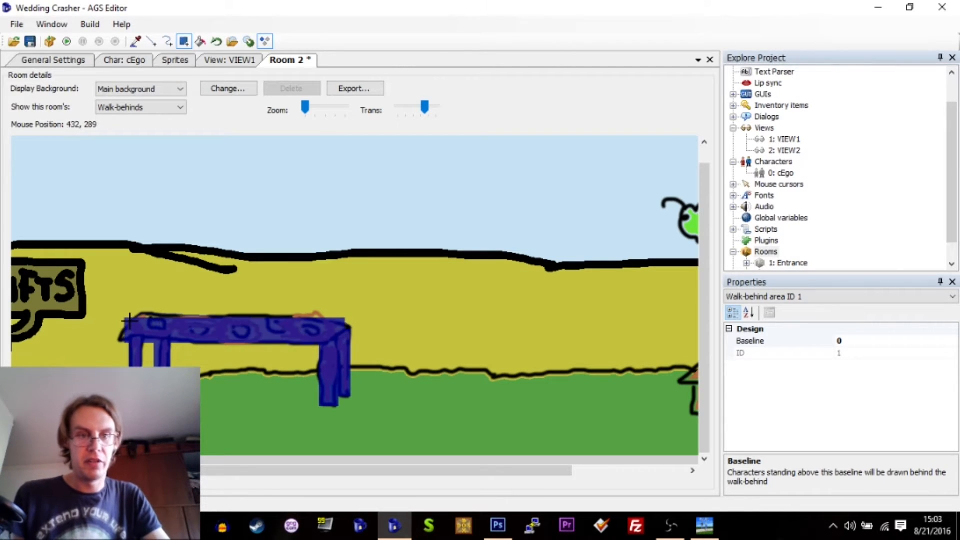
drag(131, 322, 168, 313)
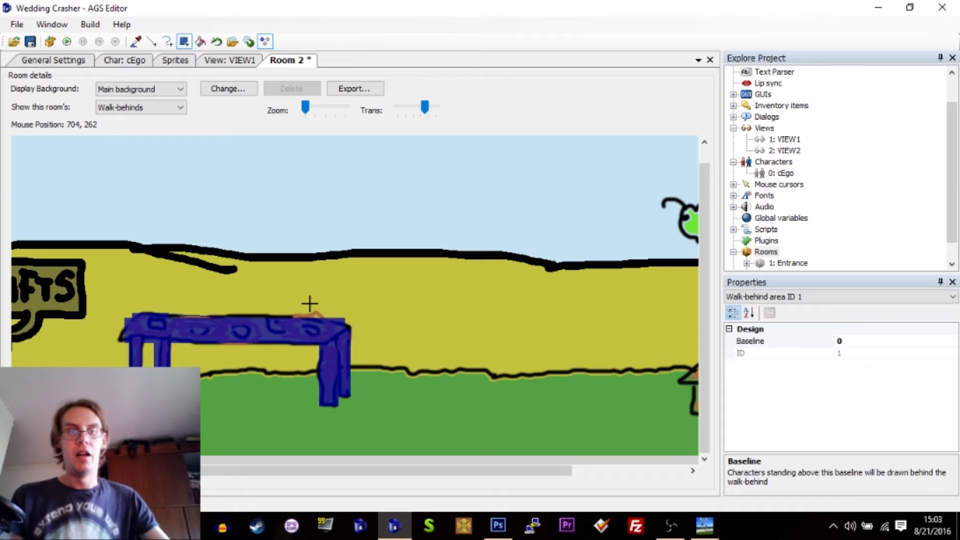
- Set walk-behind area 1's baseline to 412, just below the feet of the table's front legs
drag(705, 208, 695, 174)
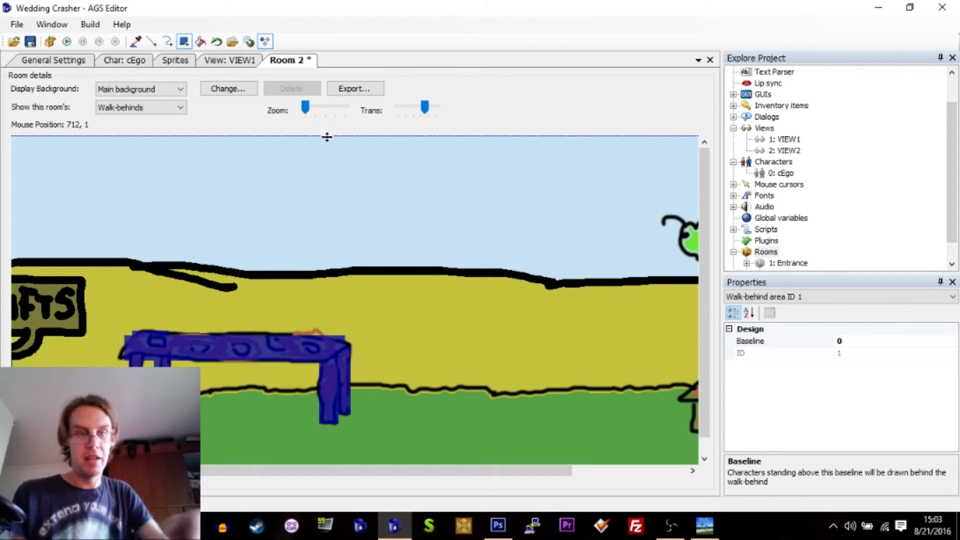
drag(327, 137, 393, 425)
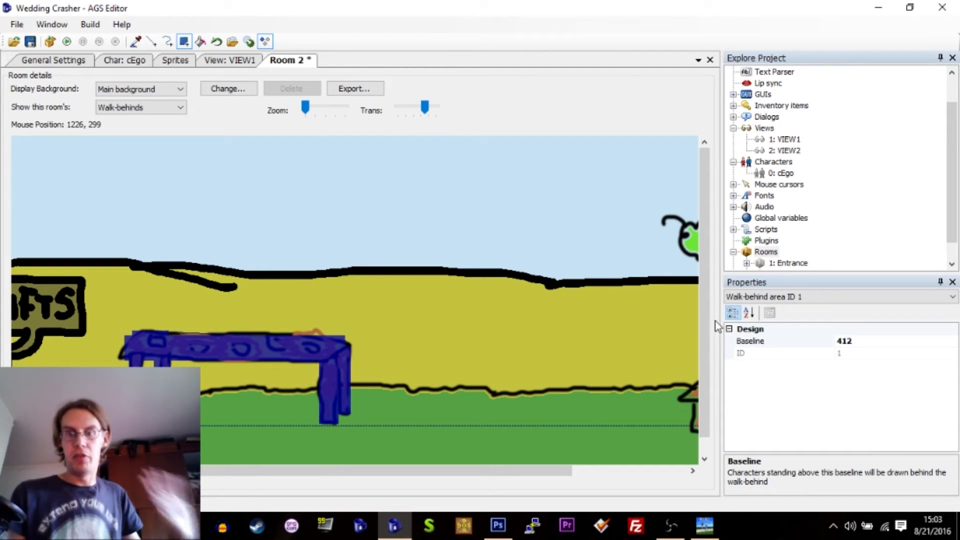
drag(705, 317, 705, 361)
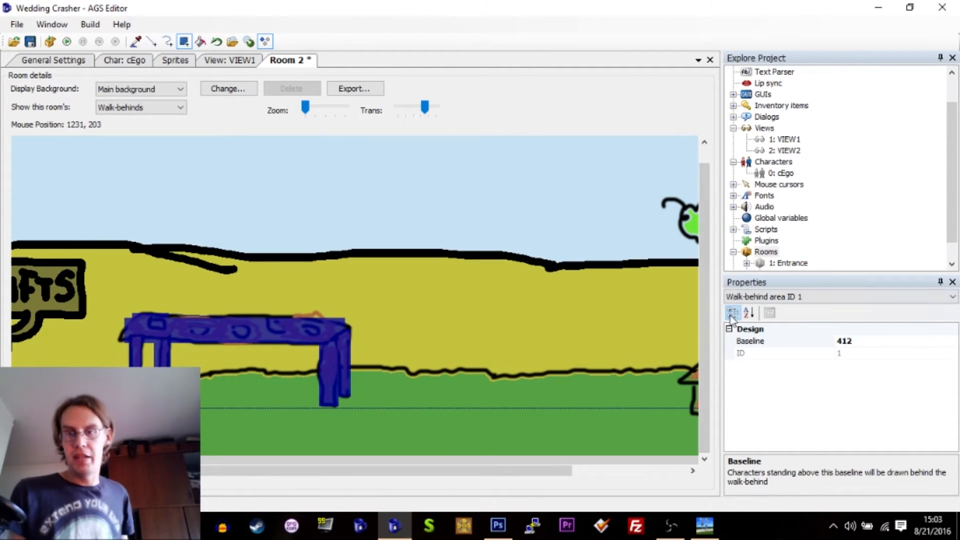
click(749, 313)
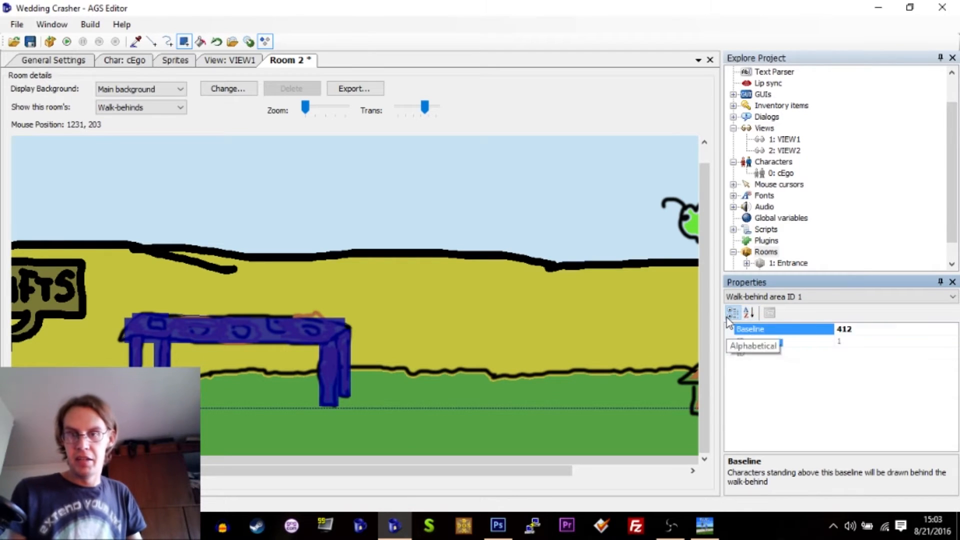
click(732, 313)
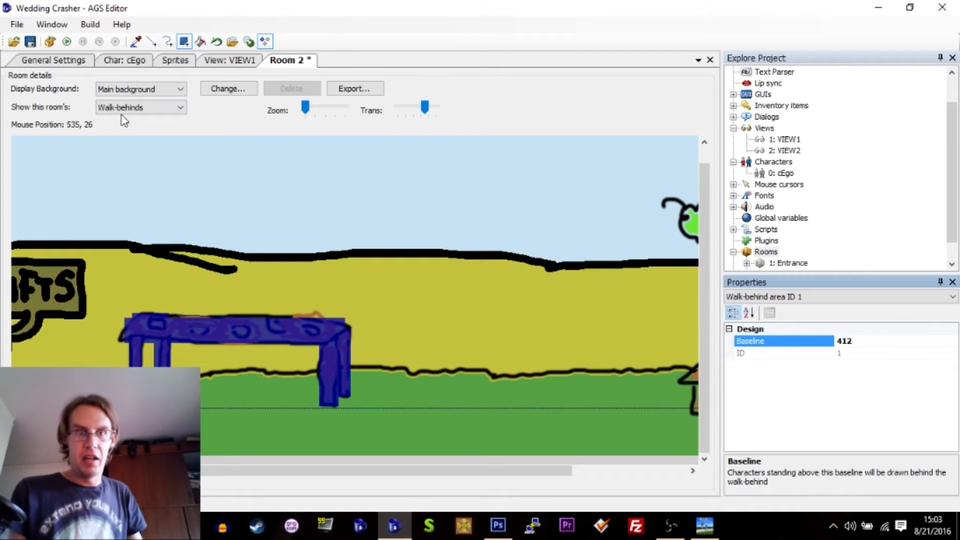
click(163, 111)
click(163, 111)
click(798, 298)
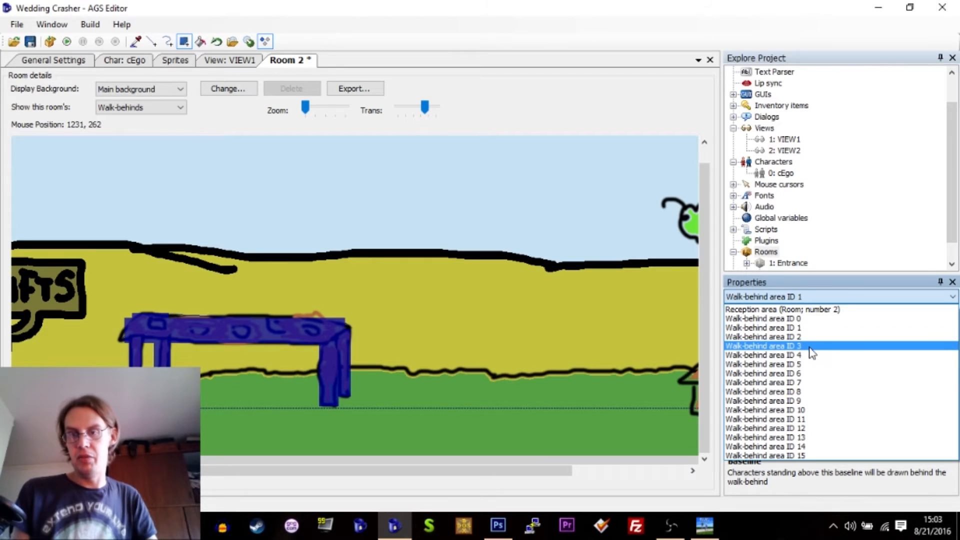
click(808, 300)
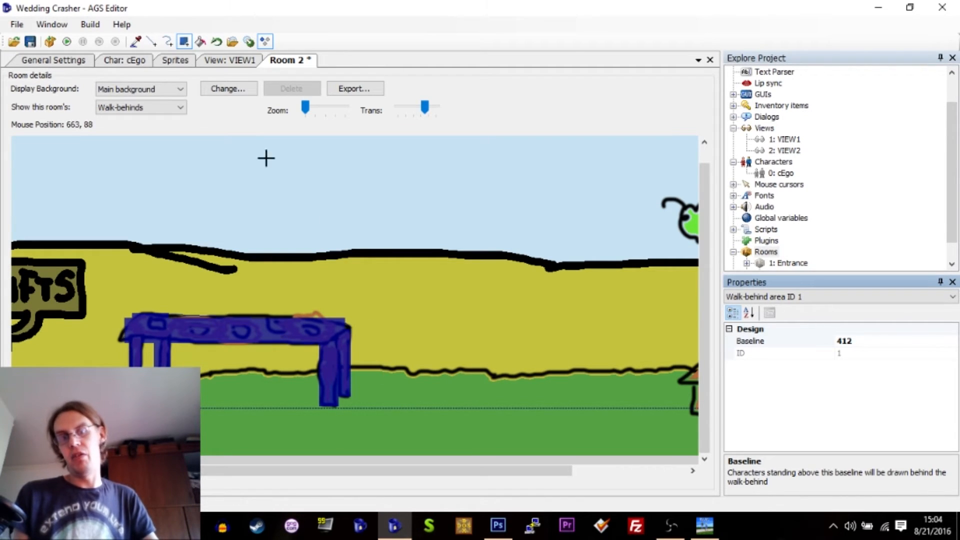
- Try painting a walk-behind rectangle on the open yellow background beside the table, and undo it
click(186, 43)
drag(509, 366, 577, 283)
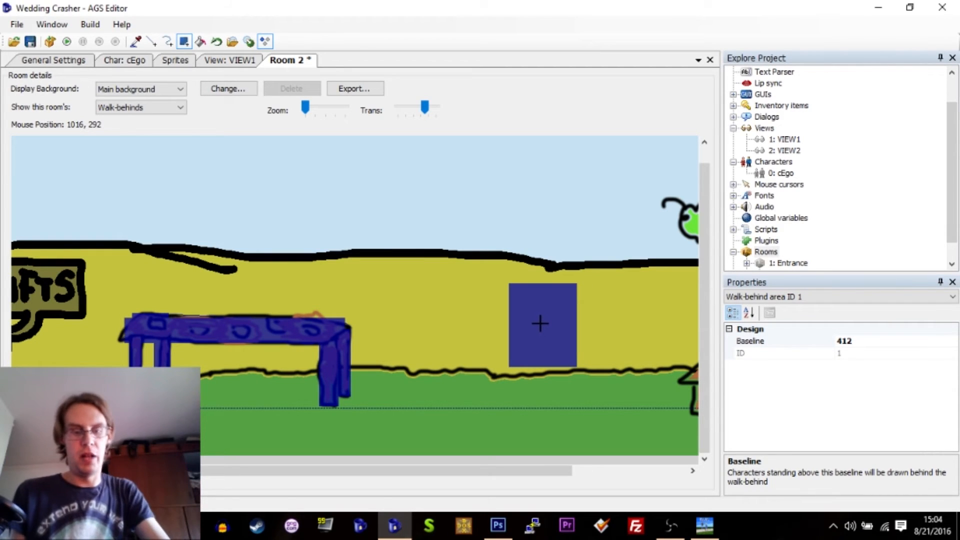
key(ctrl+z)
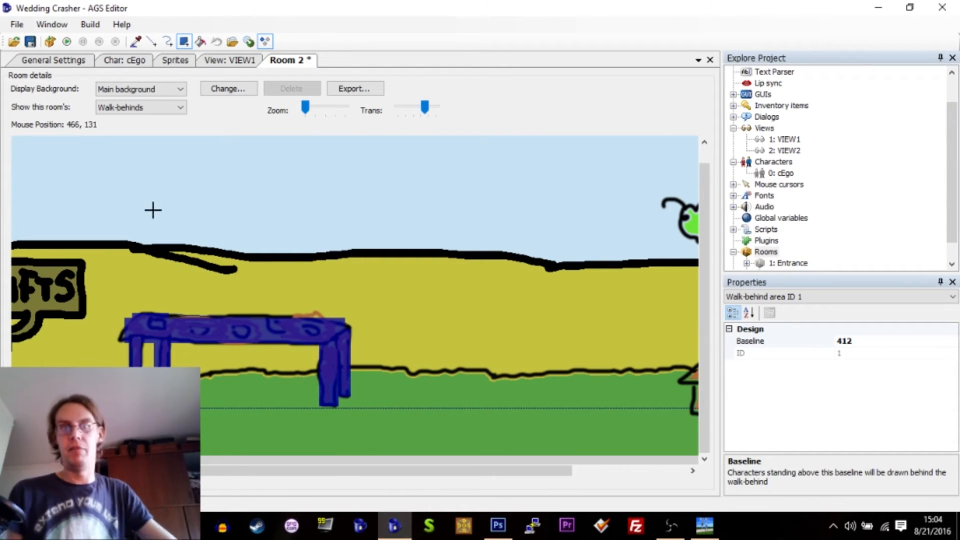
- Display the room's hotspots and its walkable areas, and examine the walkable path towards the wooden stage and palm tree
click(145, 107)
click(131, 157)
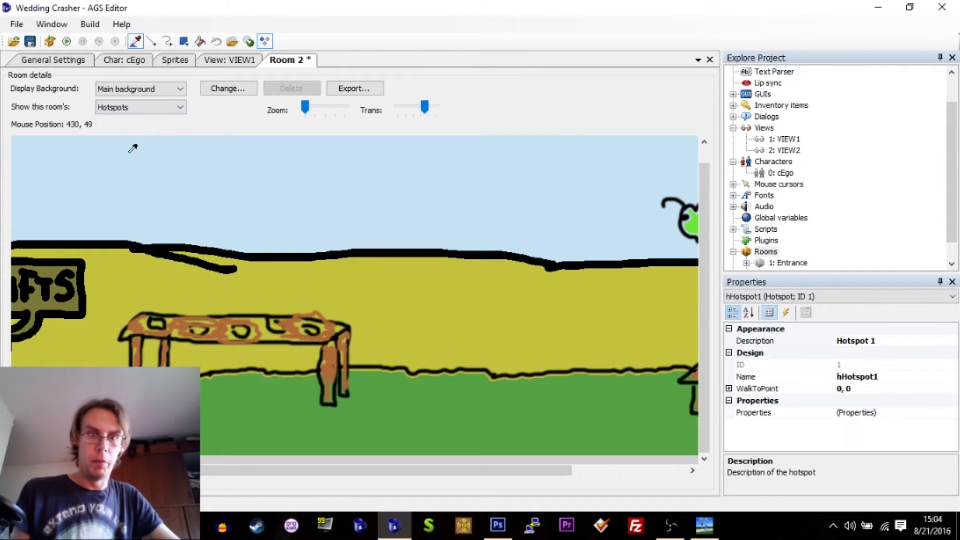
click(141, 113)
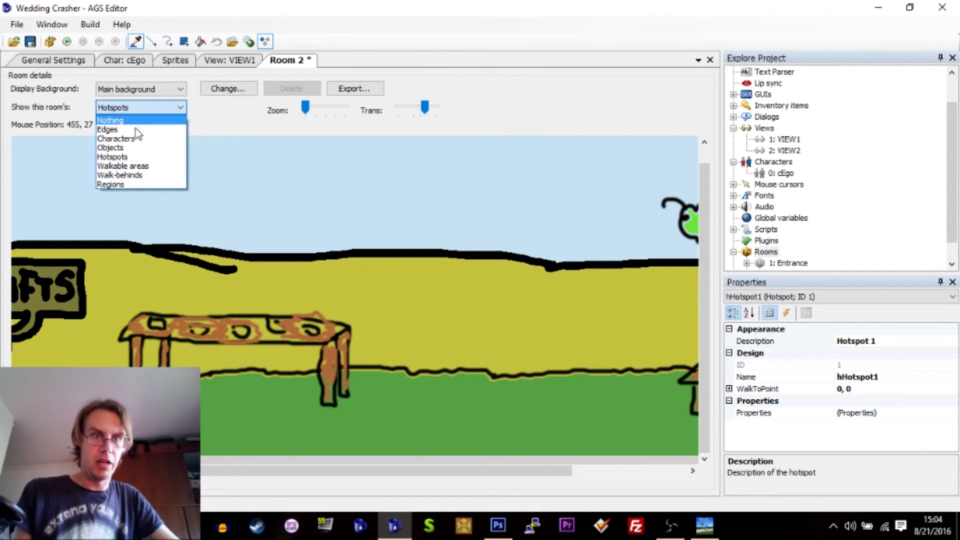
click(140, 166)
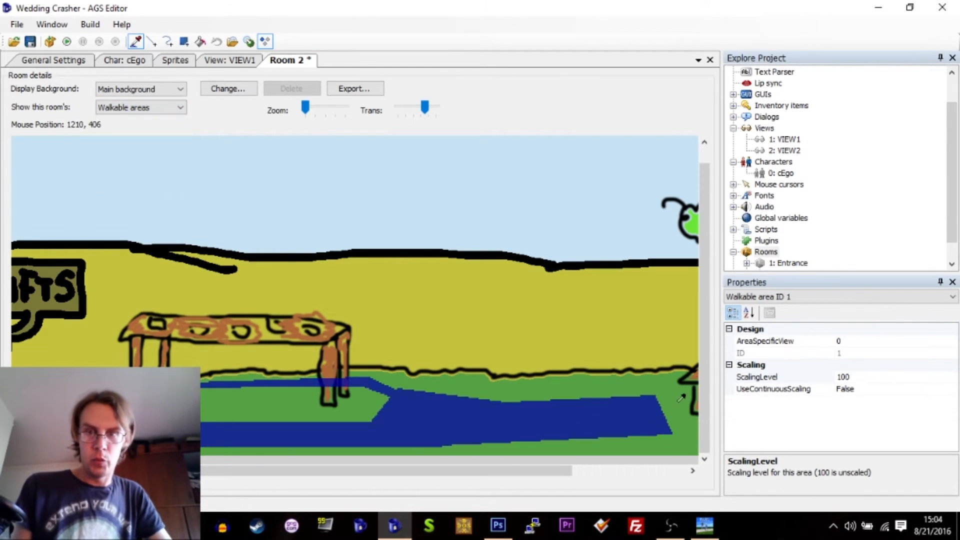
drag(536, 476, 659, 470)
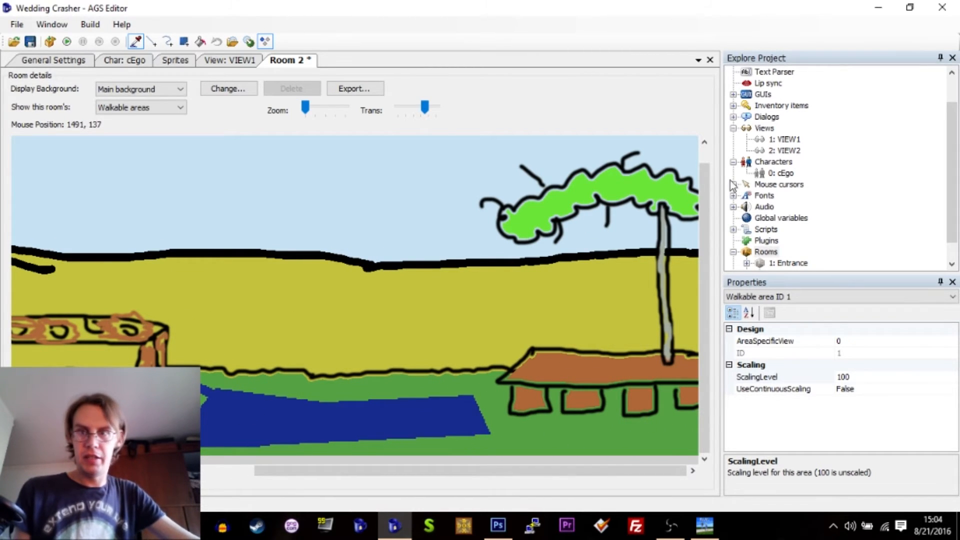
- Quick-import the bride sprite from the weddingcrasher project's Characters folder into the current sprite folder
click(786, 151)
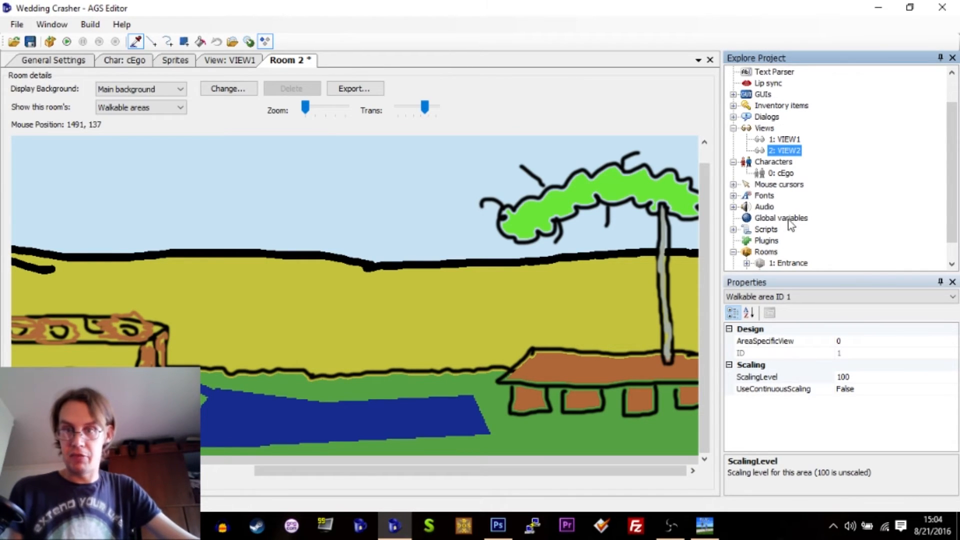
click(168, 62)
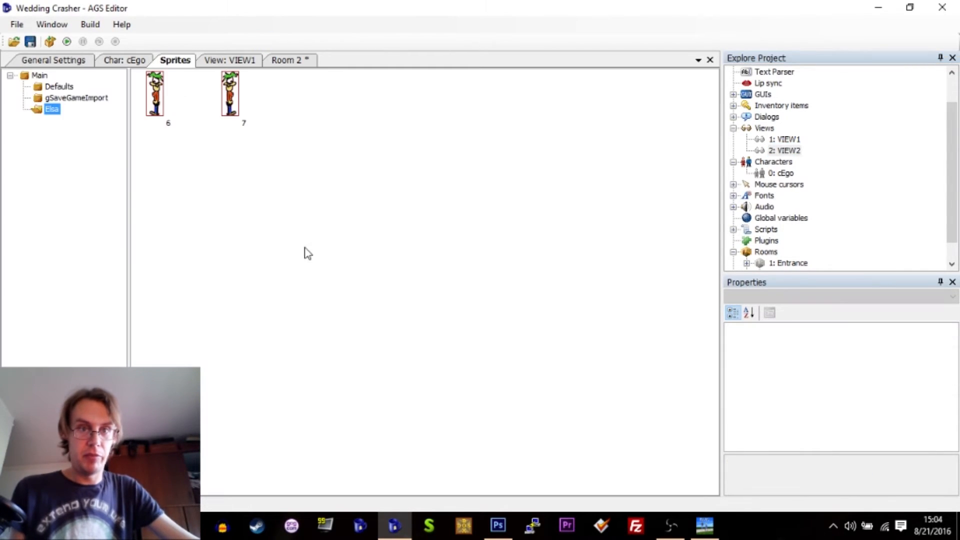
right_click(296, 128)
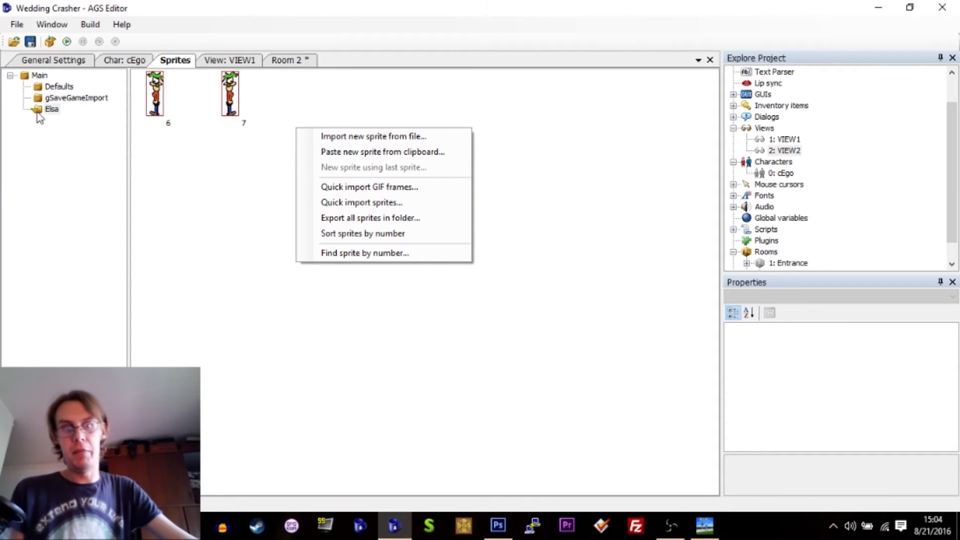
click(382, 204)
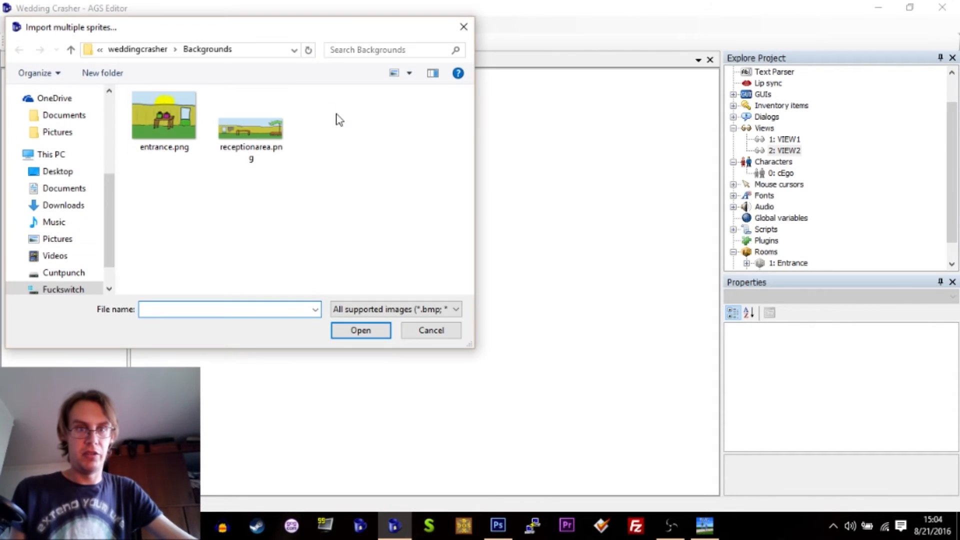
click(147, 52)
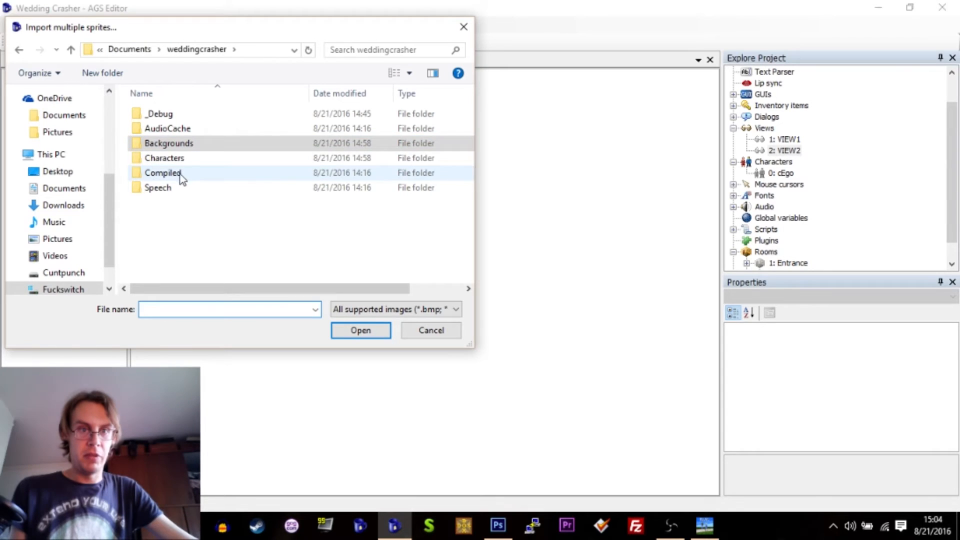
double_click(181, 159)
double_click(169, 129)
click(306, 116)
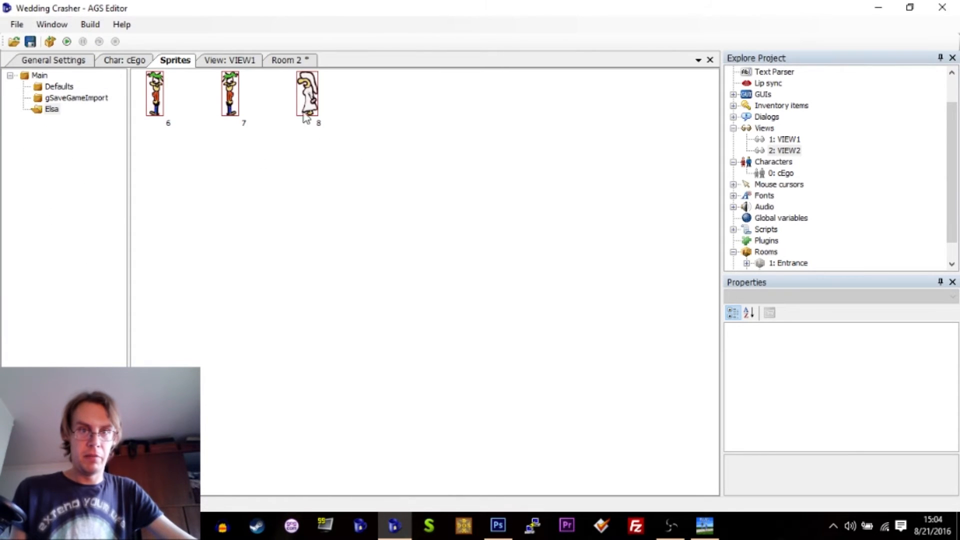
- Add loop 1 (left) to VIEW2 and give it one frame using bride sprite 8
double_click(788, 151)
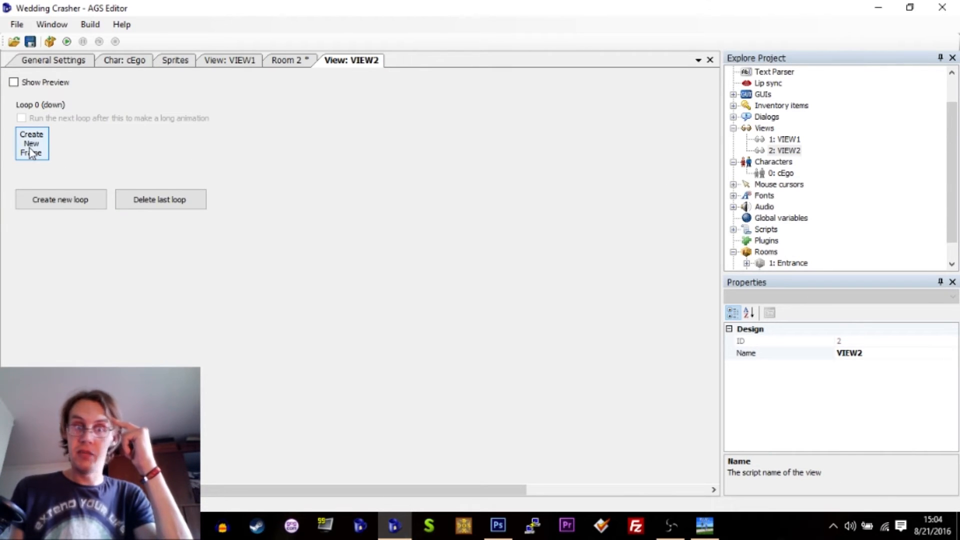
click(36, 202)
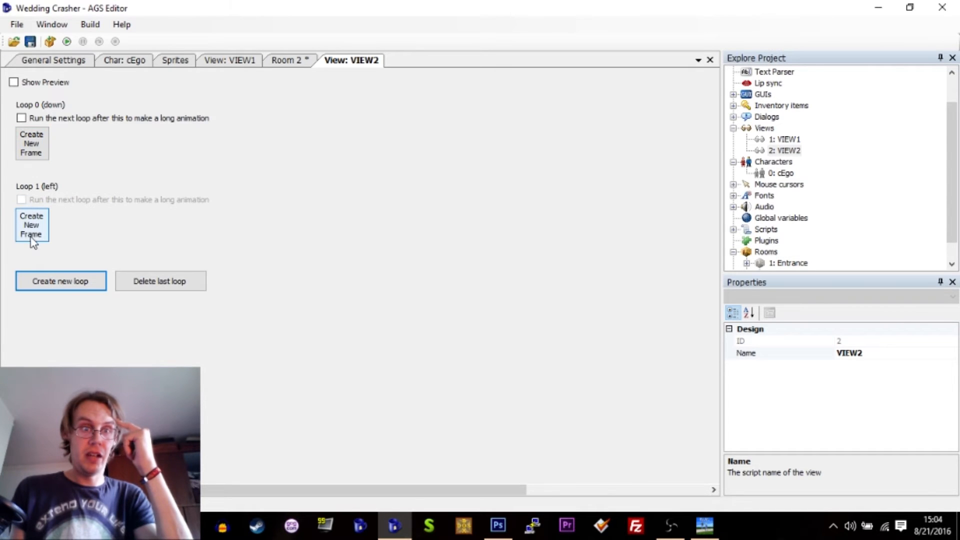
click(29, 231)
double_click(32, 220)
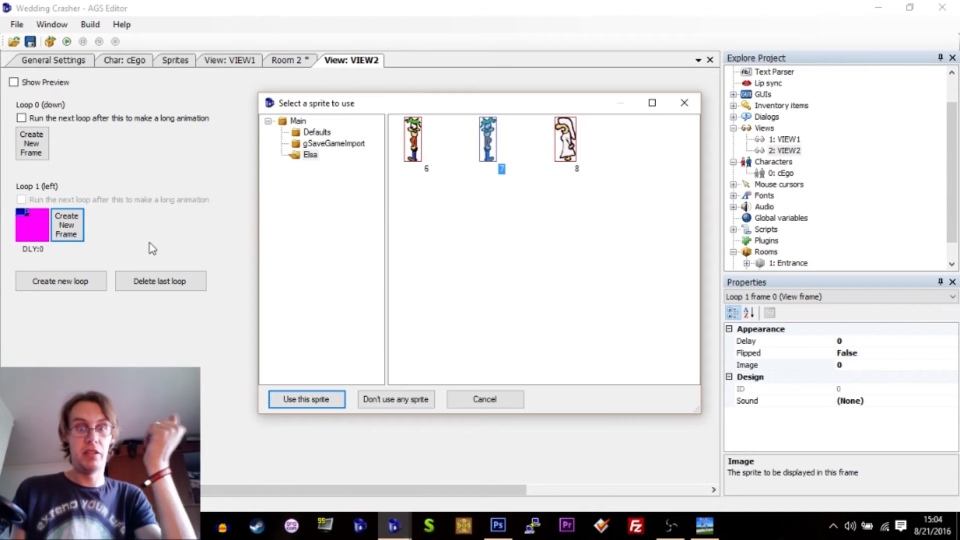
double_click(565, 150)
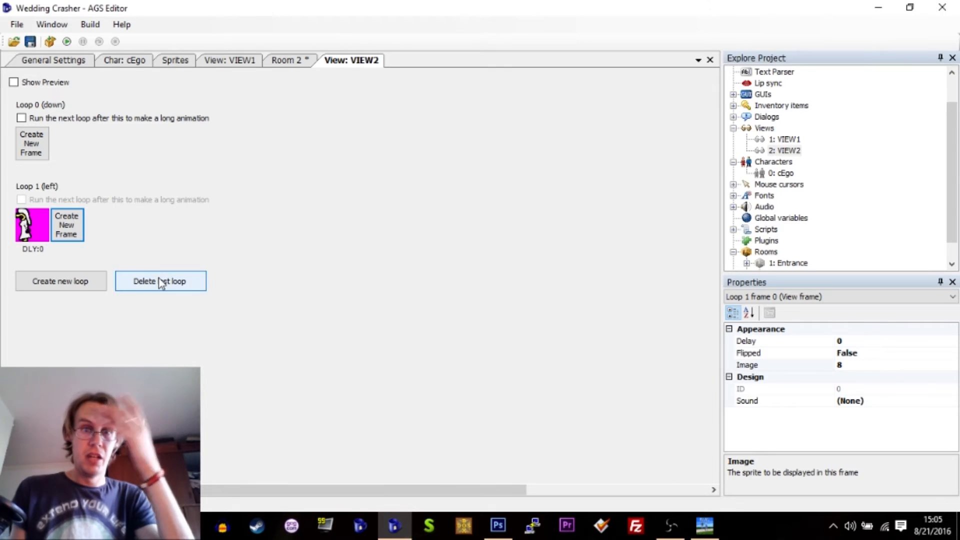
- Add a new character to the project's characters
click(773, 165)
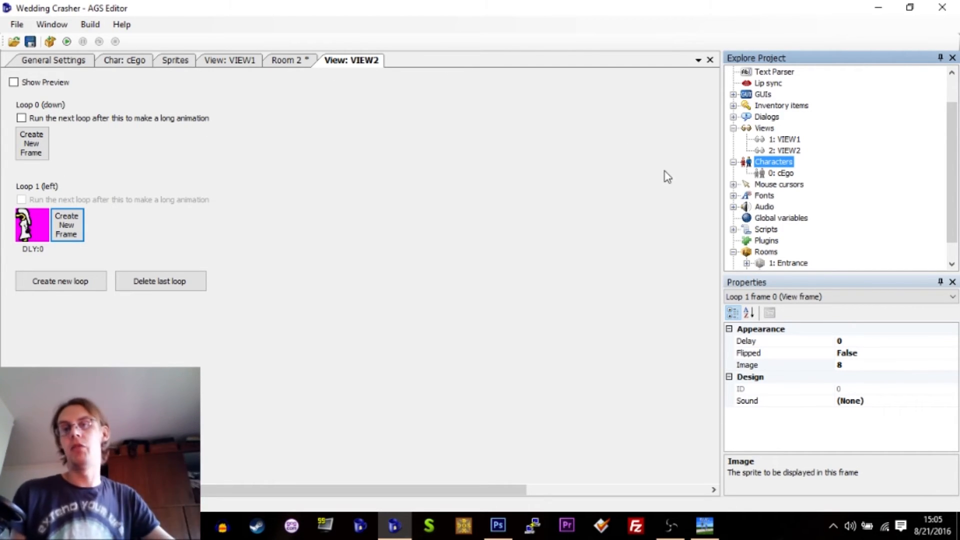
right_click(763, 165)
click(795, 170)
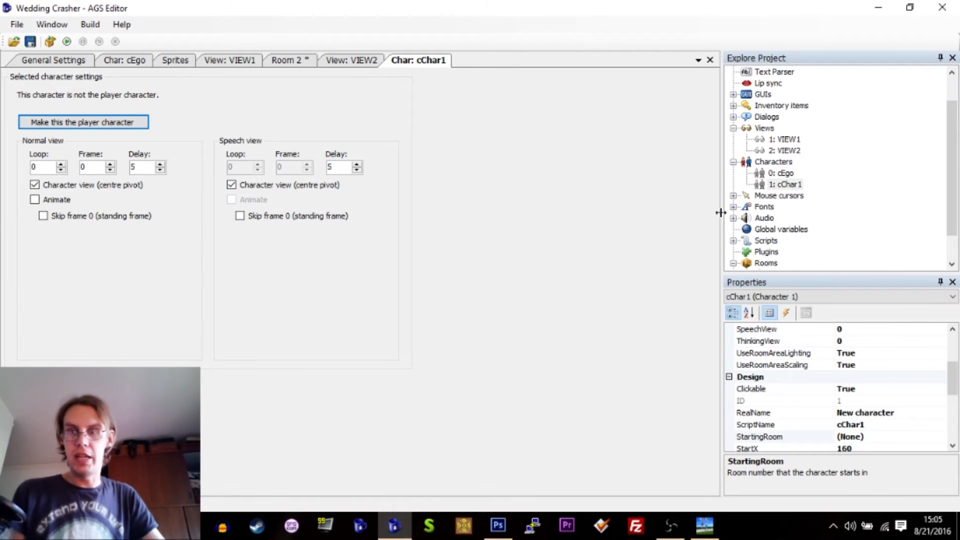
- Set both the normal view and the speech view of the new character cChar1 to view 2
click(789, 184)
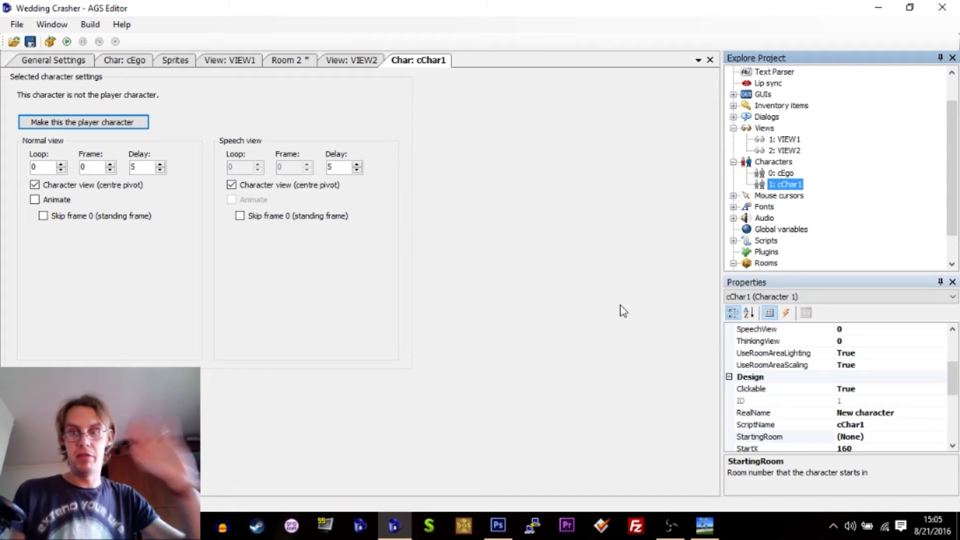
drag(957, 387, 957, 361)
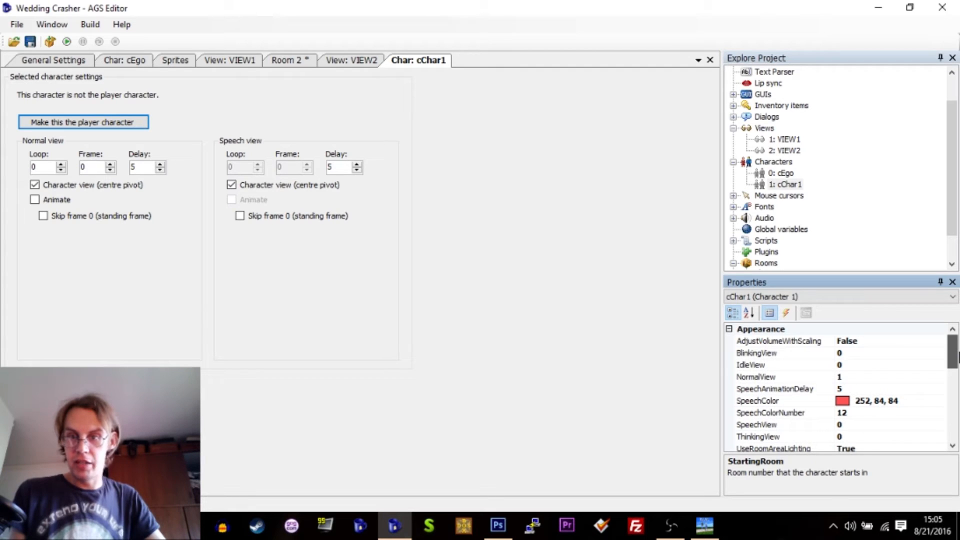
click(845, 378)
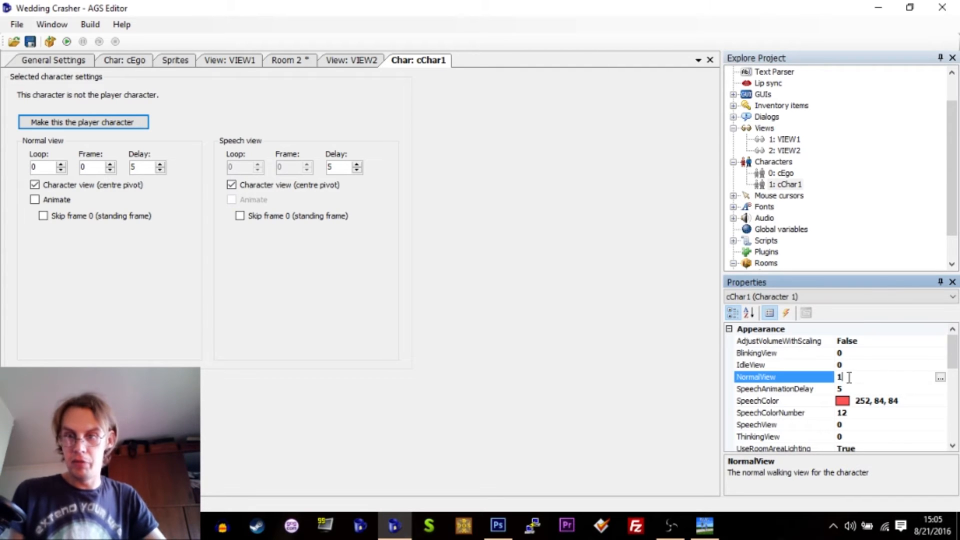
text(2)
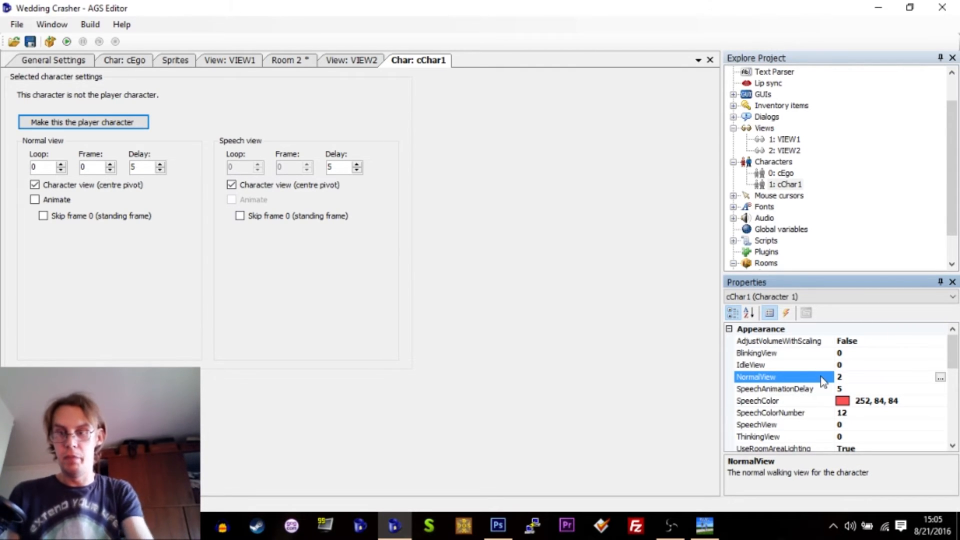
click(850, 425)
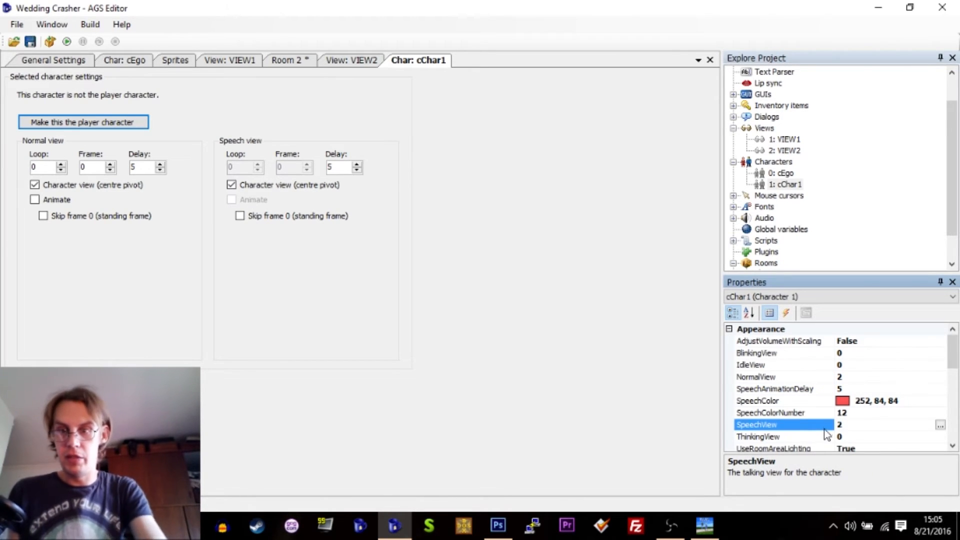
key(Return)
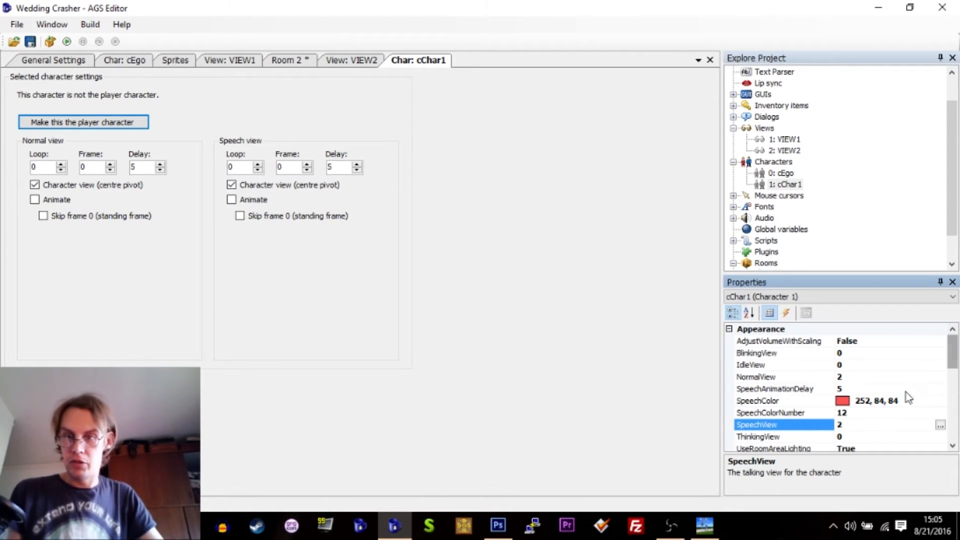
- Change the new character's speech color to bright yellow
click(909, 399)
click(940, 401)
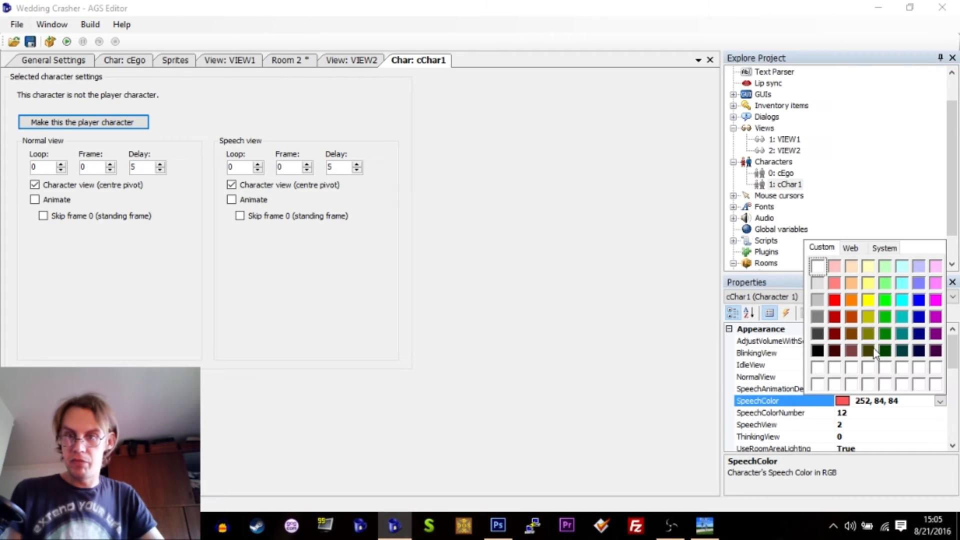
click(868, 301)
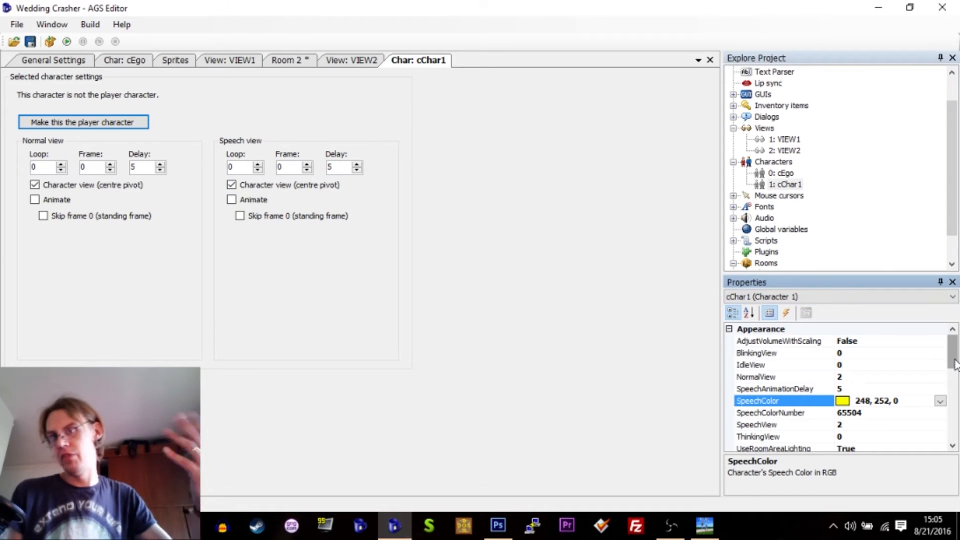
- Give the new character the real name Brideybridey and the script name cBride
drag(955, 364, 956, 395)
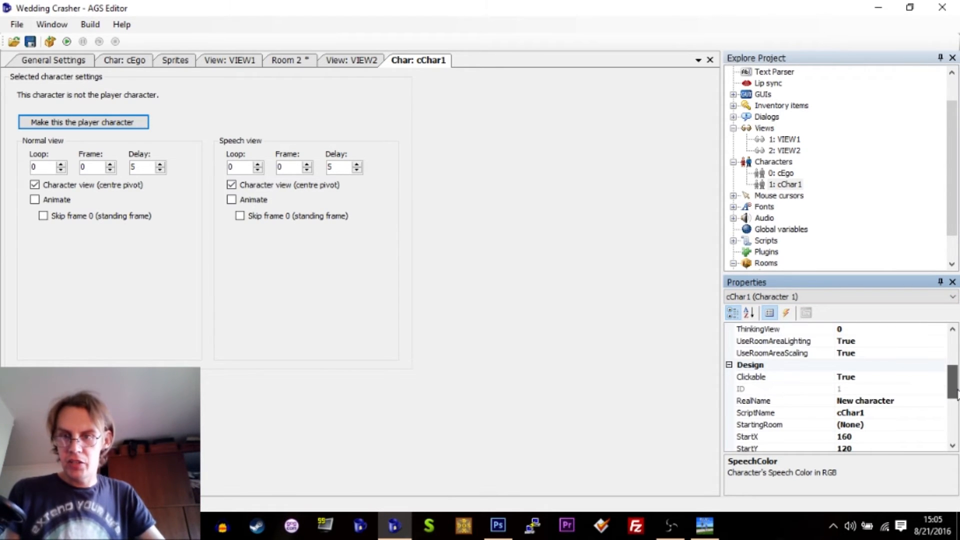
click(873, 400)
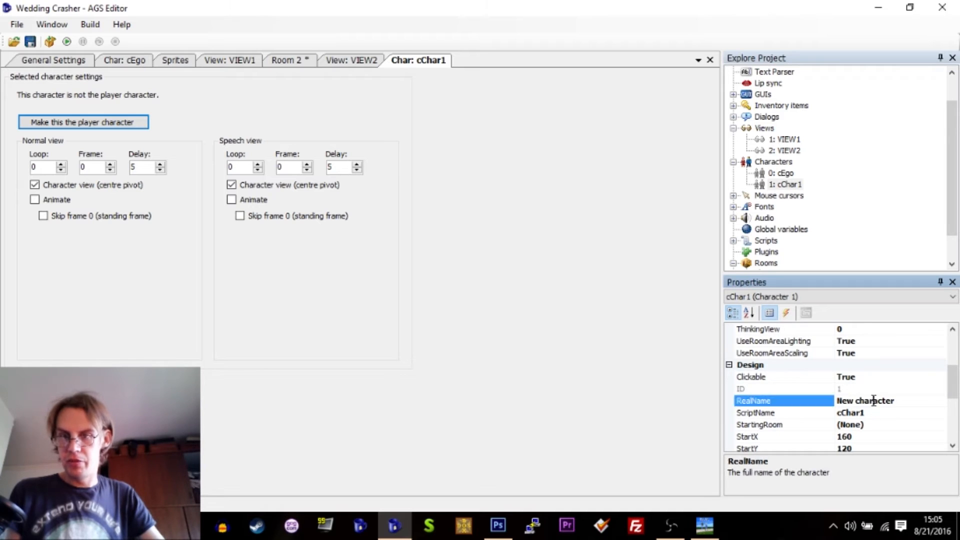
click(900, 401)
text(Brideybridey)
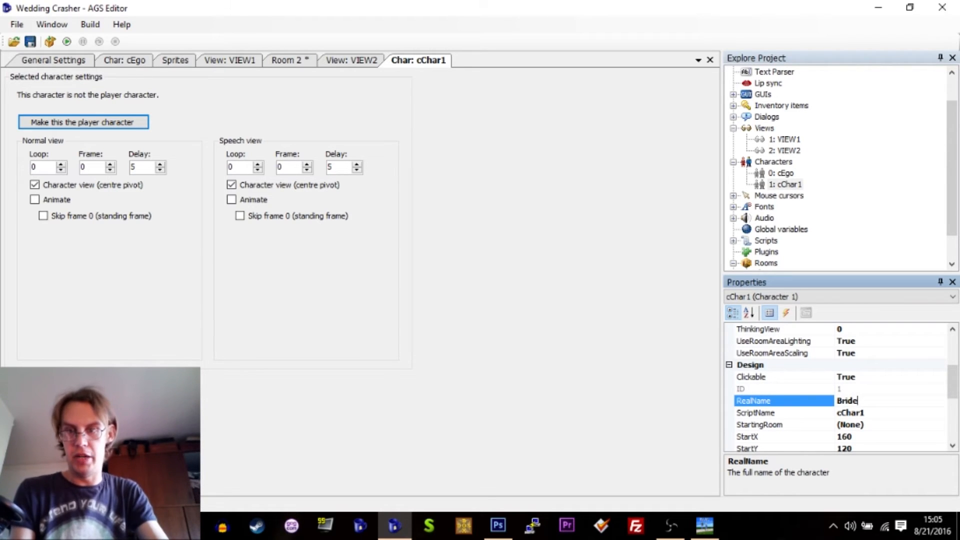
click(858, 413)
text(cBride)
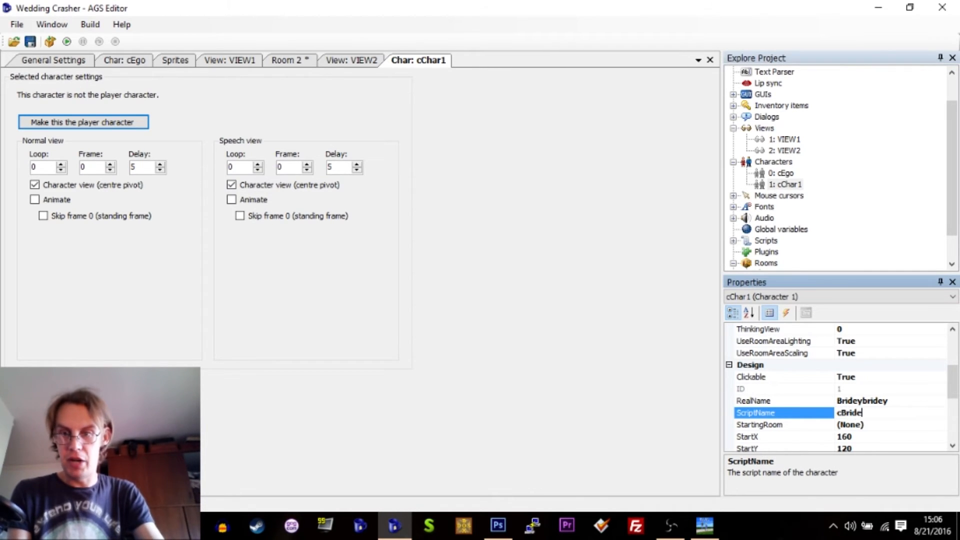
key(Return)
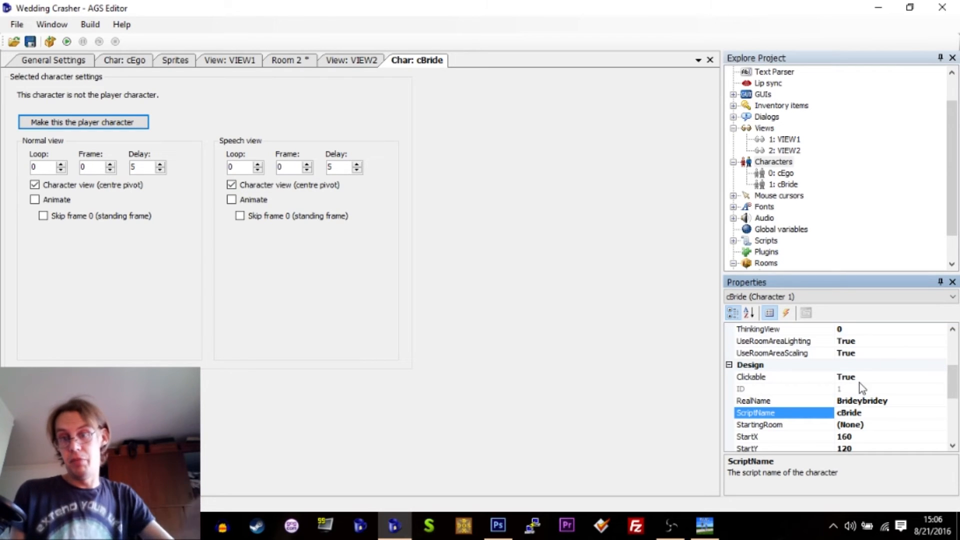
click(864, 401)
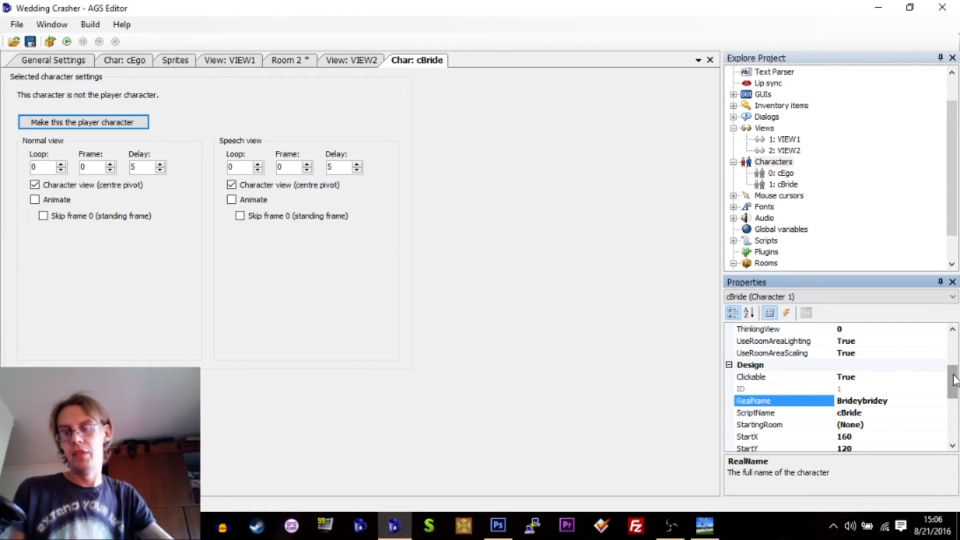
- Make room 2, Reception area, the starting room of the bride character
drag(955, 379, 955, 384)
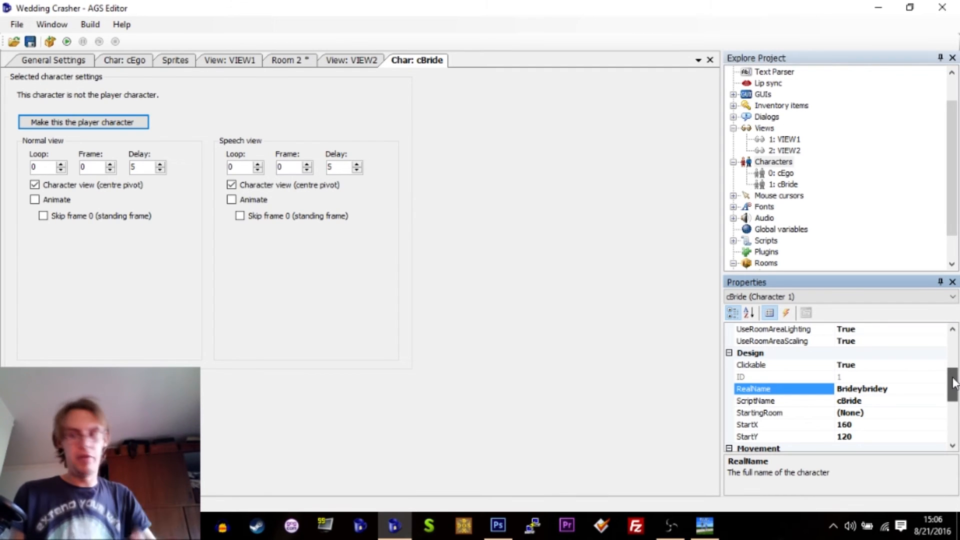
drag(955, 383, 955, 395)
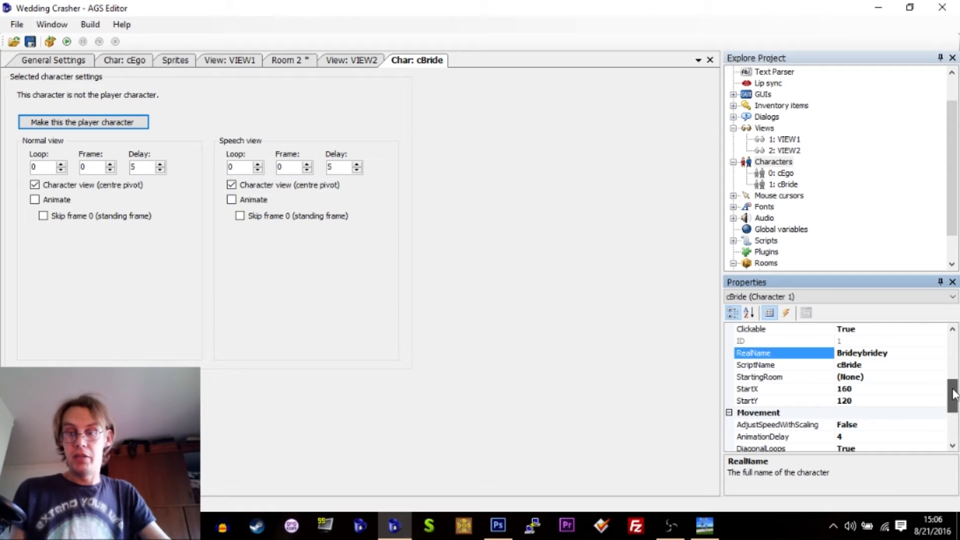
click(861, 377)
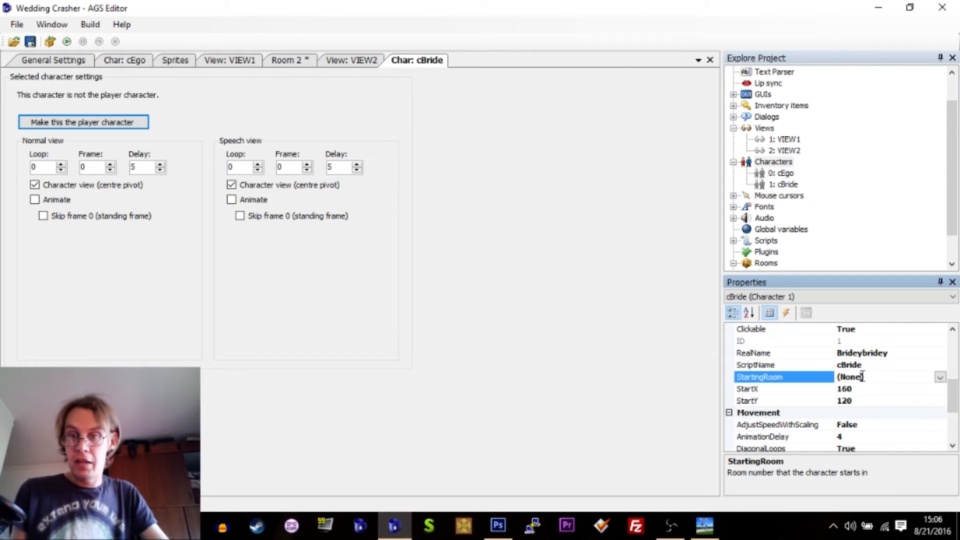
click(940, 378)
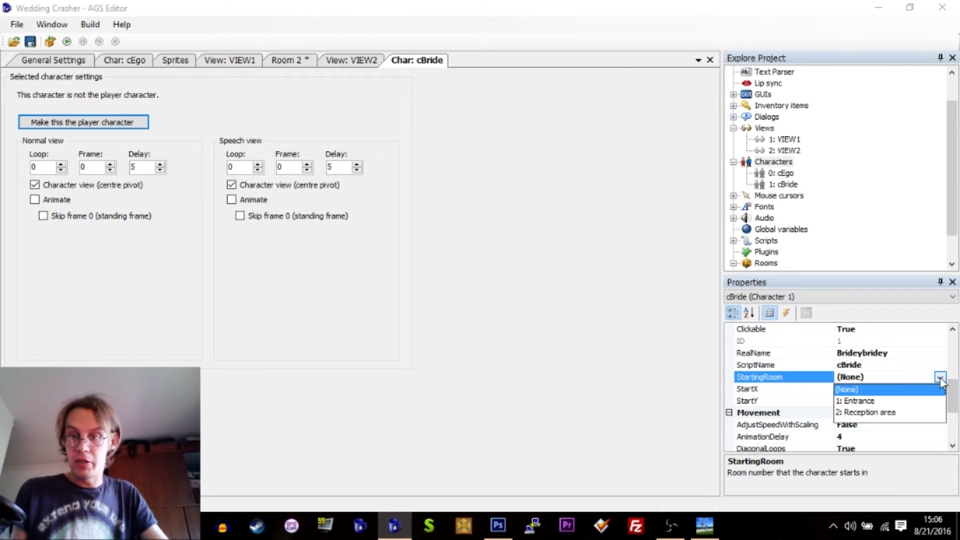
click(884, 415)
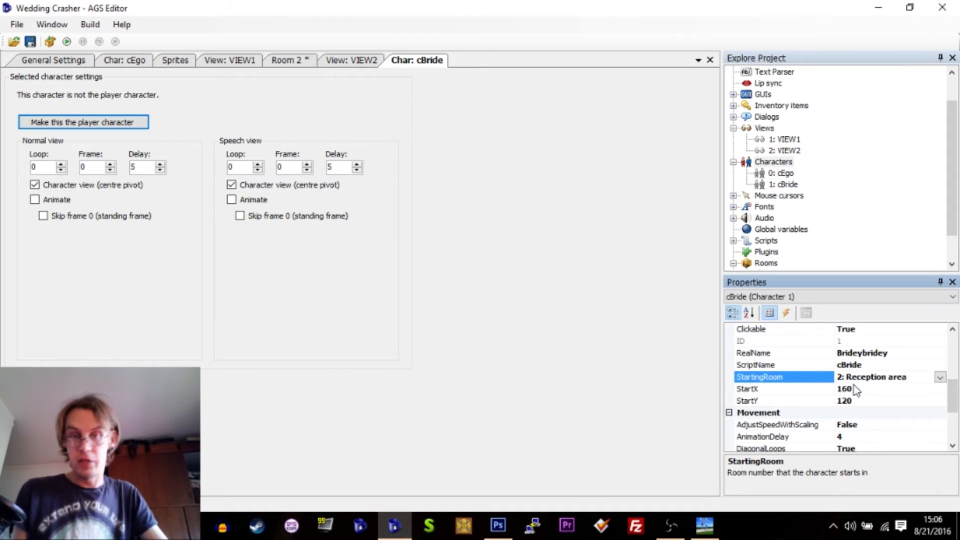
- Check the Room 2 scene for a standing spot, and set the bride's start position to X 1321 and Y 359
click(276, 62)
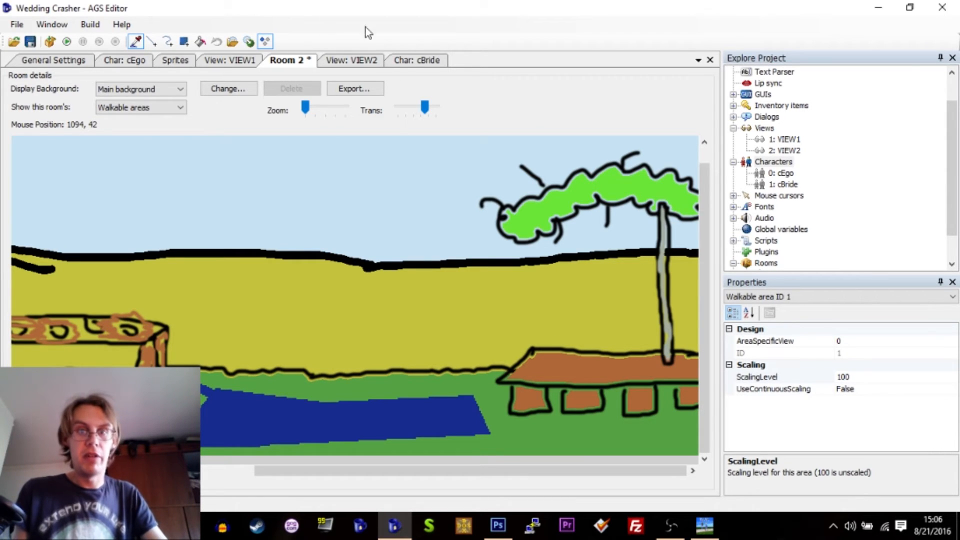
click(407, 61)
drag(953, 389, 953, 399)
click(849, 414)
key(BackSpace)
key(BackSpace)
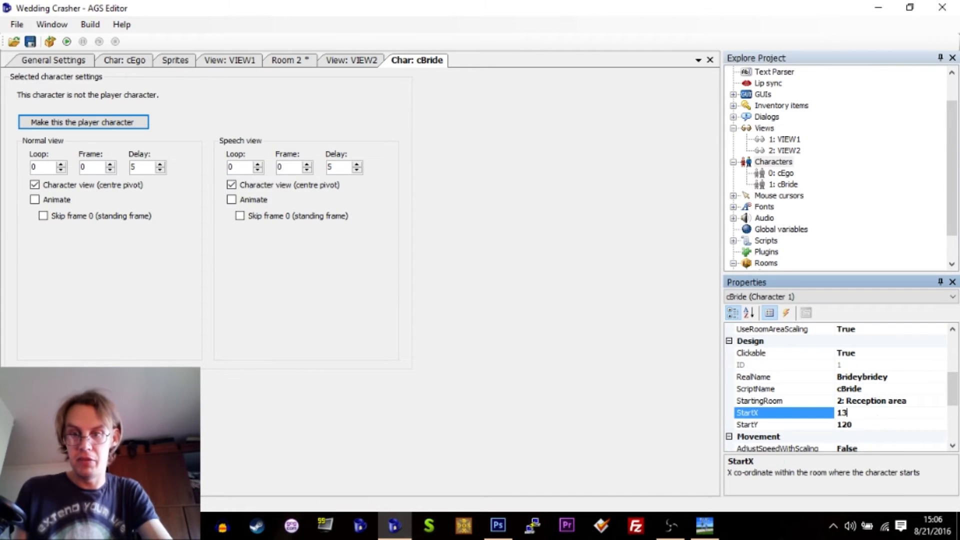
click(850, 426)
text(359)
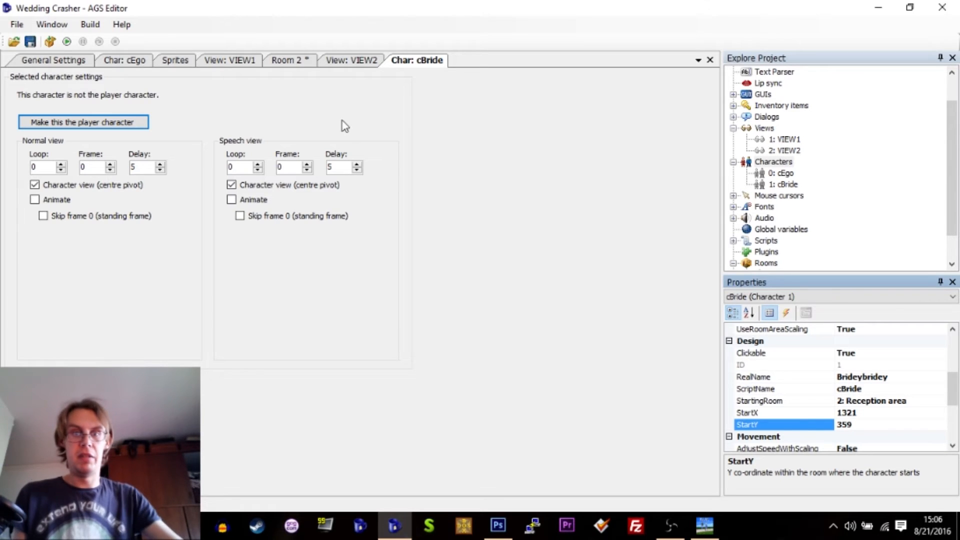
drag(954, 400, 956, 350)
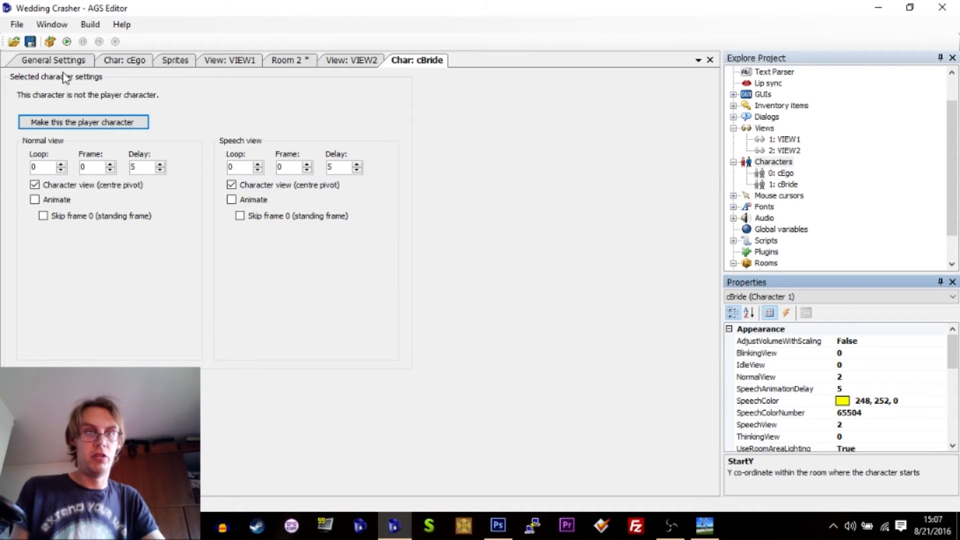
- Open room 1, Entrance, for editing and save the pending changes to Room 2
click(289, 61)
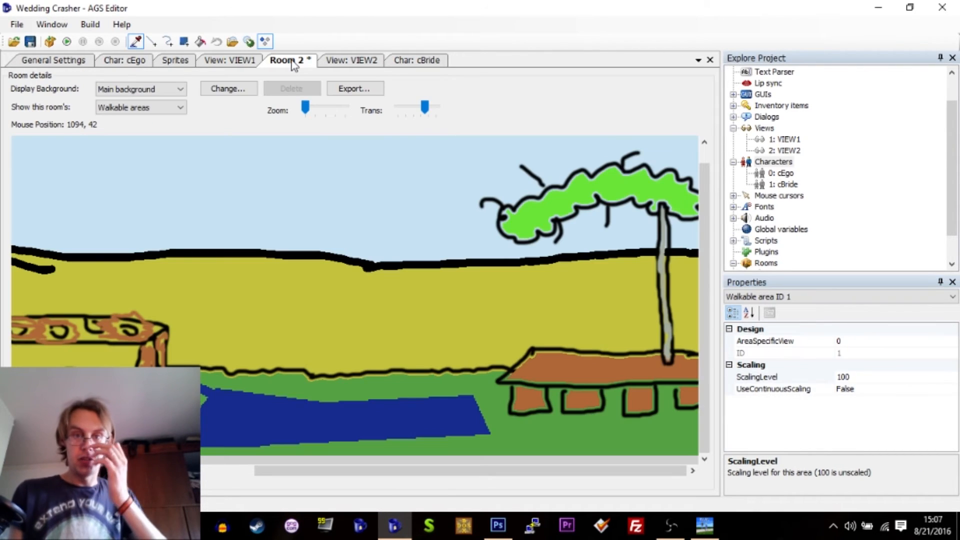
scroll(850, 215, down, 1)
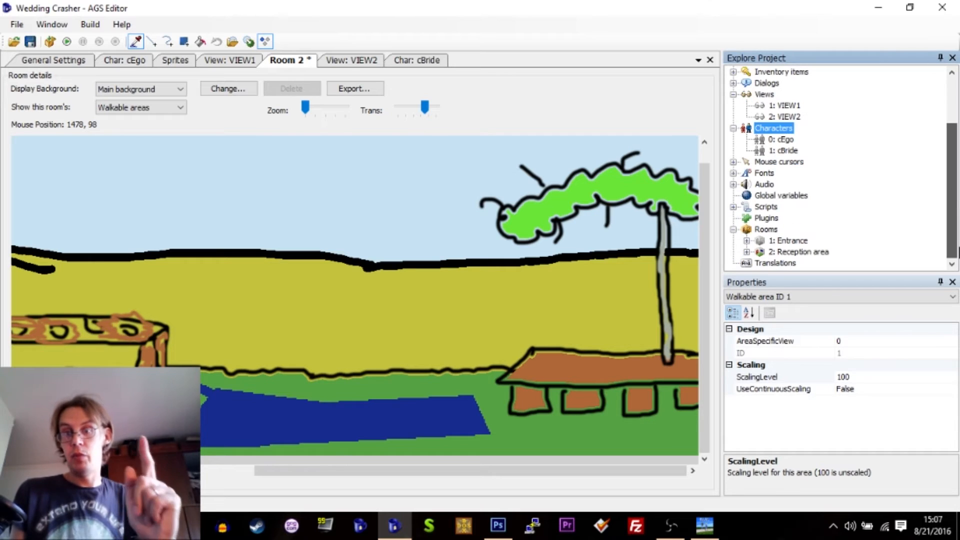
double_click(790, 241)
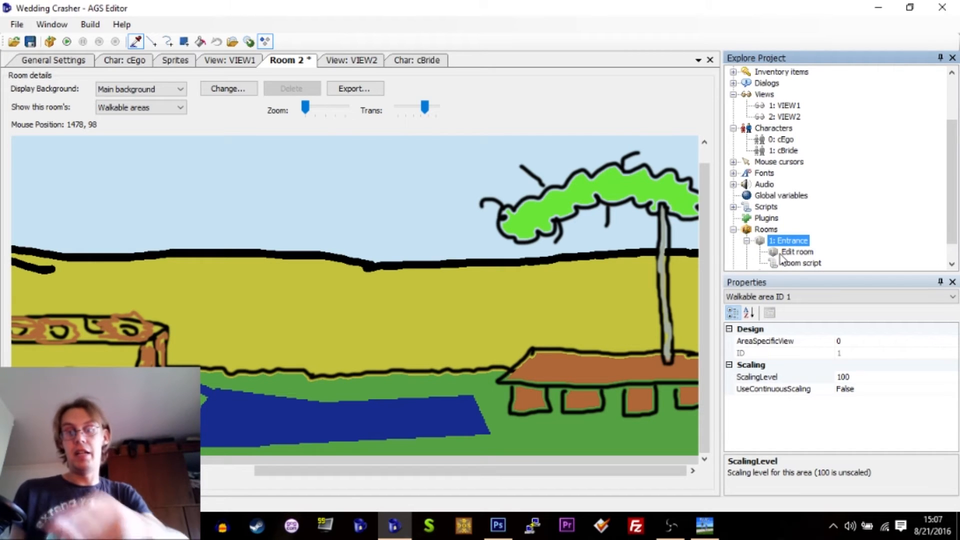
double_click(782, 254)
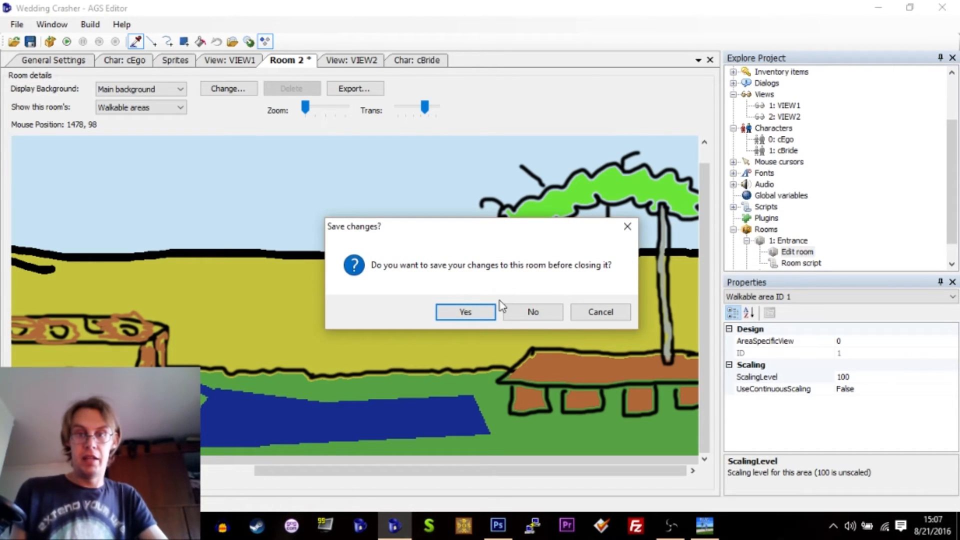
click(466, 311)
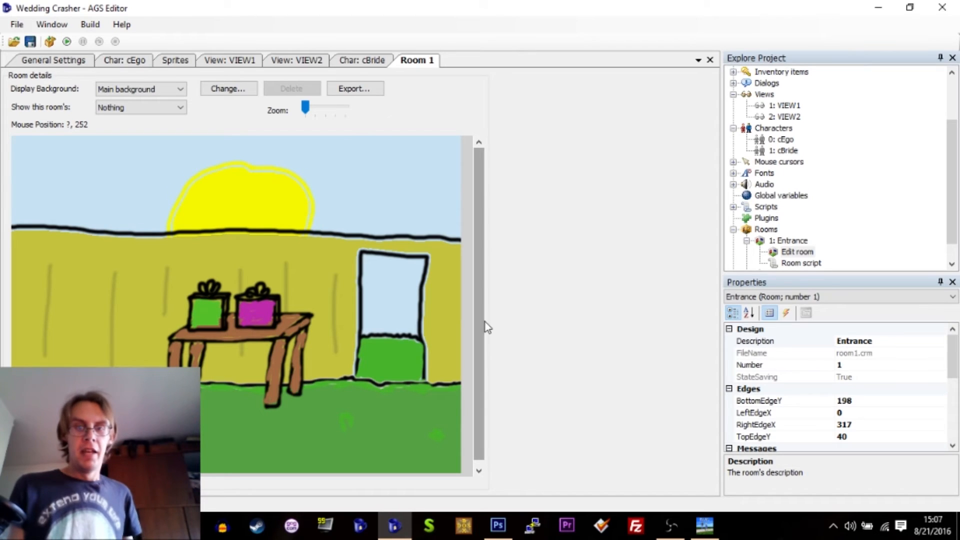
scroll(484, 325, down, 1)
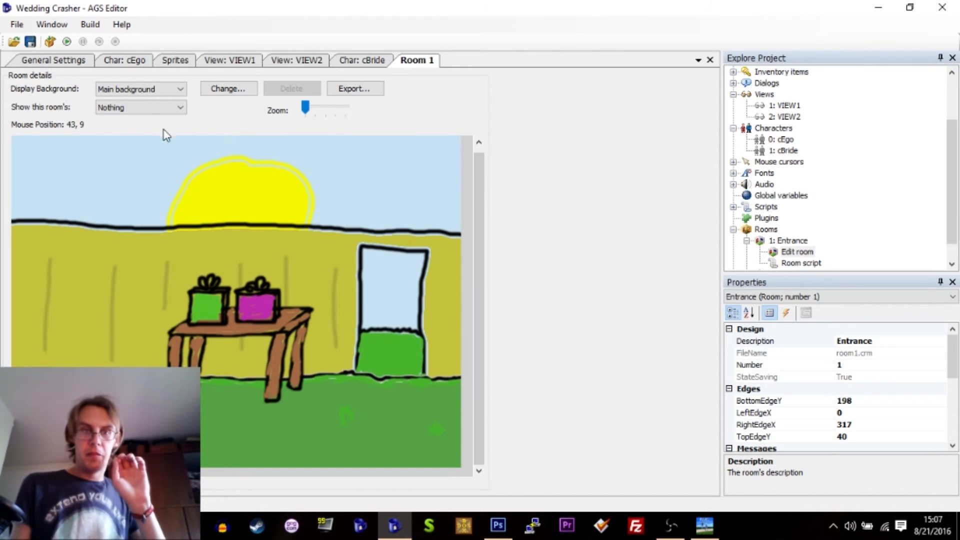
click(141, 110)
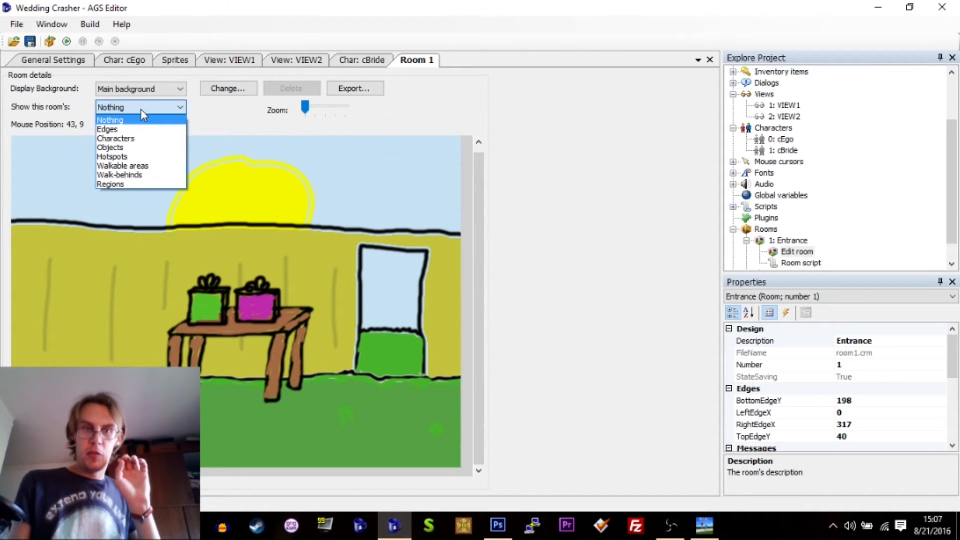
click(481, 110)
click(498, 526)
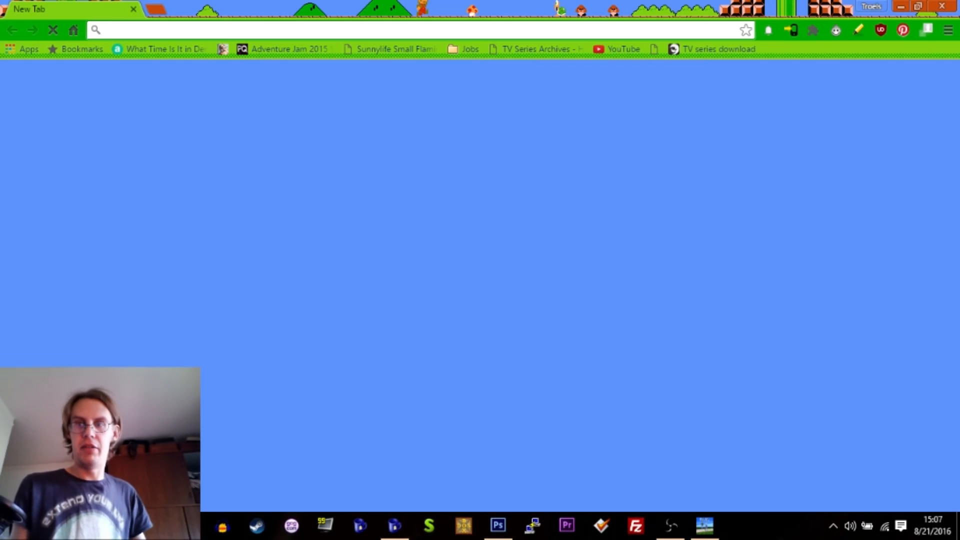
click(497, 528)
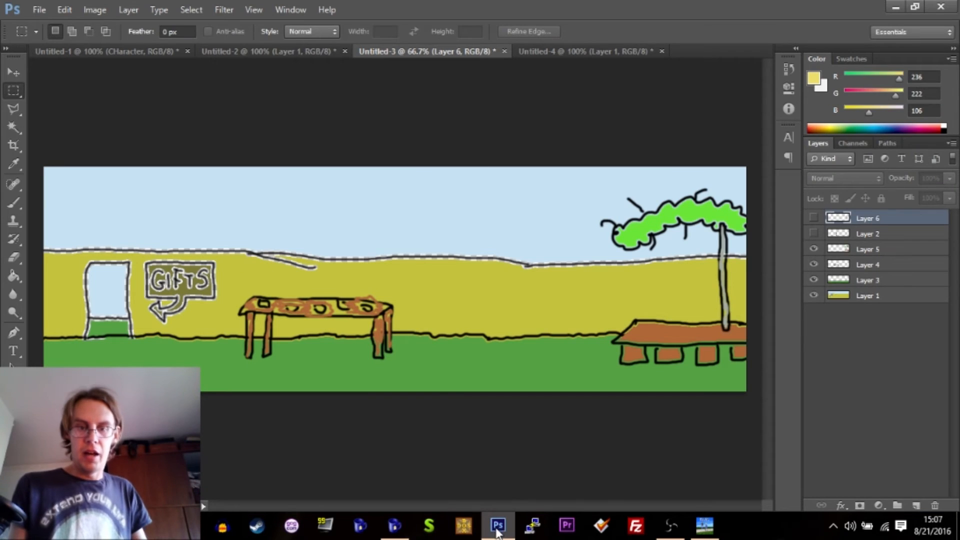
click(395, 525)
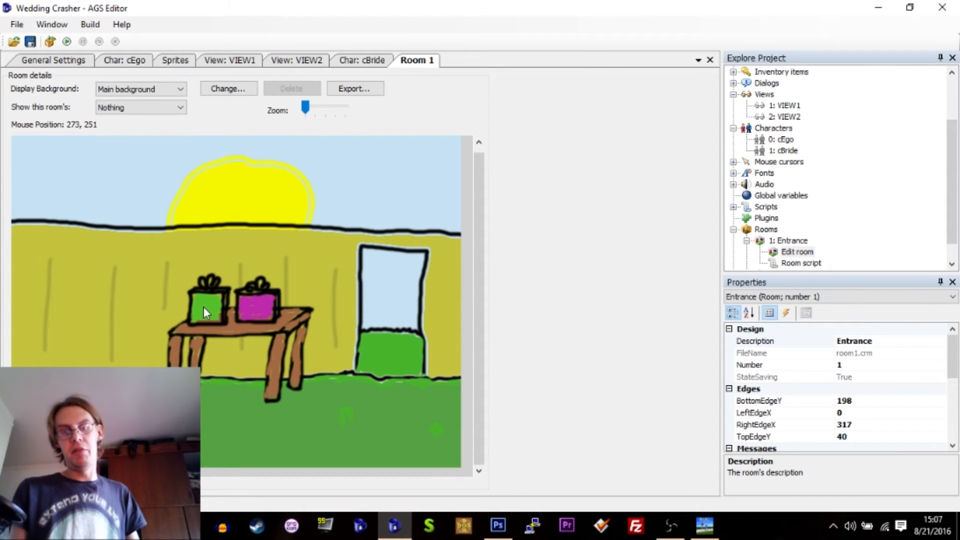
- Test-run the game, walk the player character over to the gift table and cycle the cursor to the interact hand
key(F5)
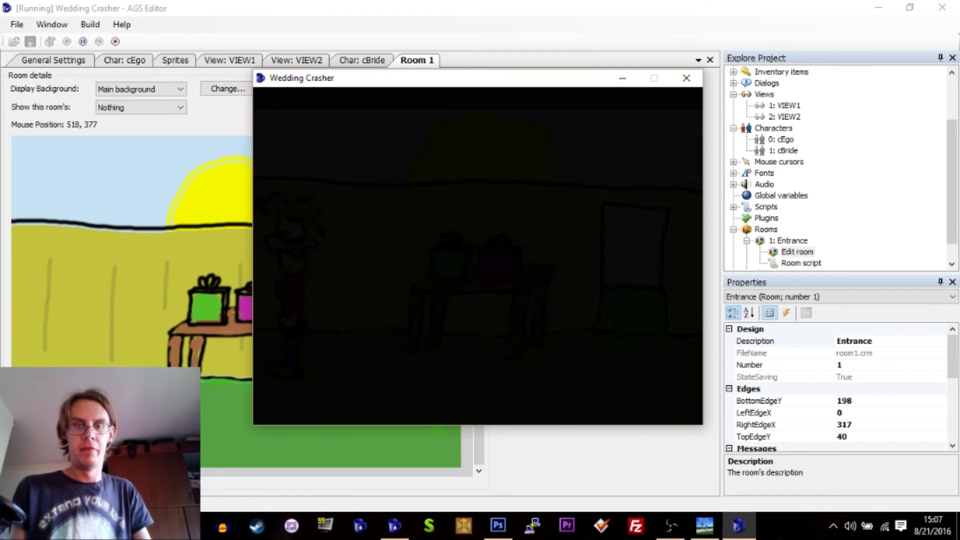
click(387, 361)
right_click(446, 260)
right_click(445, 261)
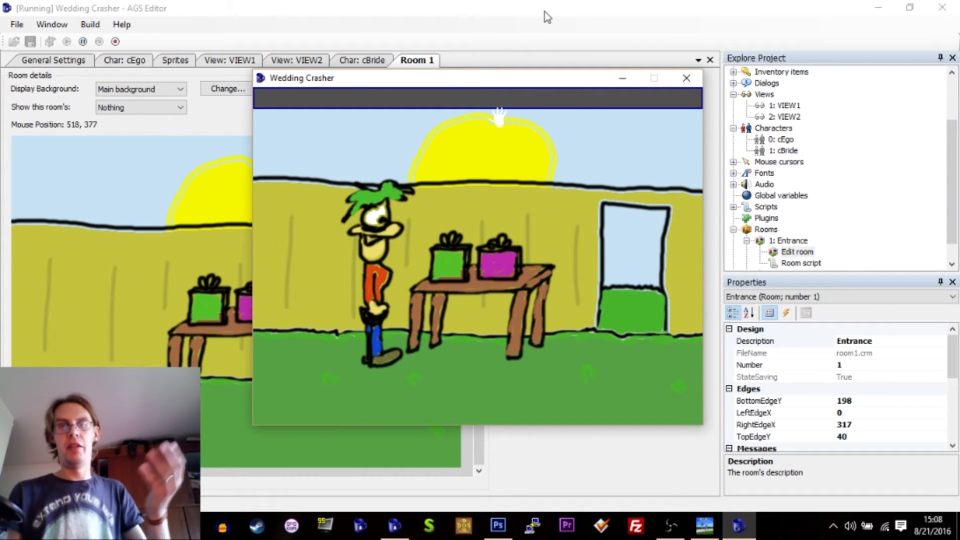
- View the inventory window in the test game, dismiss it and quit the test run
click(465, 116)
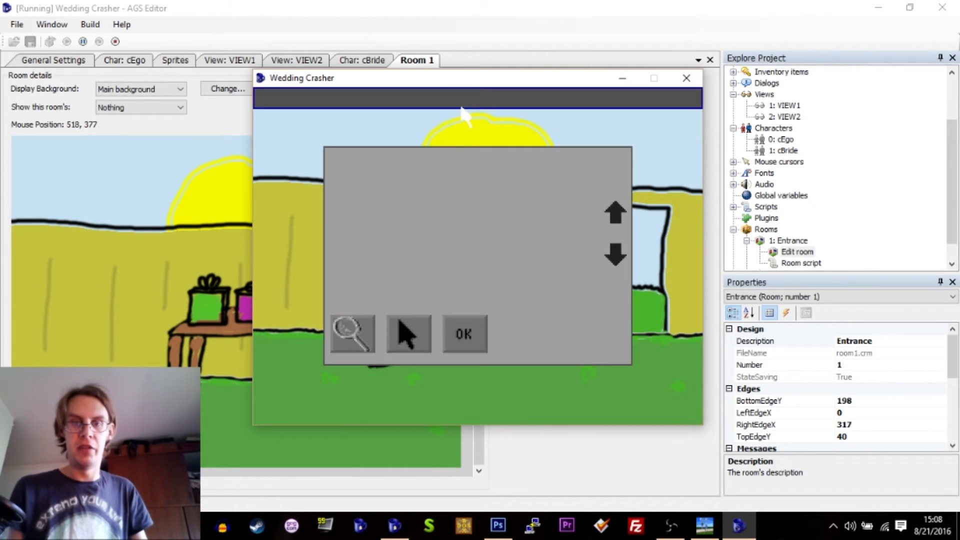
click(465, 346)
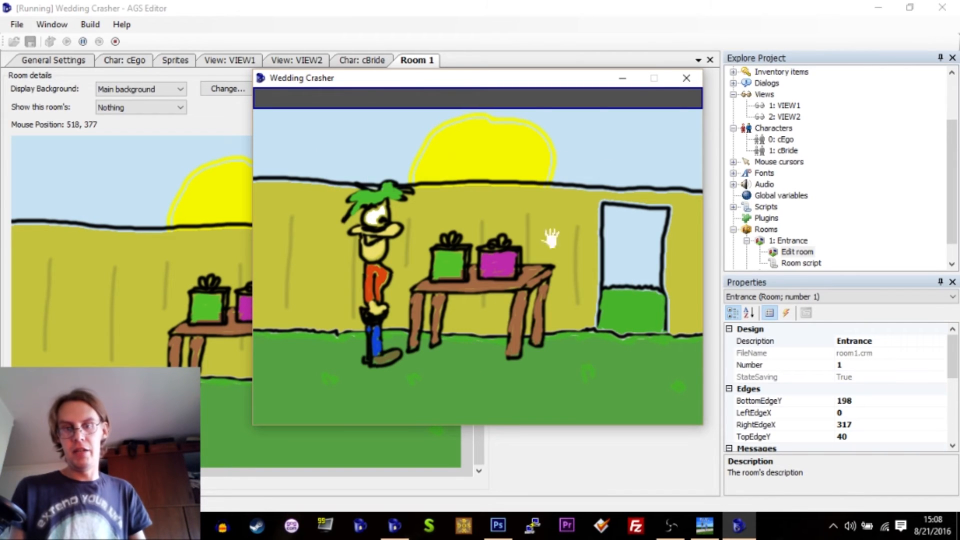
click(686, 78)
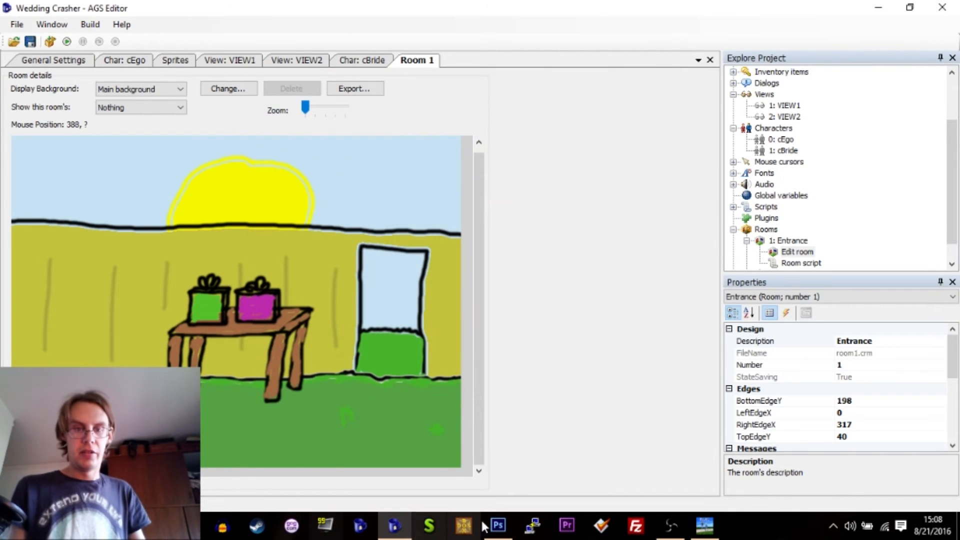
- Switch to Photoshop and create a new transparent document 50 pixels wide and 50 pixels high
click(497, 526)
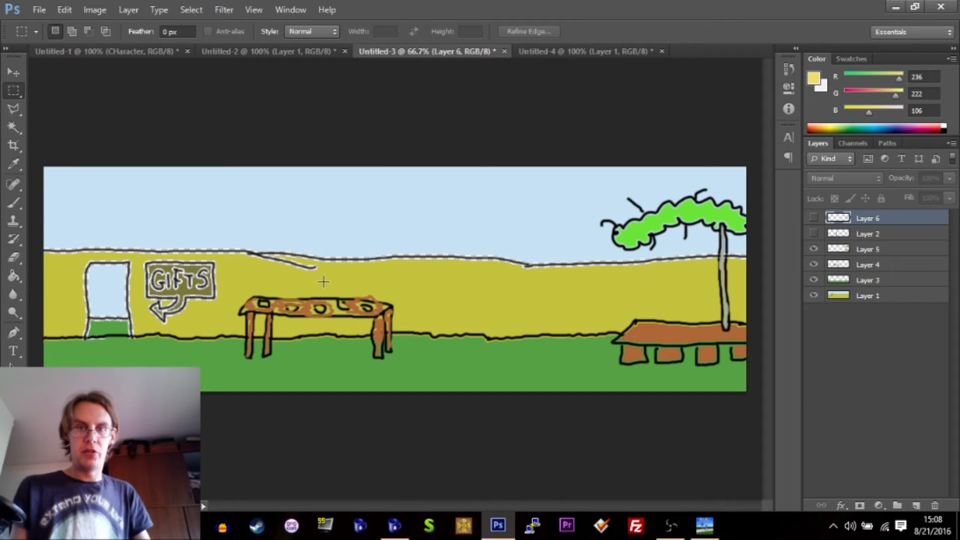
key(ctrl+shift+n)
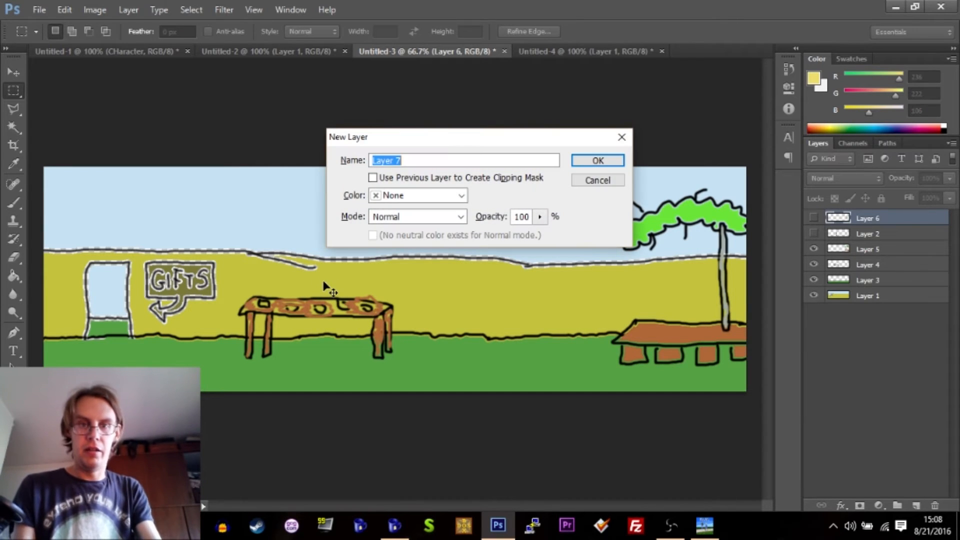
key(Escape)
key(ctrl+n)
key(Tab)
text(50)
key(Tab)
key(Tab)
text(50)
key(Return)
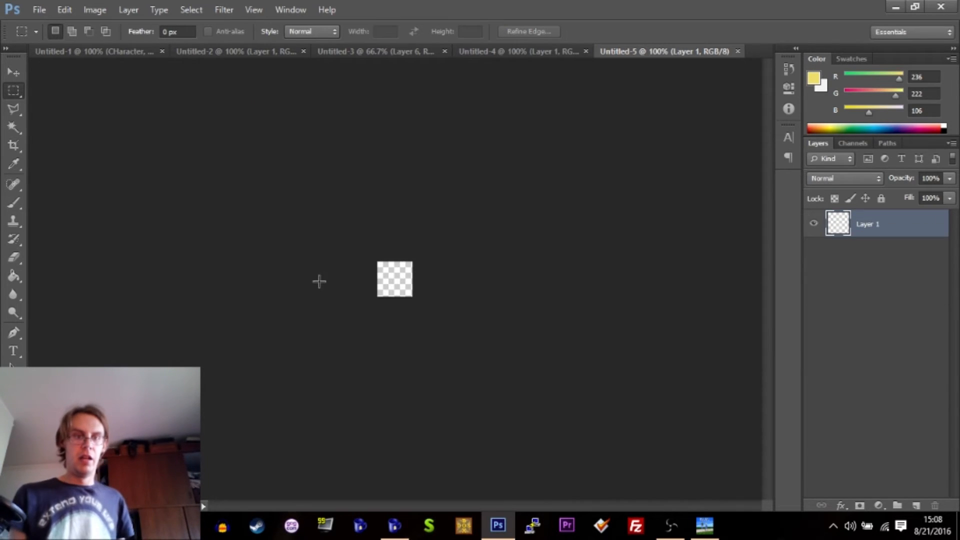
- Set the foreground colour to black (000000) and draw a plunger outline with a tilted handle and wide cup using the Brush tool
click(10, 454)
drag(353, 438, 254, 476)
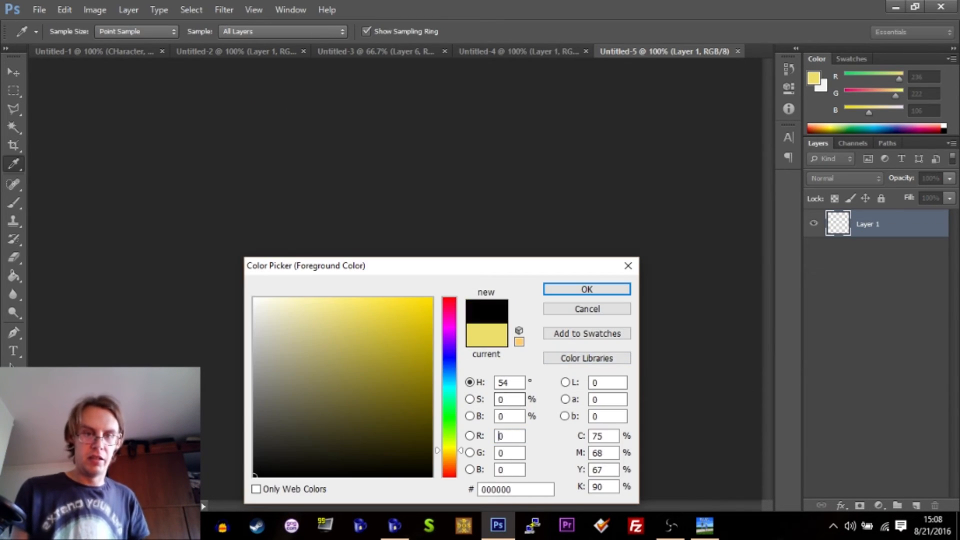
click(585, 290)
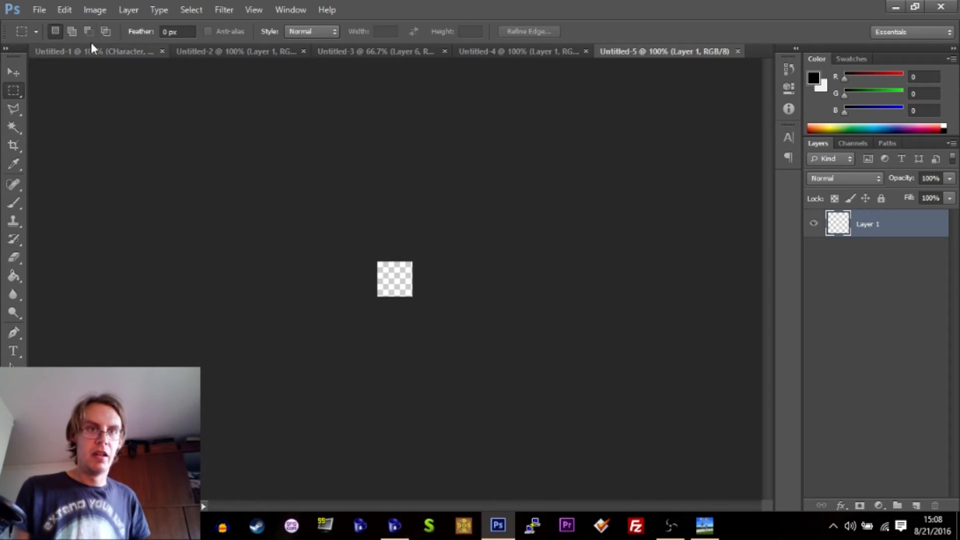
key(b)
key(ctrl+plus)
key(ctrl+plus)
key(ctrl+plus)
click(71, 32)
mouse_move(414, 220)
mouse_down()
mouse_move(393, 300)
mouse_move(364, 340)
mouse_up()
- Fill the plunger's cup with red and its handle with brown (RGB 131, 114, 55) using the Paint Bucket
click(13, 276)
click(814, 78)
click(418, 324)
click(585, 290)
click(410, 315)
click(407, 273)
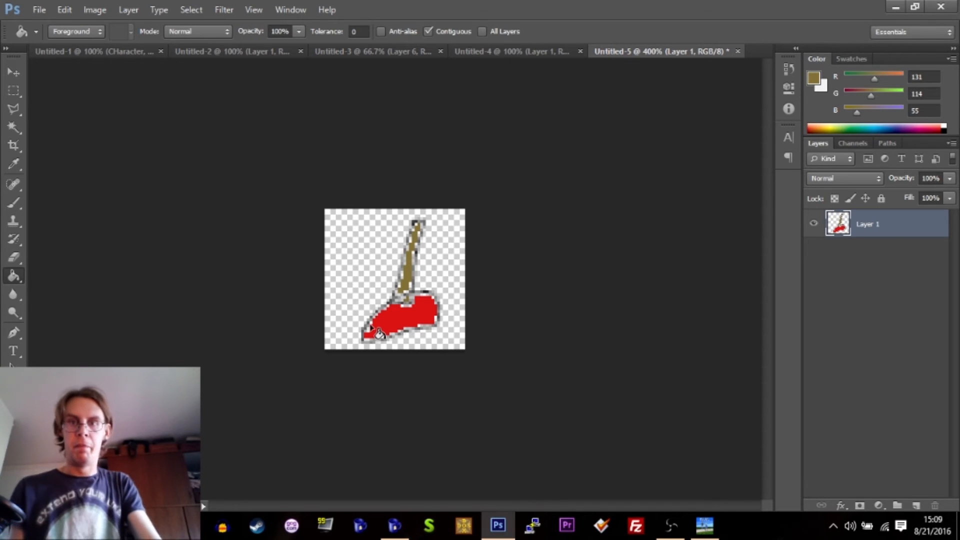
- Start saving the drawing as a PNG and create a new folder named Inventory inside the weddingcrasher folder
key(ctrl+shift+s)
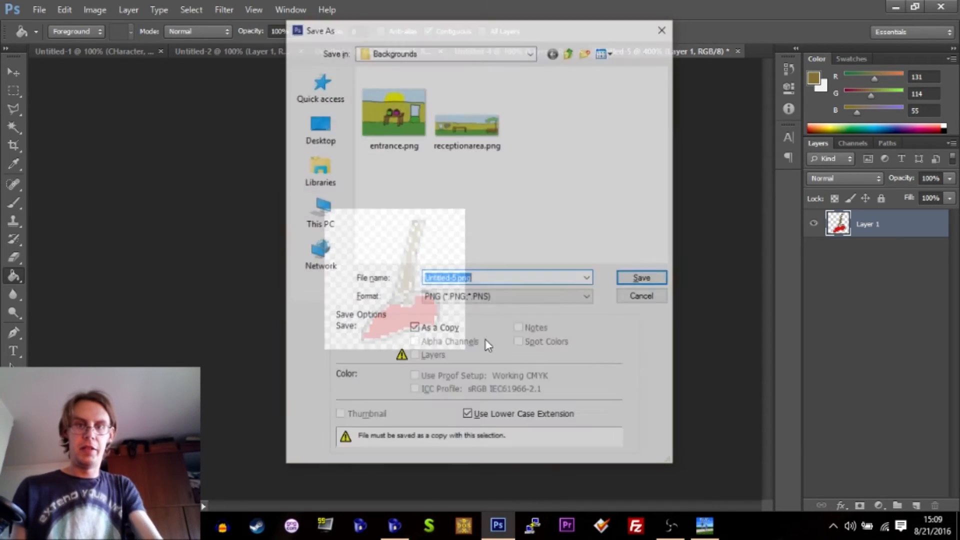
click(570, 52)
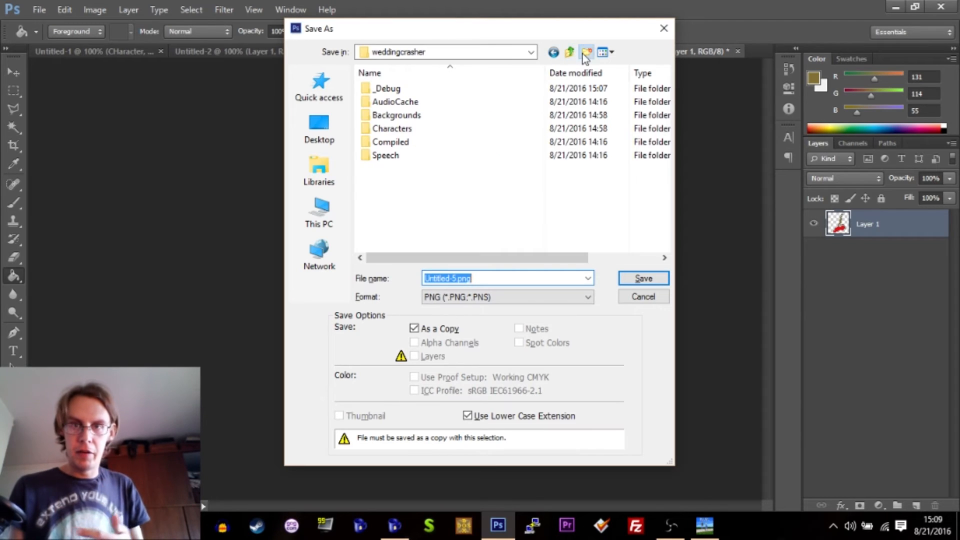
click(586, 52)
text(Inventory)
key(Return)
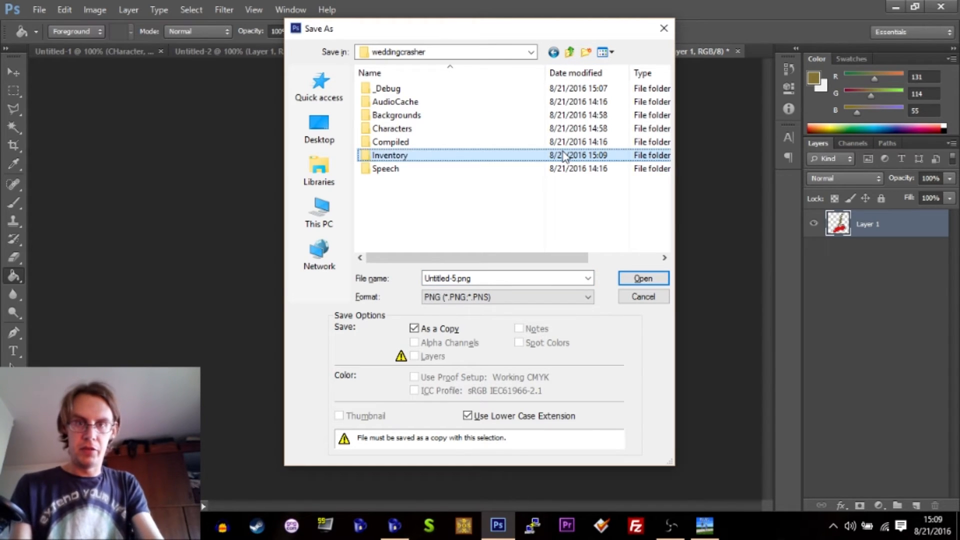
- Save the drawing as plunger.png in the Inventory folder with smallest compression and no interlacing
double_click(563, 155)
click(512, 278)
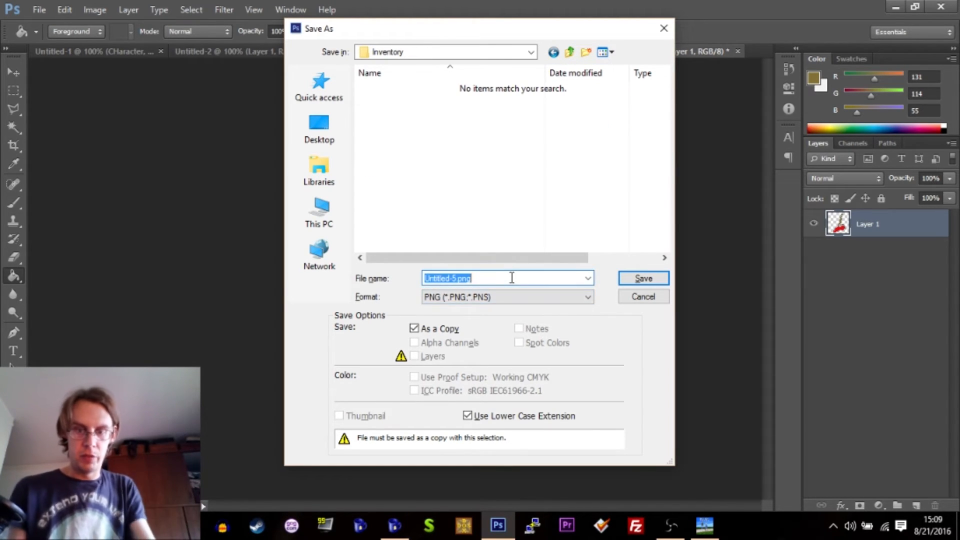
text(plunger)
key(Return)
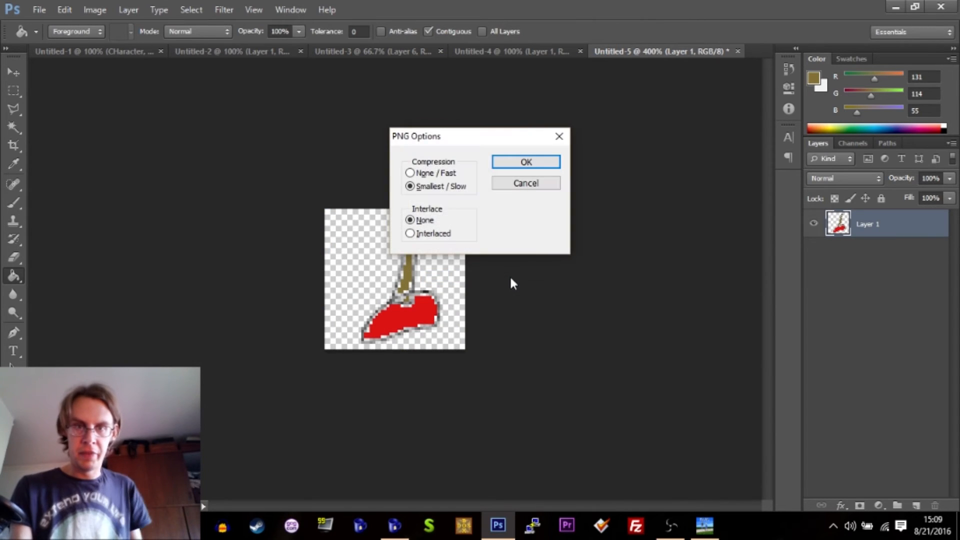
key(Return)
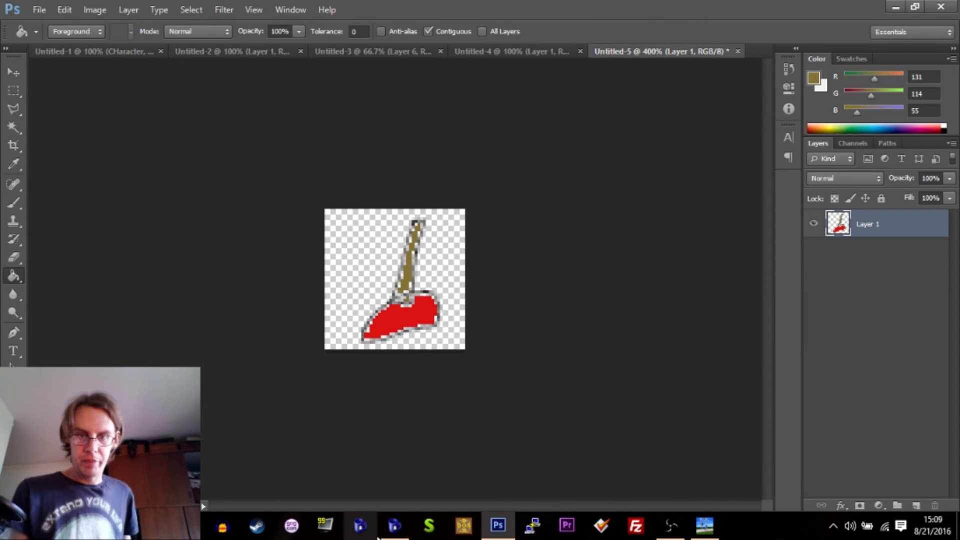
- Switch to AGS Editor, import plunger.png from the Inventory folder into the Elsa sprite folder and select the imported sprite
click(399, 533)
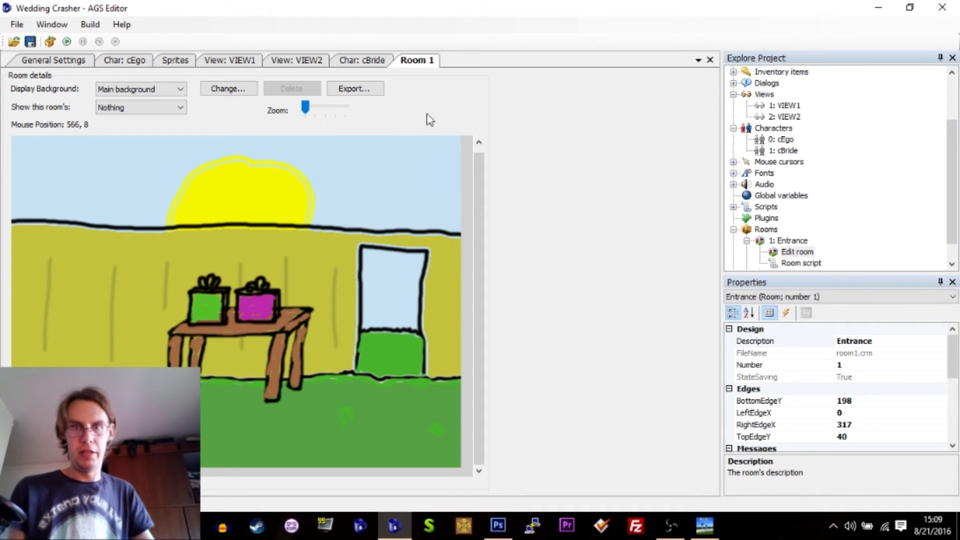
click(176, 61)
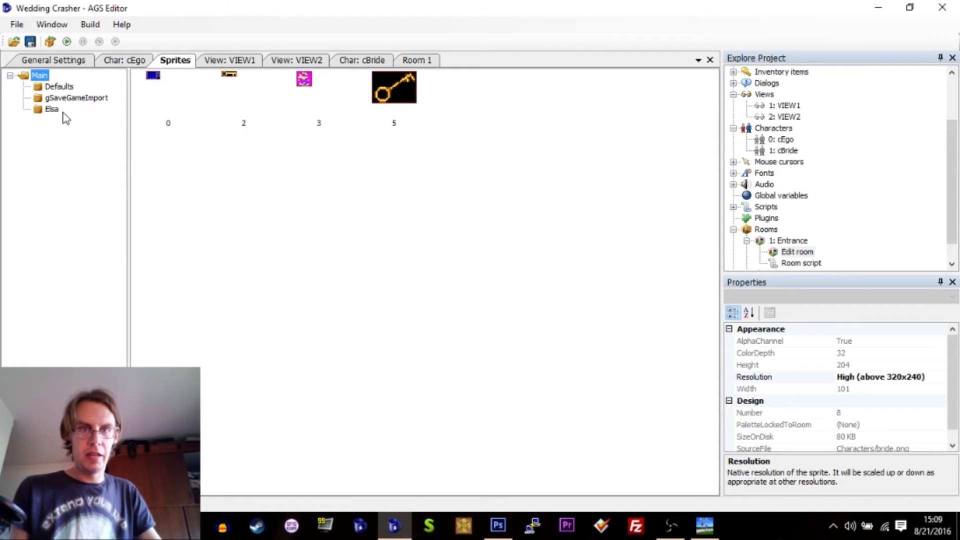
click(55, 99)
click(50, 110)
right_click(347, 193)
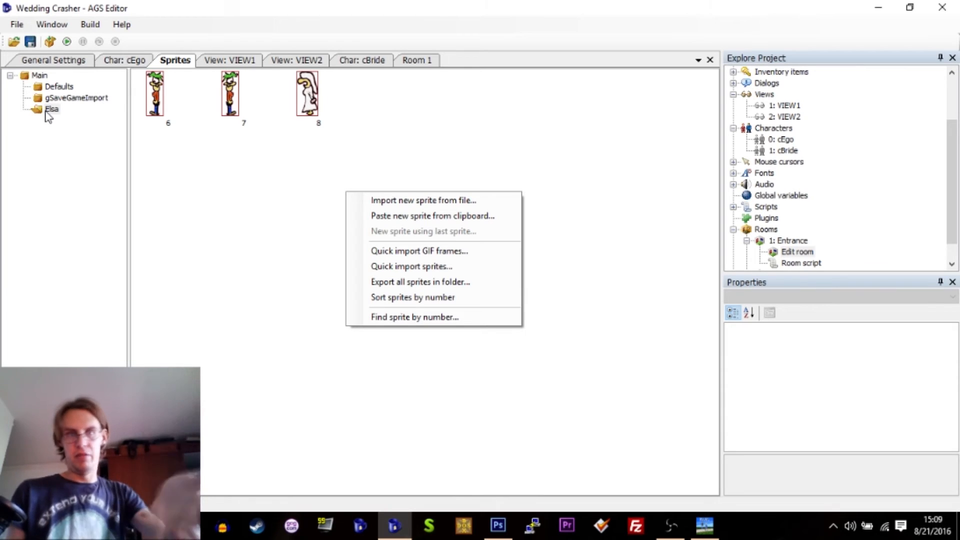
click(404, 266)
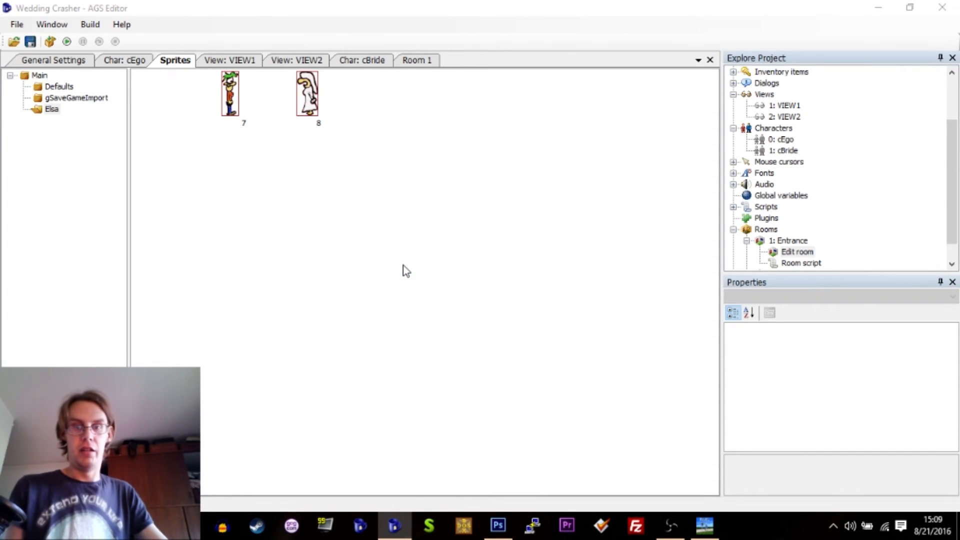
click(148, 50)
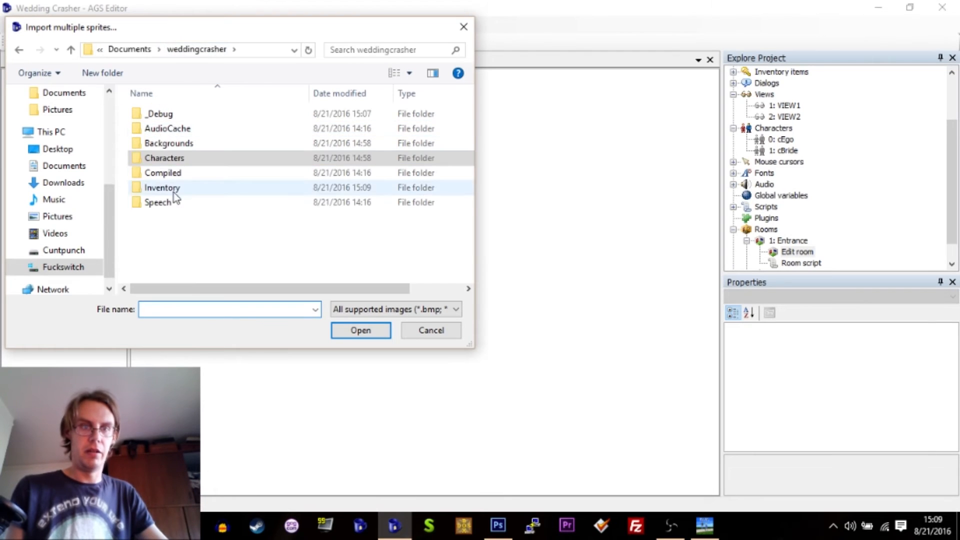
double_click(170, 189)
double_click(172, 147)
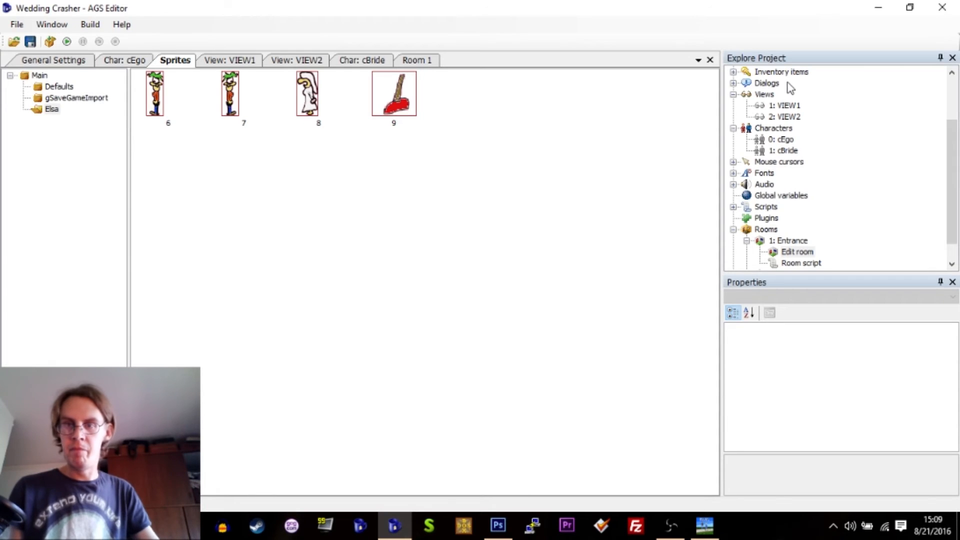
click(397, 110)
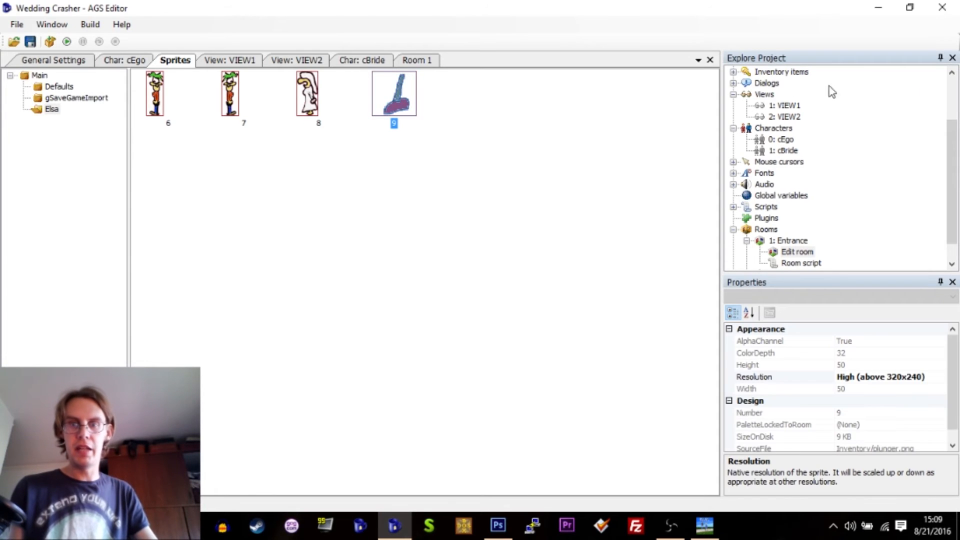
- Create a new inventory item alongside the existing iKey and iPoster items
scroll(764, 140, up, 2)
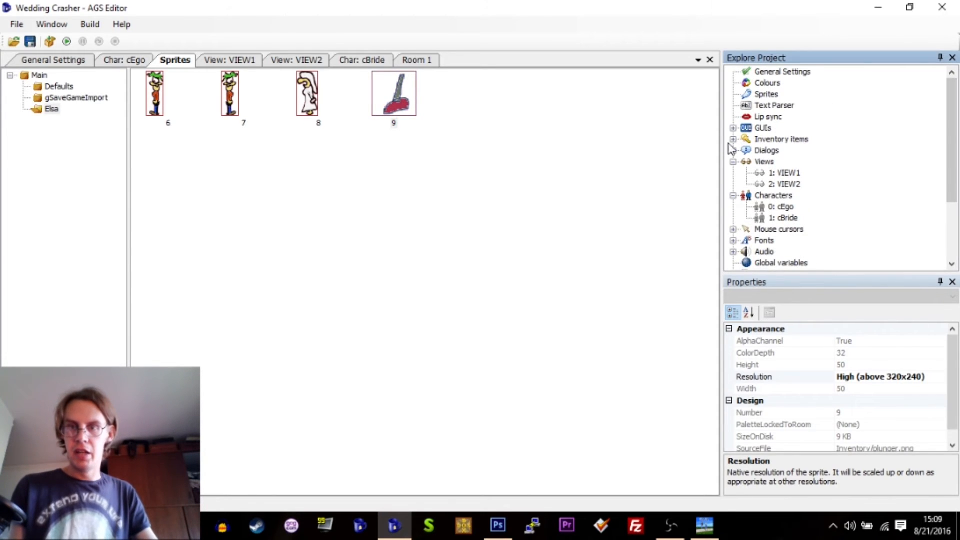
double_click(783, 140)
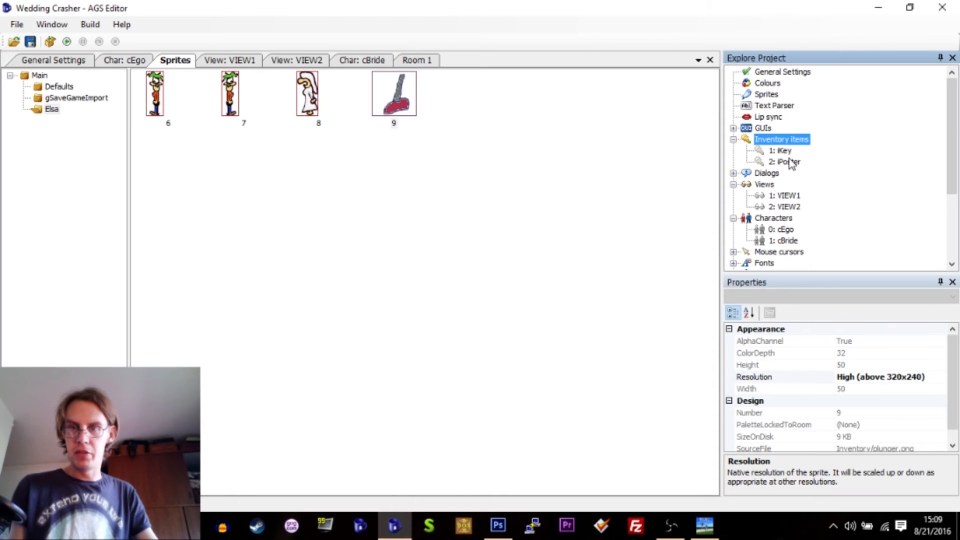
click(784, 150)
click(787, 162)
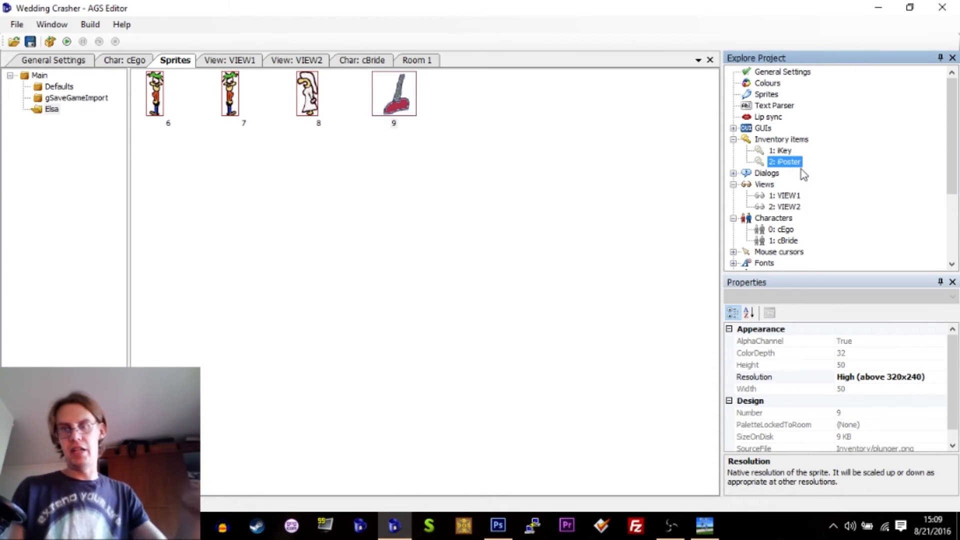
click(778, 140)
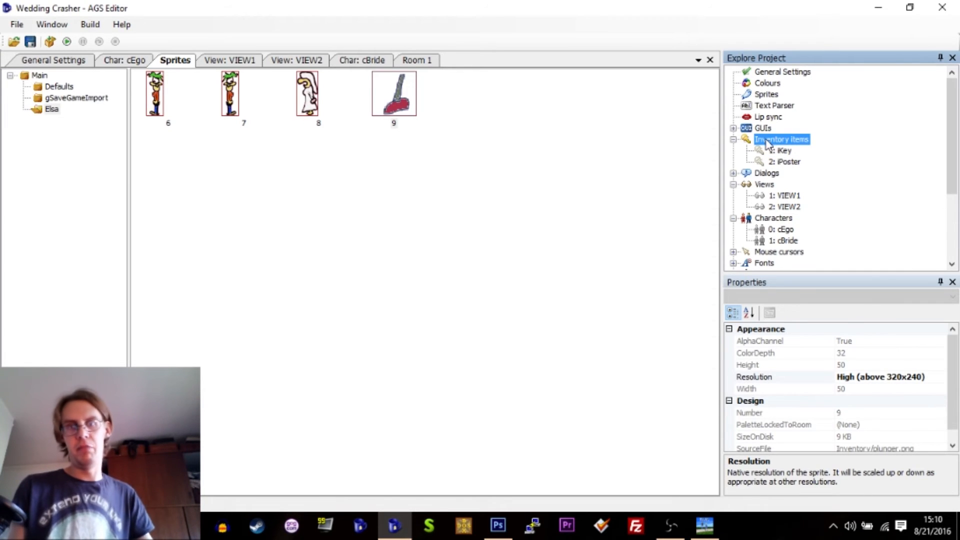
right_click(774, 142)
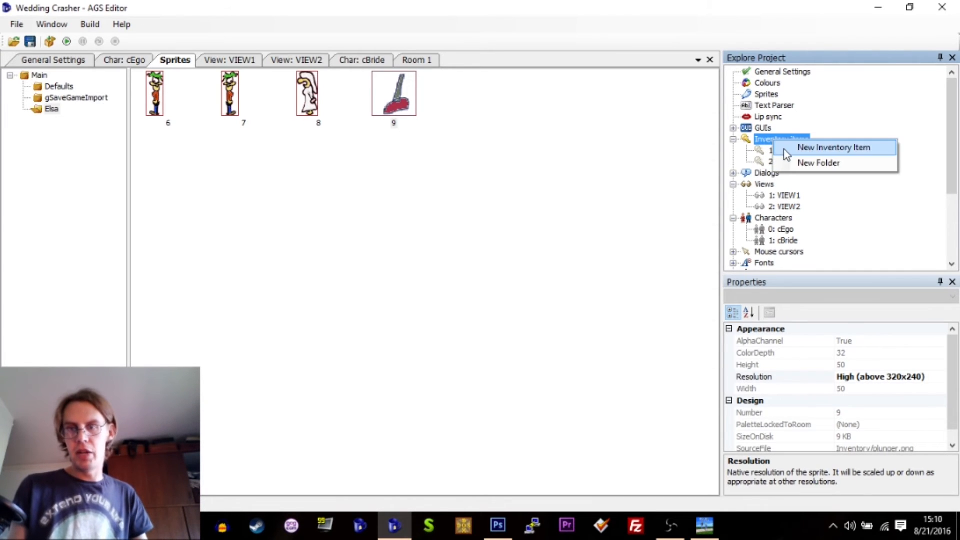
click(787, 149)
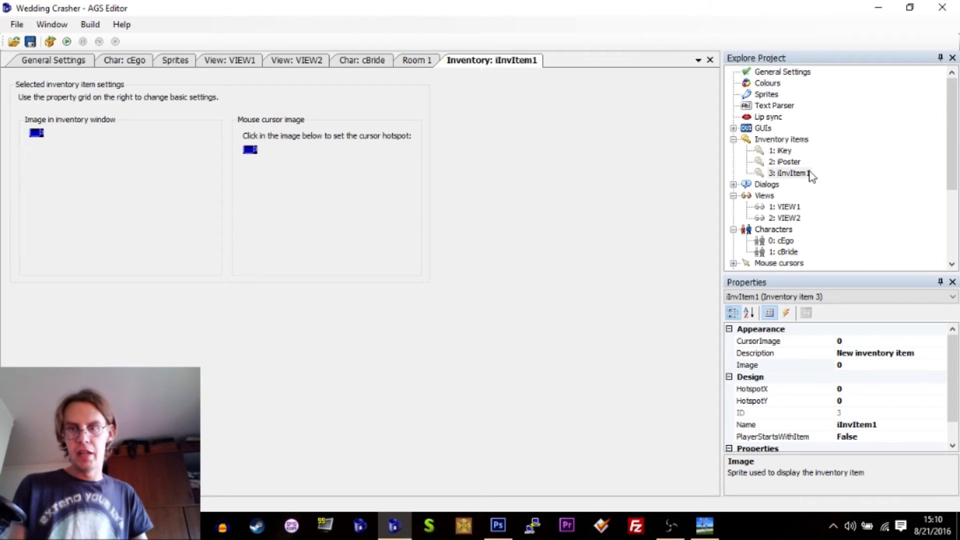
- Set the new inventory item's description to Plunger
click(792, 173)
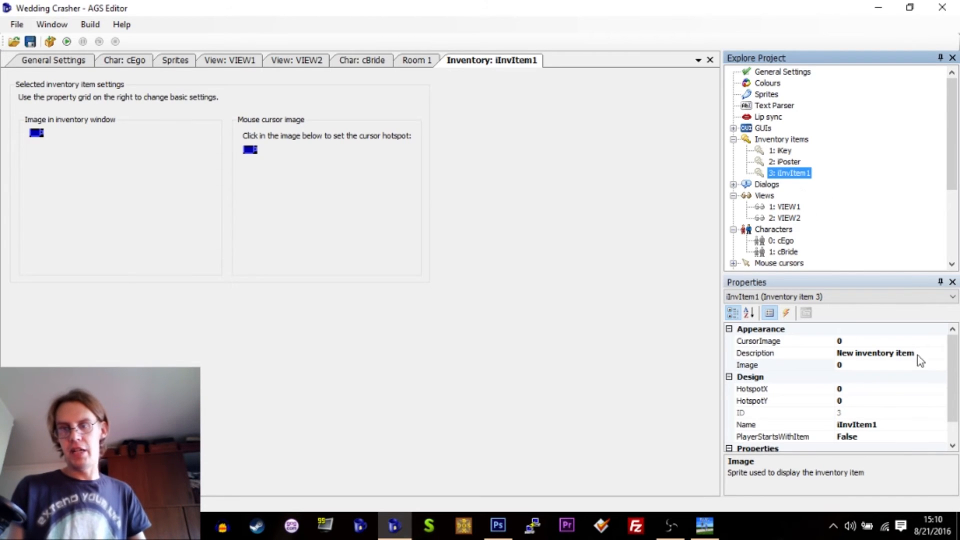
click(900, 357)
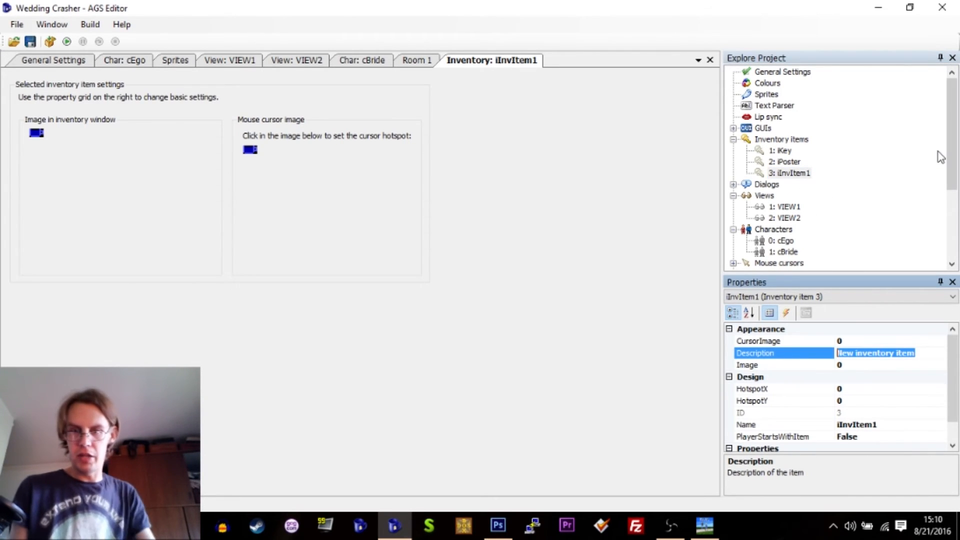
text(Plunger)
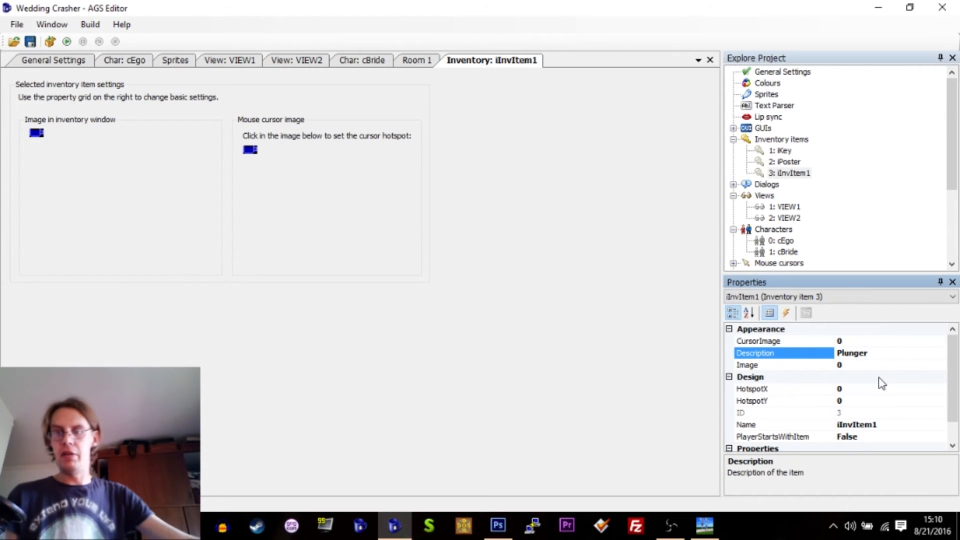
- Assign the plunger sprite, number 9 in the Elsa folder, as the item's inventory image
click(845, 365)
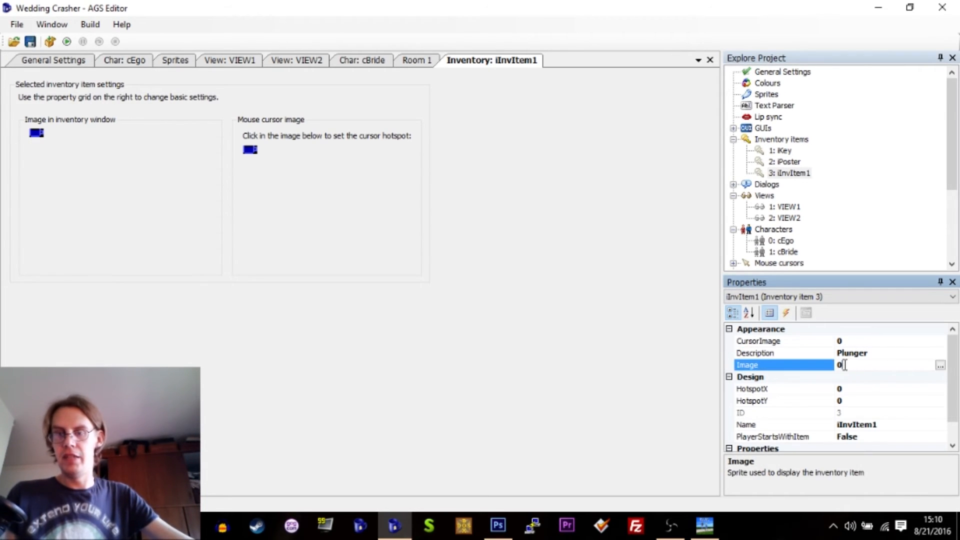
click(940, 366)
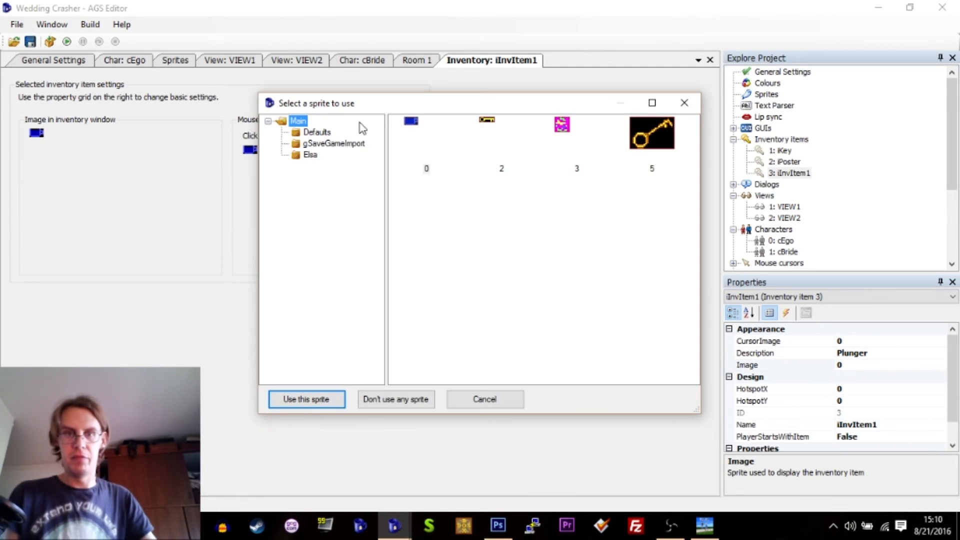
click(310, 155)
double_click(659, 148)
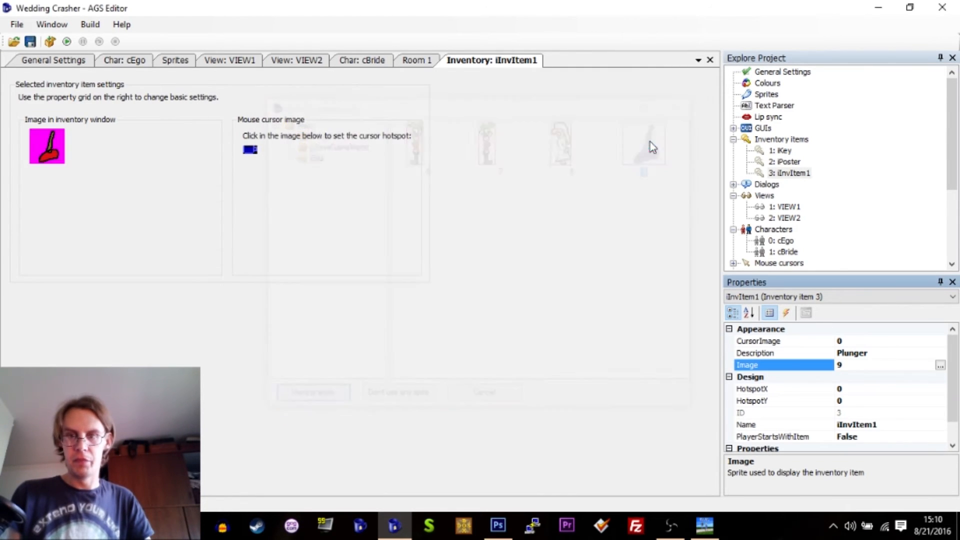
- Assign the plunger sprite, number 9 in the Elsa folder, as the item's mouse cursor image
click(870, 344)
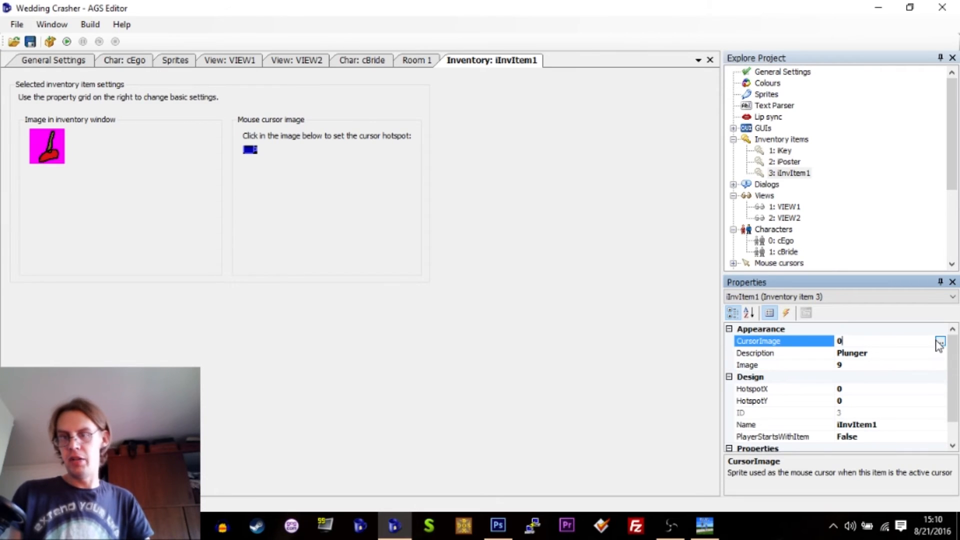
click(939, 343)
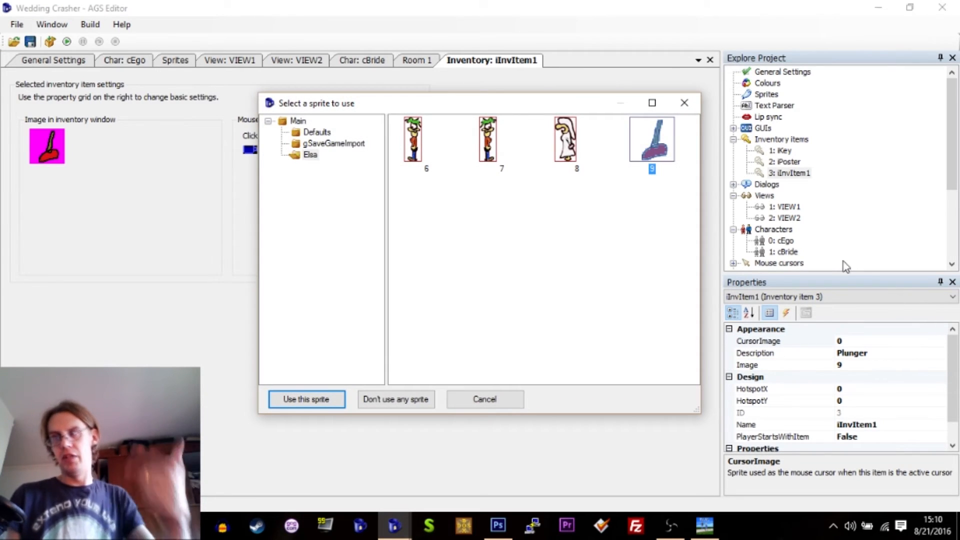
double_click(663, 157)
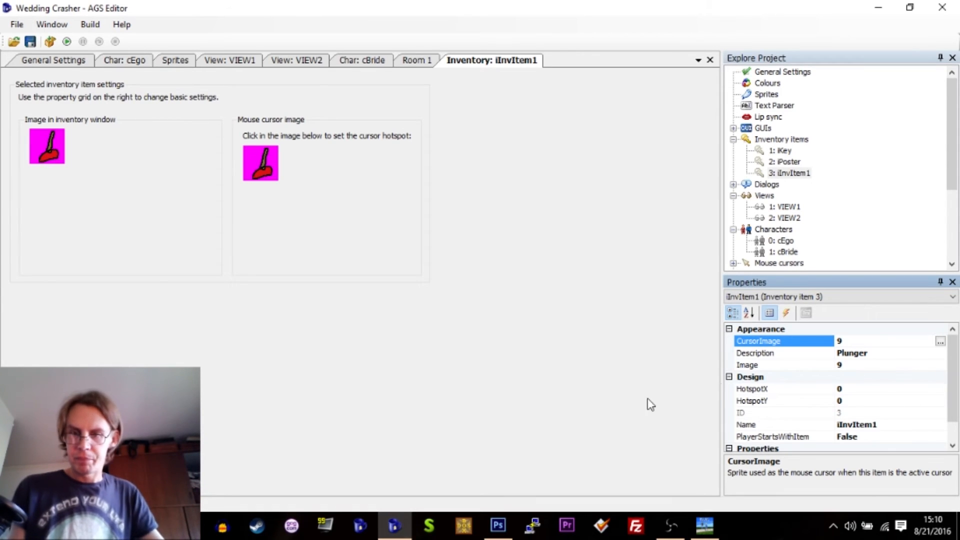
- Set the plunger inventory item's script name to iPlunger
click(864, 424)
text(iPlunger)
key(Return)
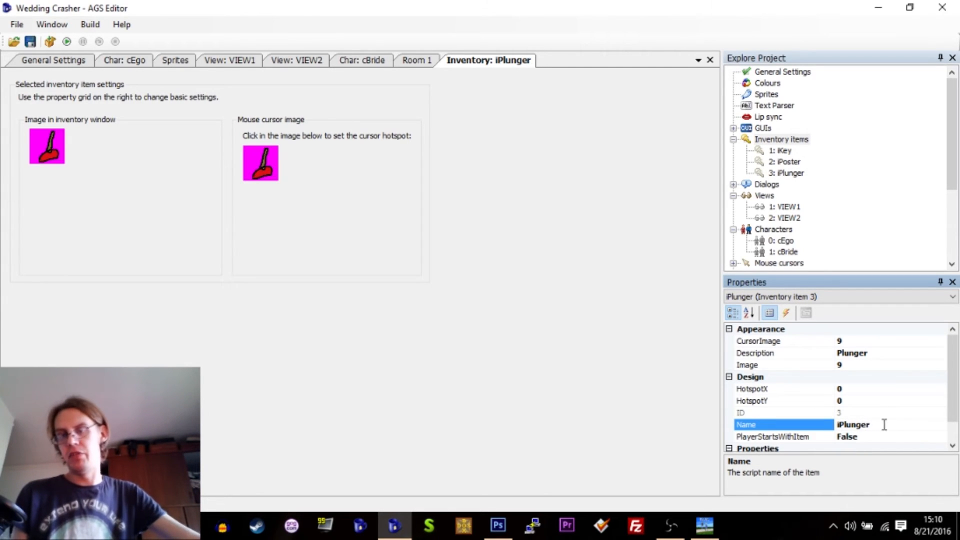
scroll(955, 378, down, 1)
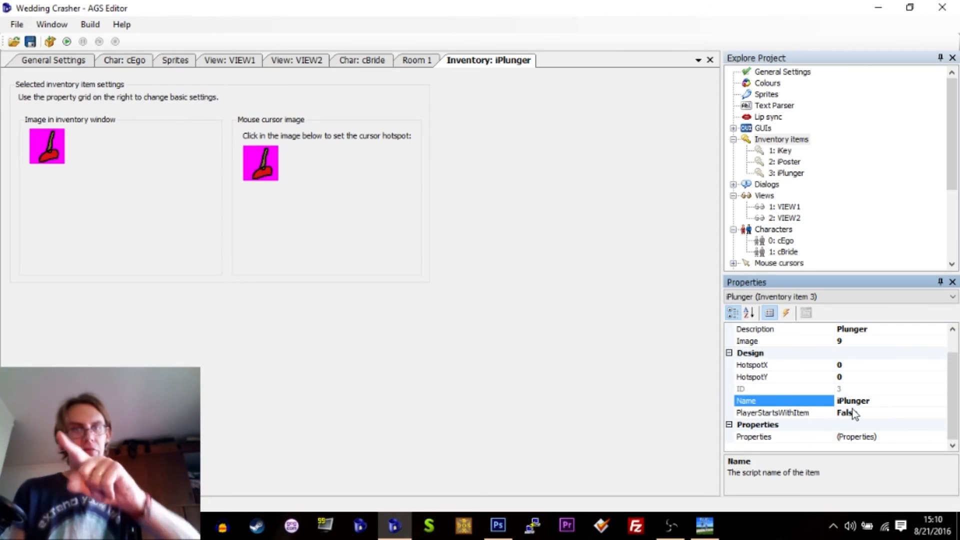
- Show the hotspots of Room 1 and draw a rectangular area for hotspot 1 over the green gift on the table
click(427, 61)
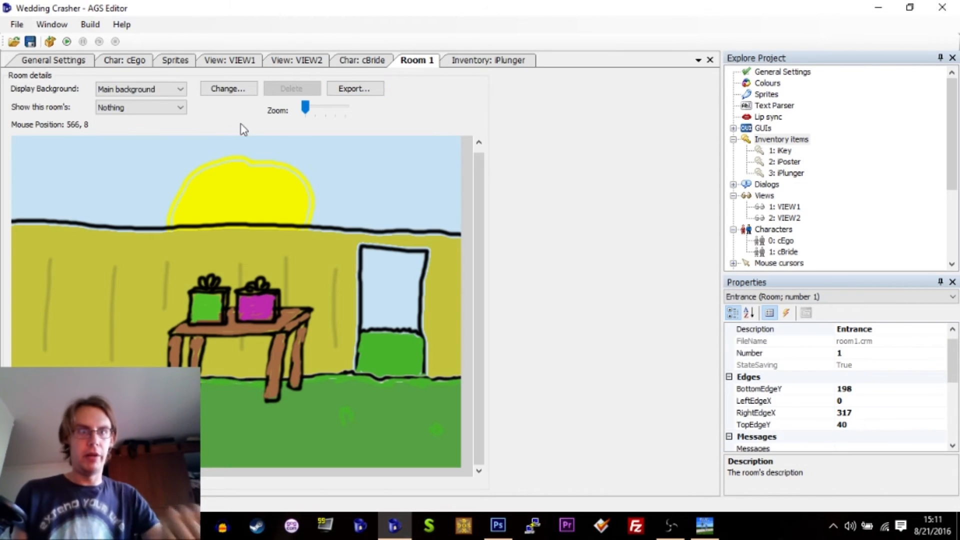
click(131, 110)
click(131, 155)
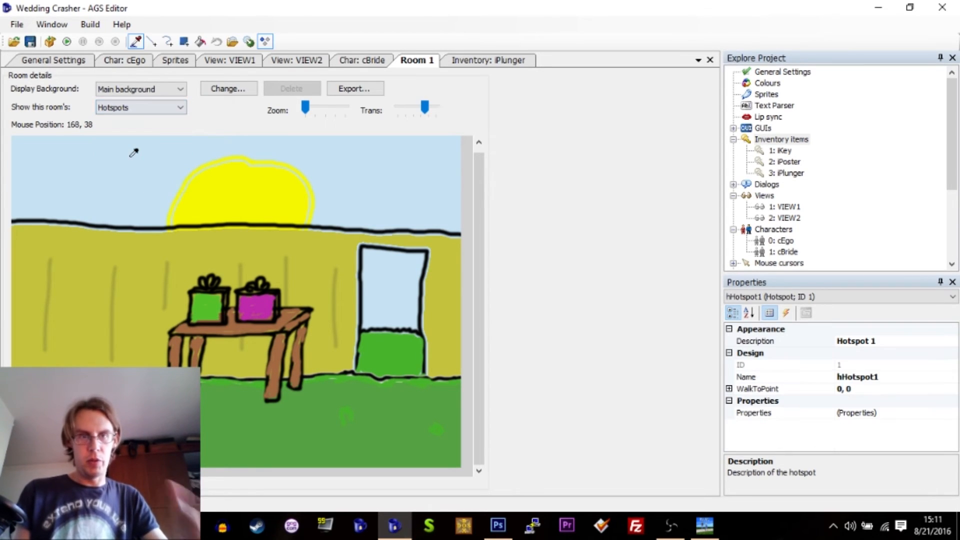
click(184, 41)
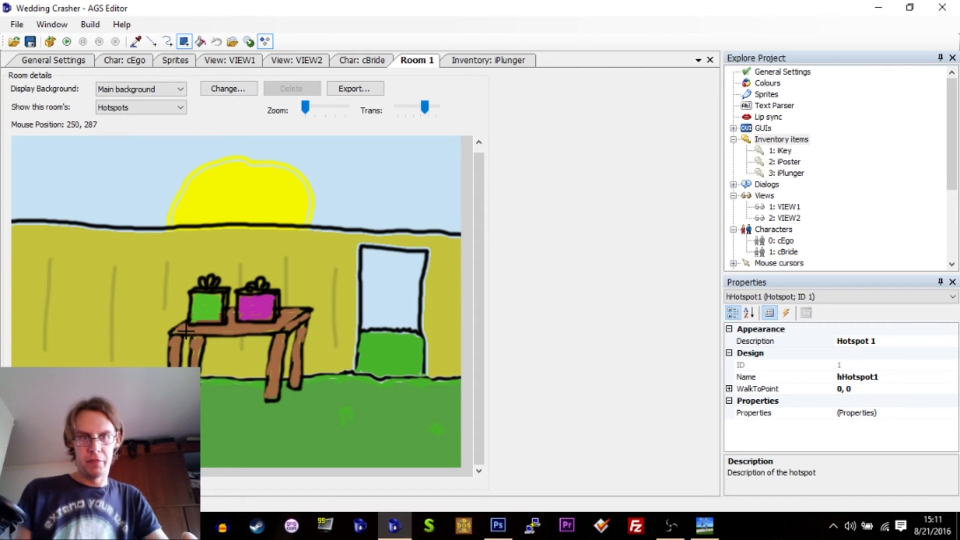
click(123, 107)
click(118, 157)
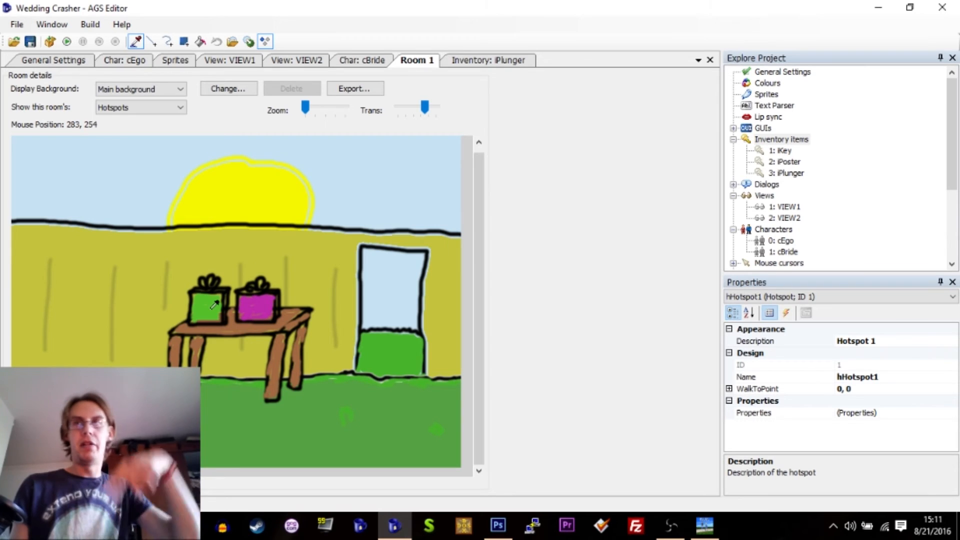
click(136, 109)
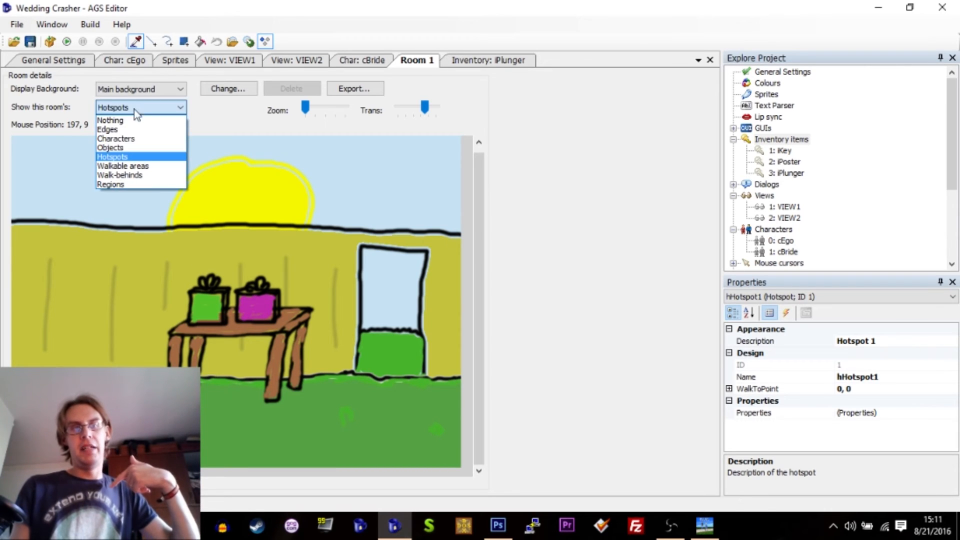
click(109, 158)
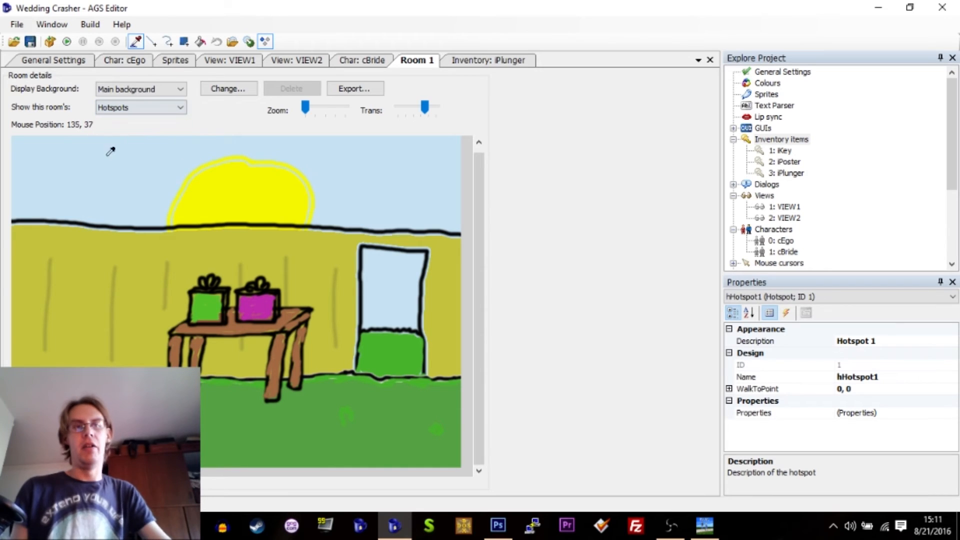
click(186, 43)
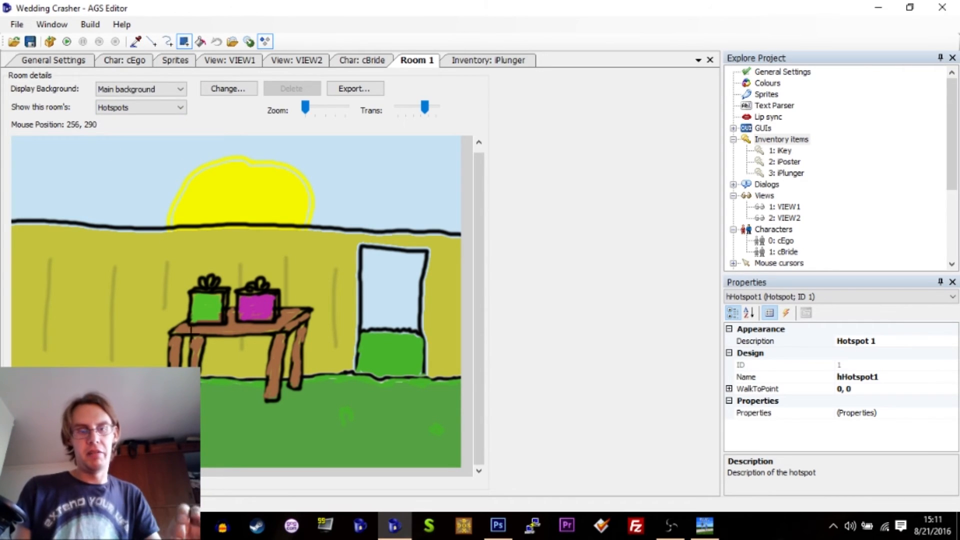
drag(184, 328, 232, 272)
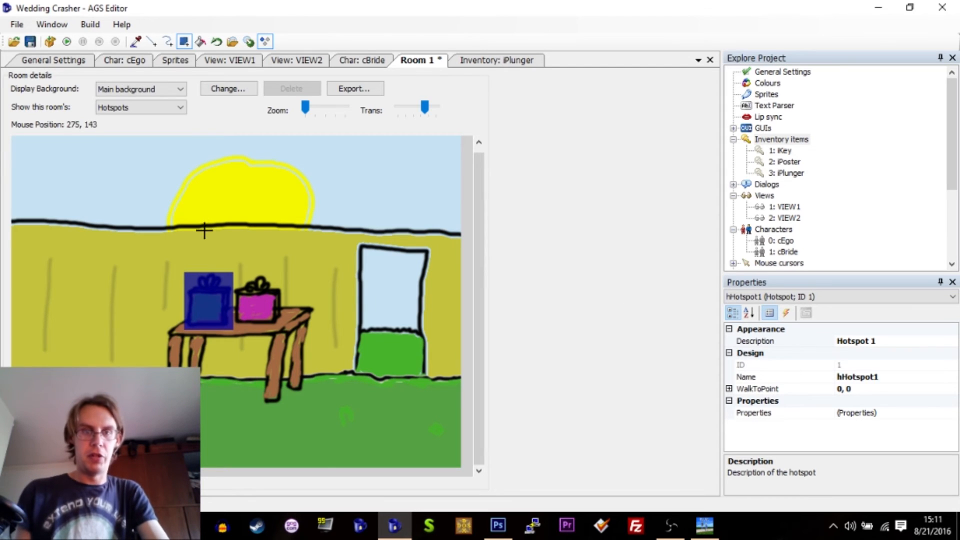
- Set the gift hotspot's description to Parcel and its script name to hParcel
click(785, 298)
click(785, 299)
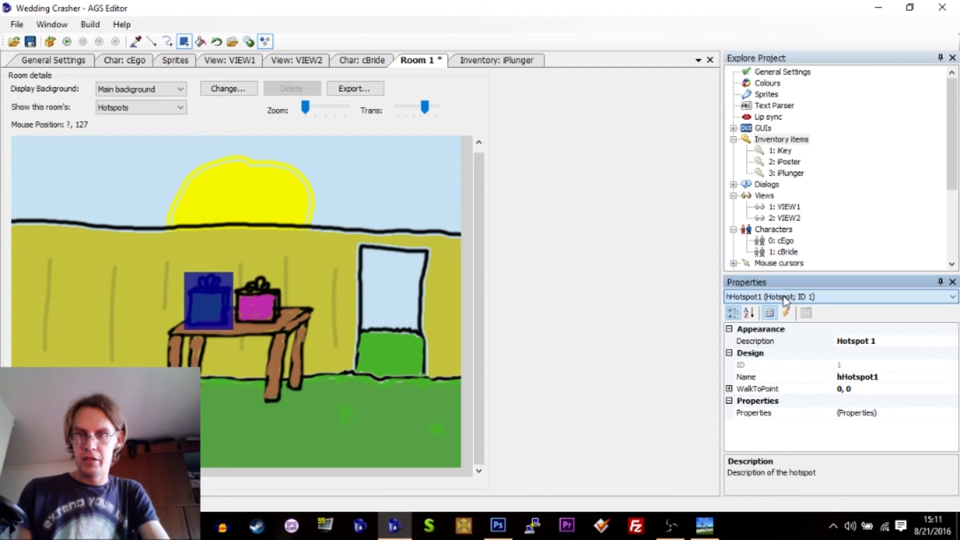
click(822, 342)
text(Parcel)
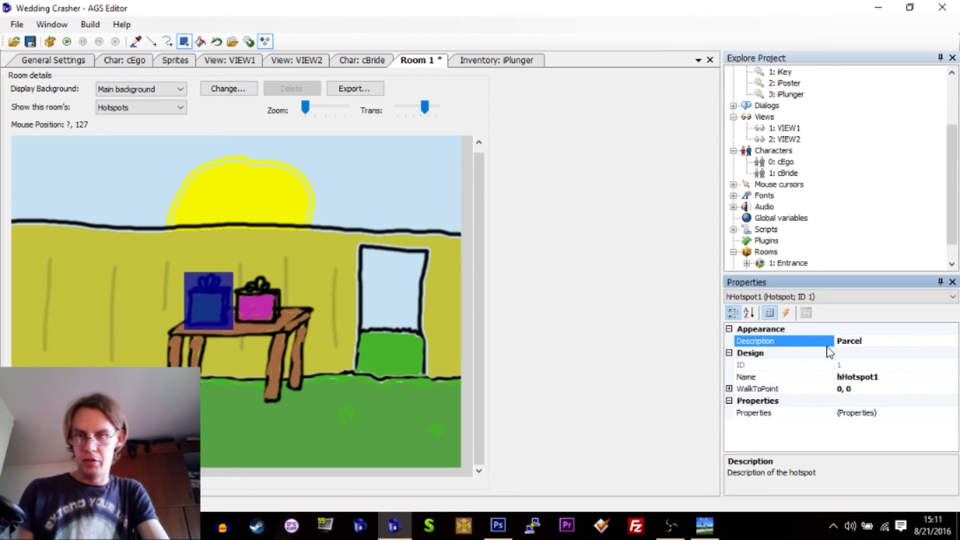
click(864, 377)
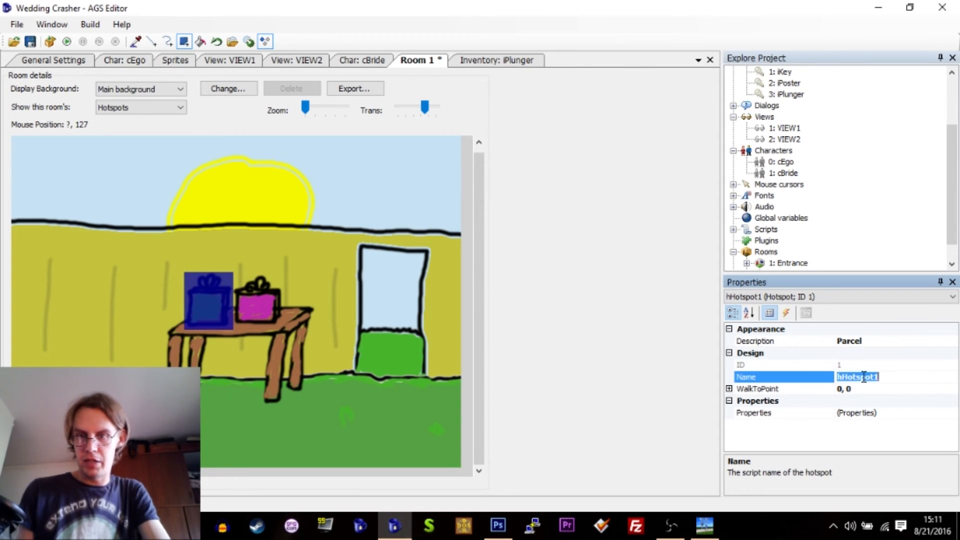
text(hP)
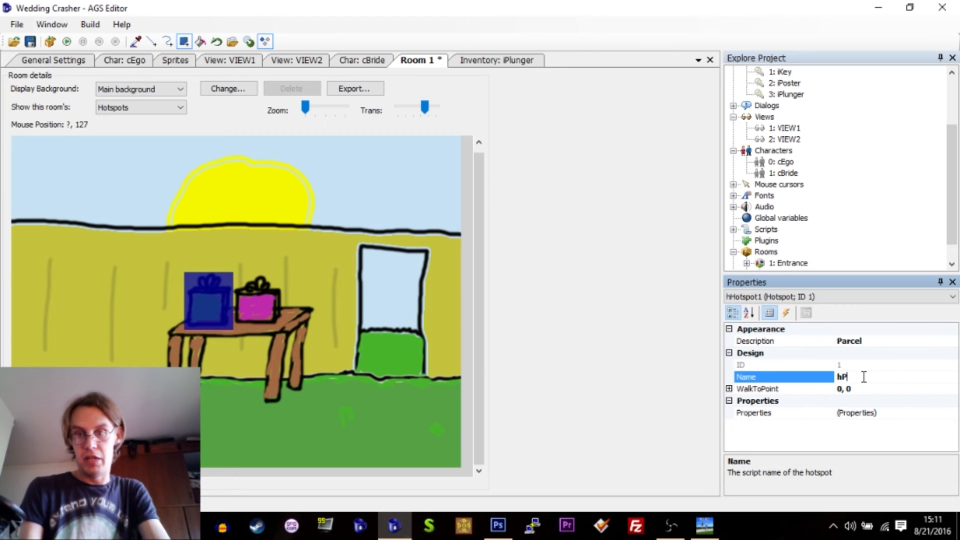
key(Return)
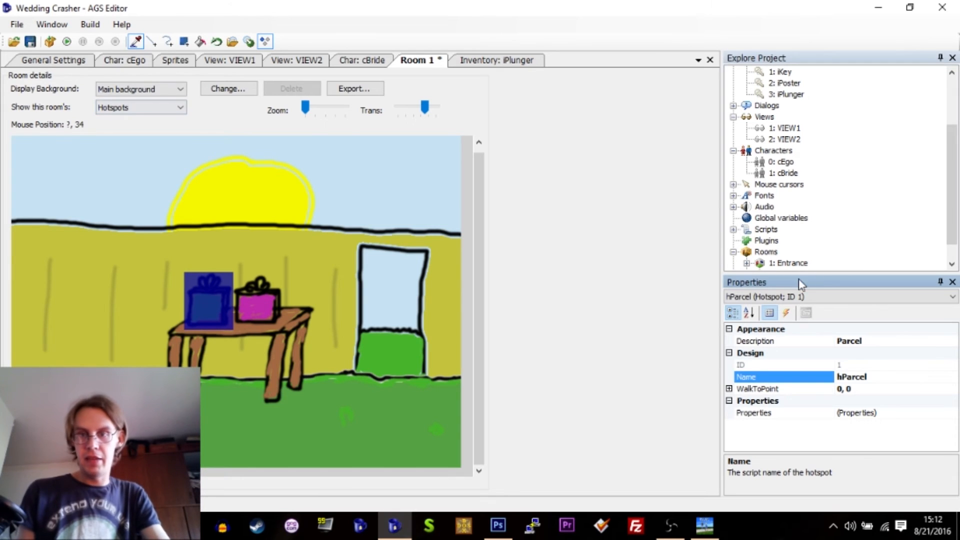
- Select hotspot 2 and draw its rectangular area over the yellow sun above the fence
click(788, 297)
click(815, 296)
click(815, 296)
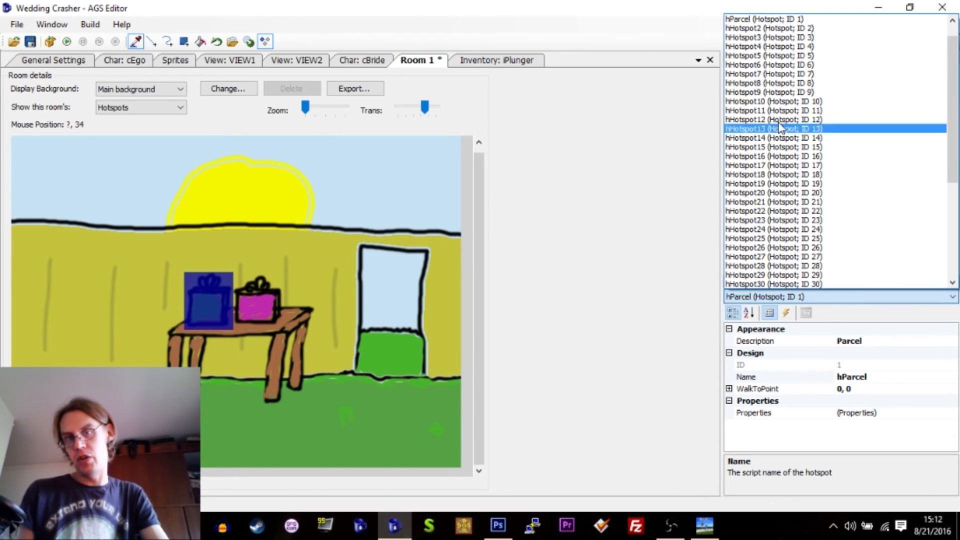
click(765, 29)
click(184, 41)
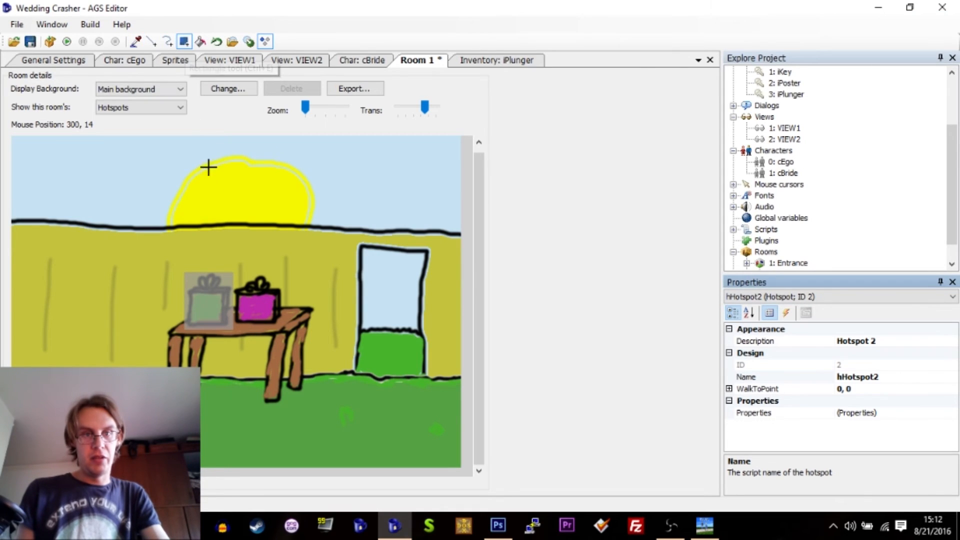
drag(167, 226, 324, 154)
- Set the second hotspot's description to Sun and its script name to hSun
click(904, 341)
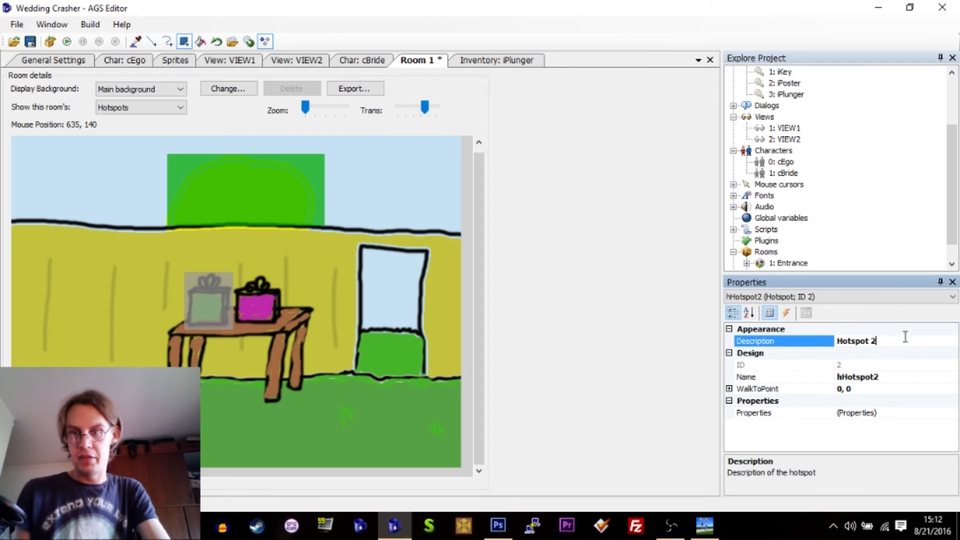
text(Sun)
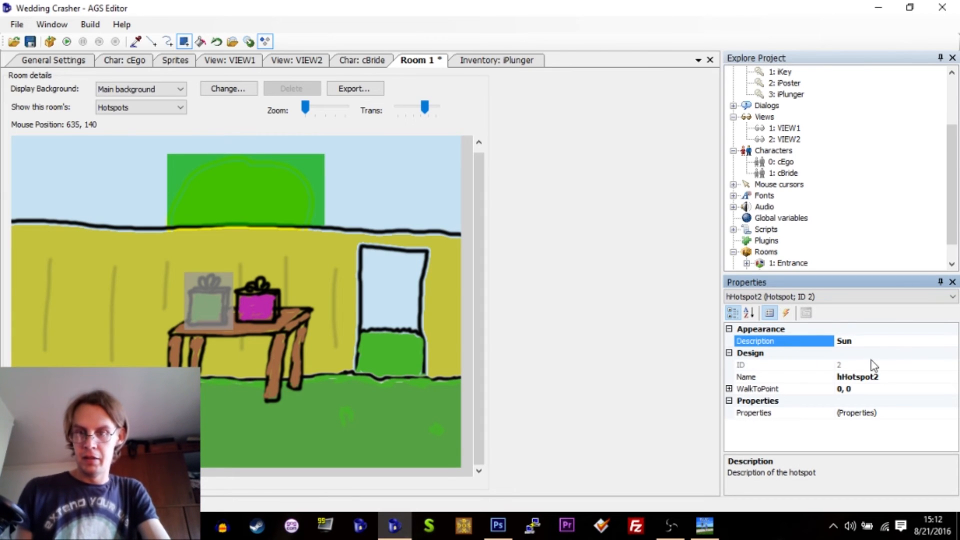
click(874, 377)
text(hSun)
key(Return)
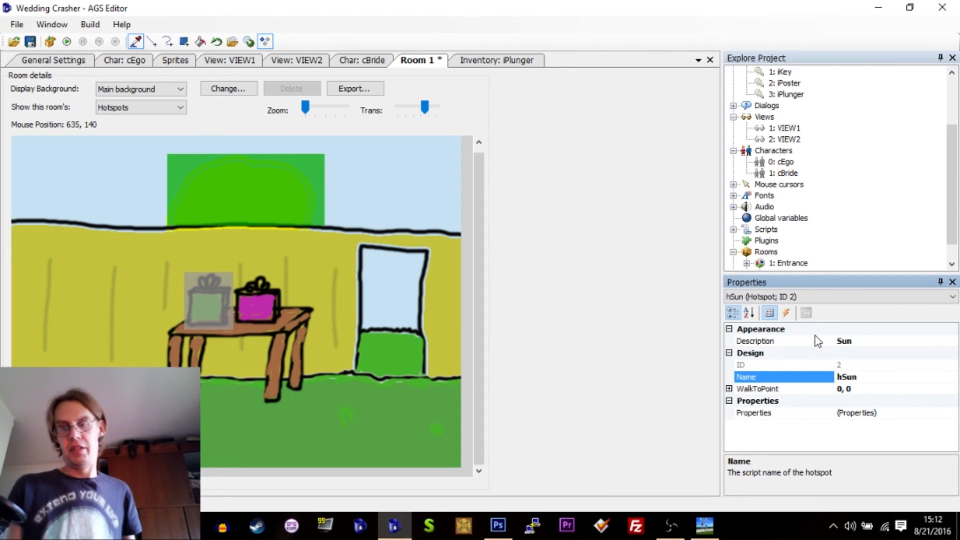
- Examine the events available for the sun hotspot, including looking at it, talking to it and using inventory on it
click(787, 313)
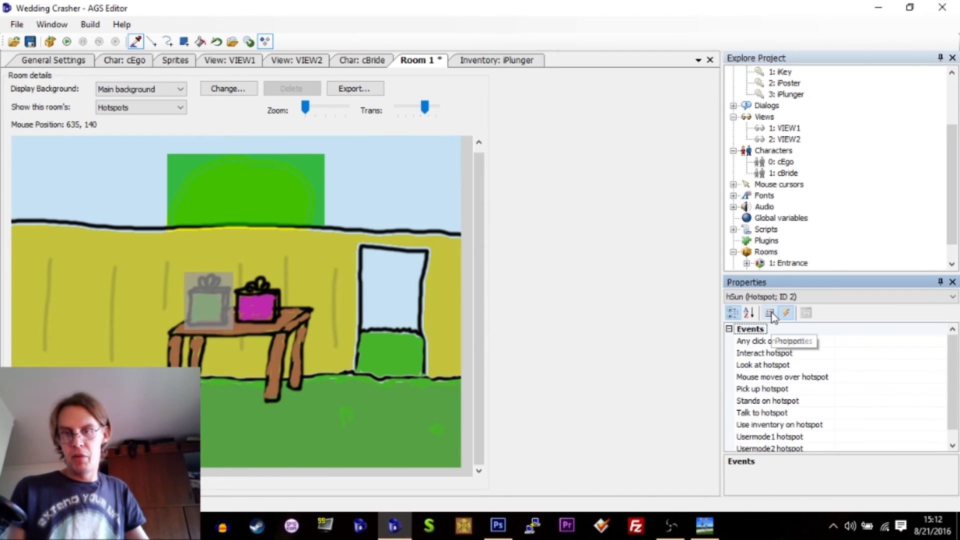
click(770, 313)
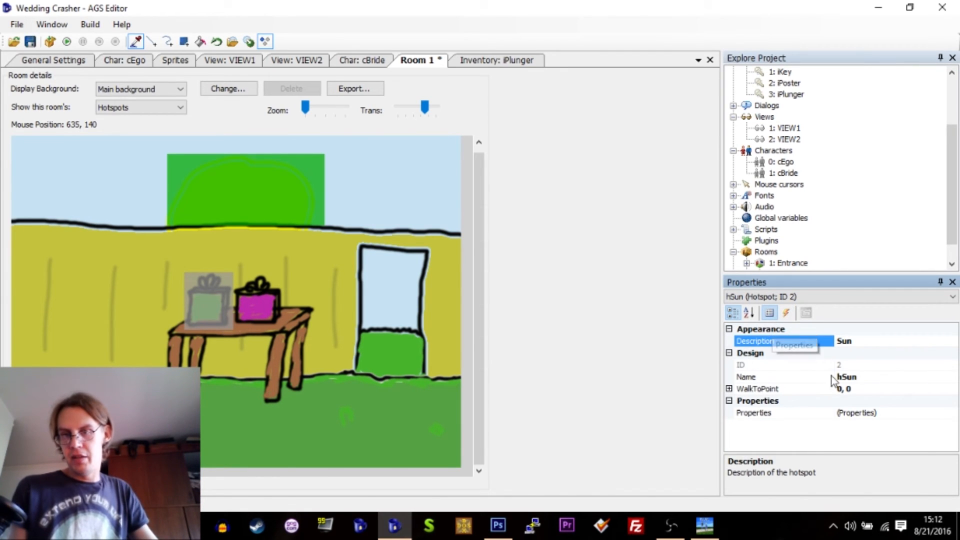
click(787, 313)
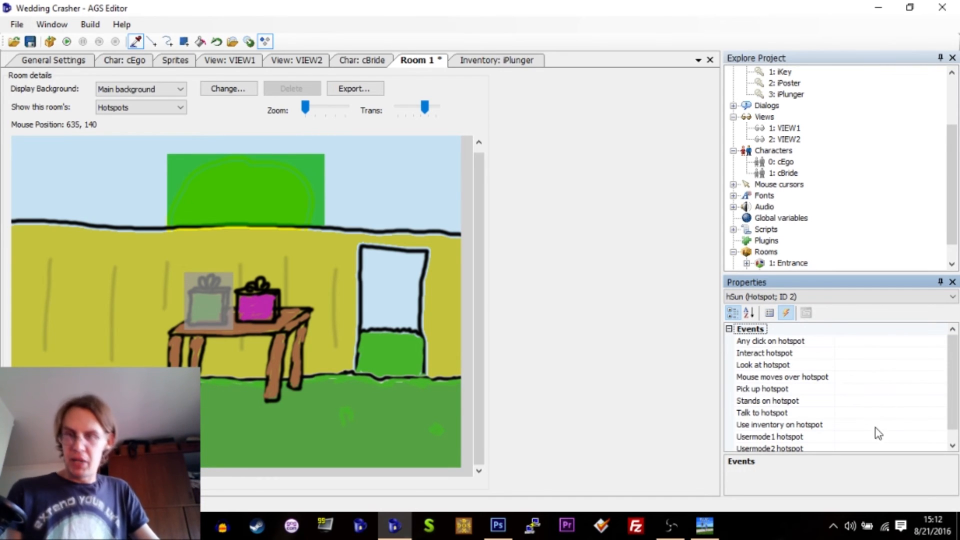
scroll(940, 400, down, 1)
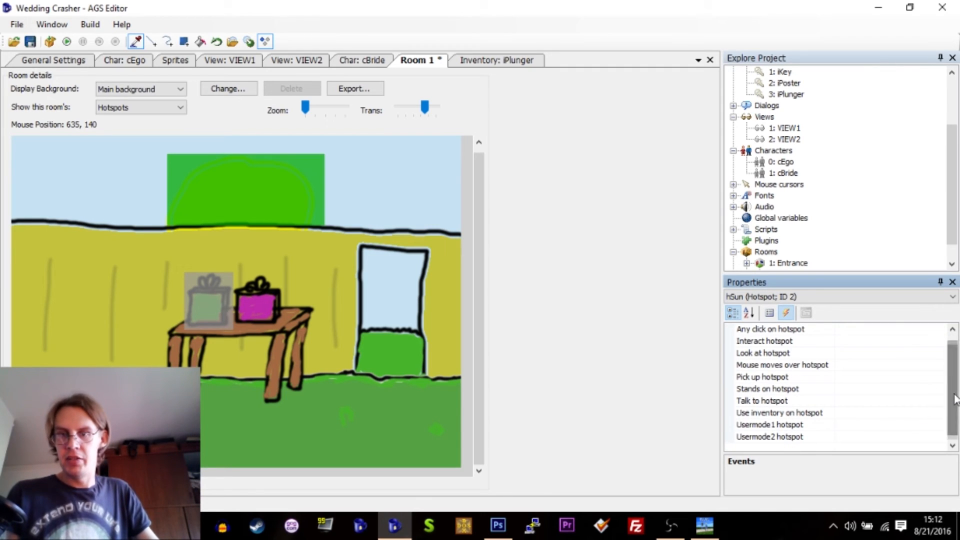
click(773, 345)
click(775, 353)
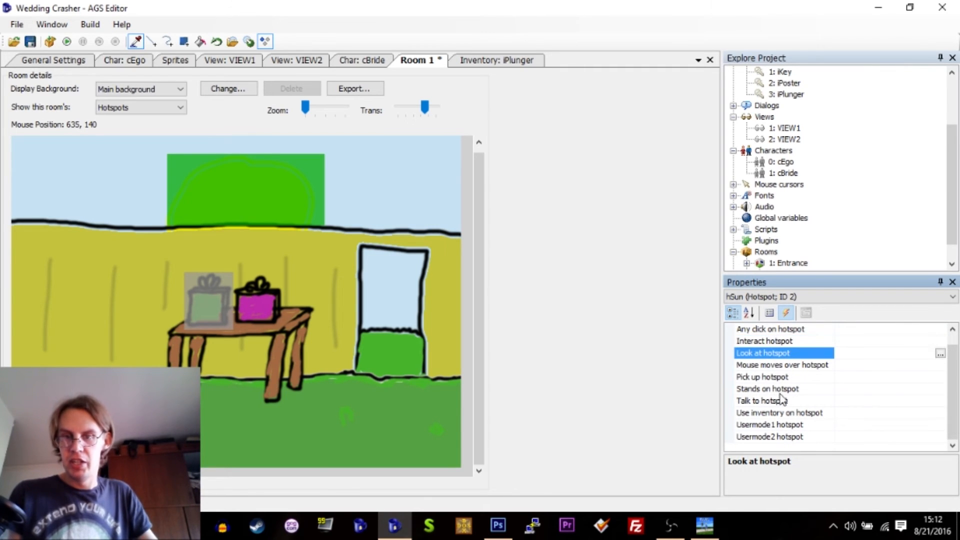
click(776, 401)
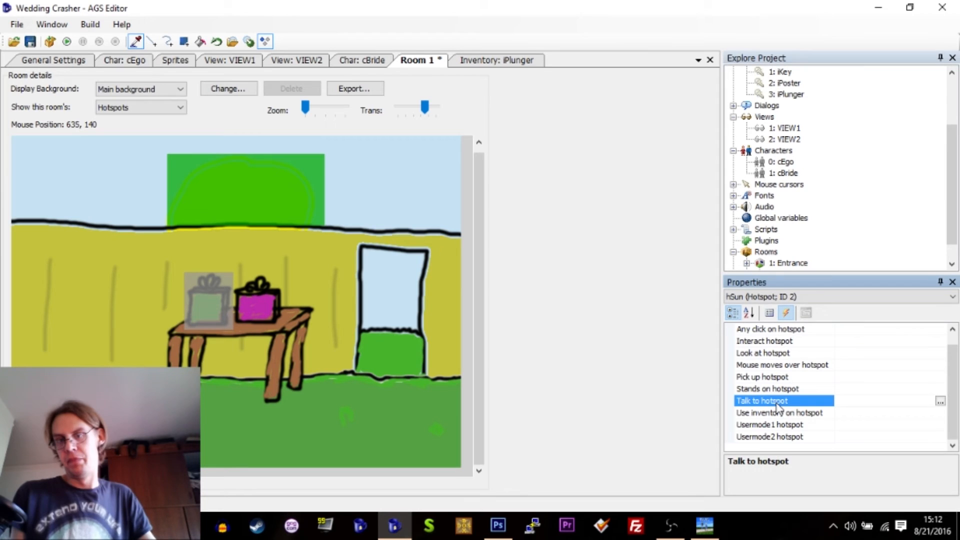
click(776, 413)
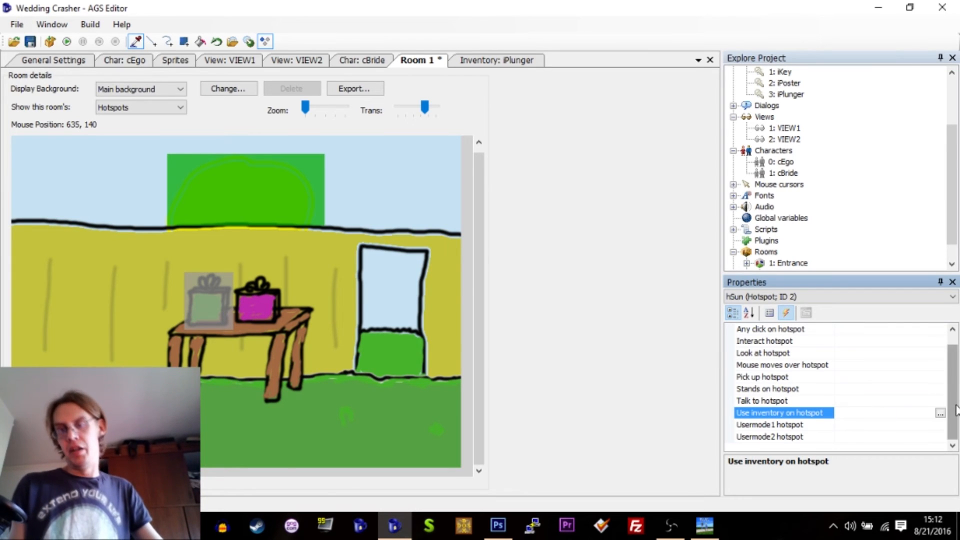
- Create a script handler function for the sun's Look at hotspot event
scroll(951, 386, up, 1)
click(778, 365)
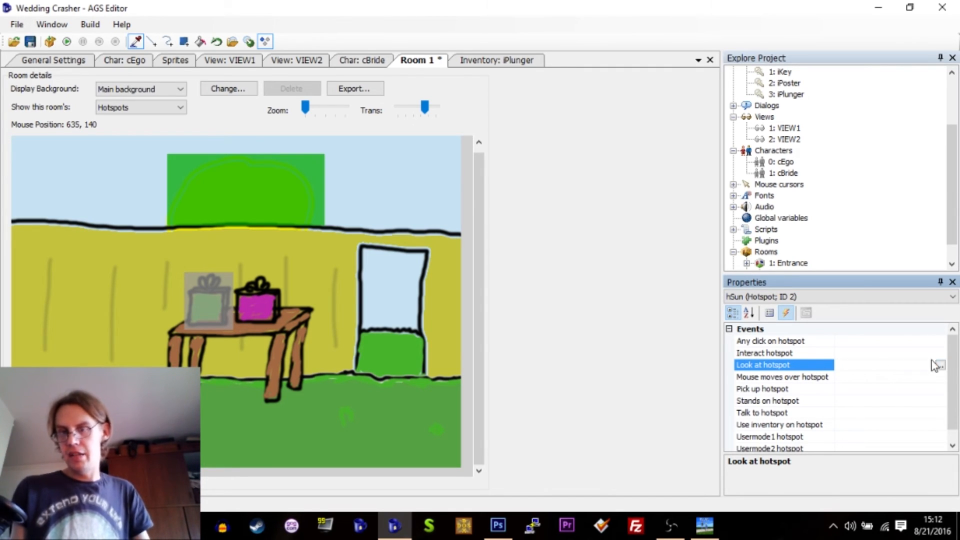
click(940, 367)
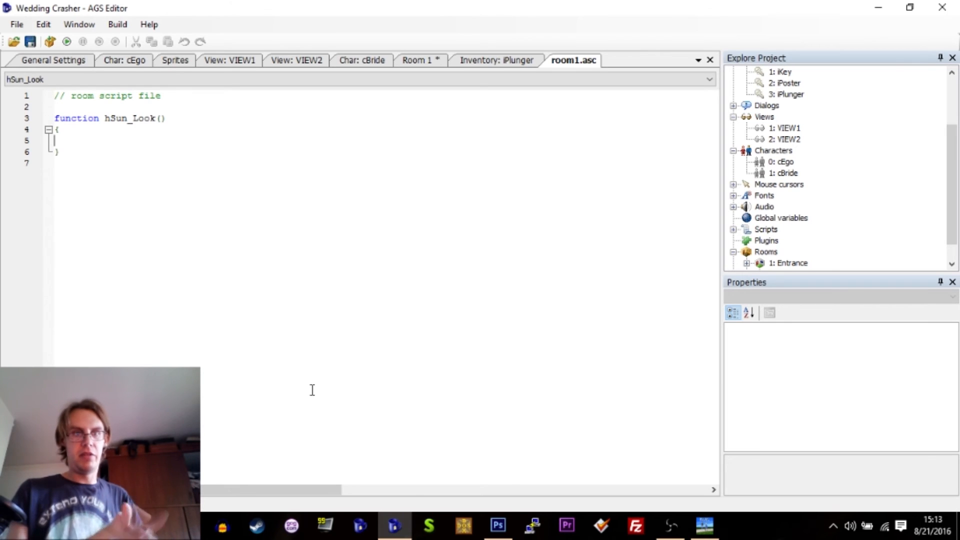
- Consult the Adventure Game Studio help manual's keyword index briefly
key(F1)
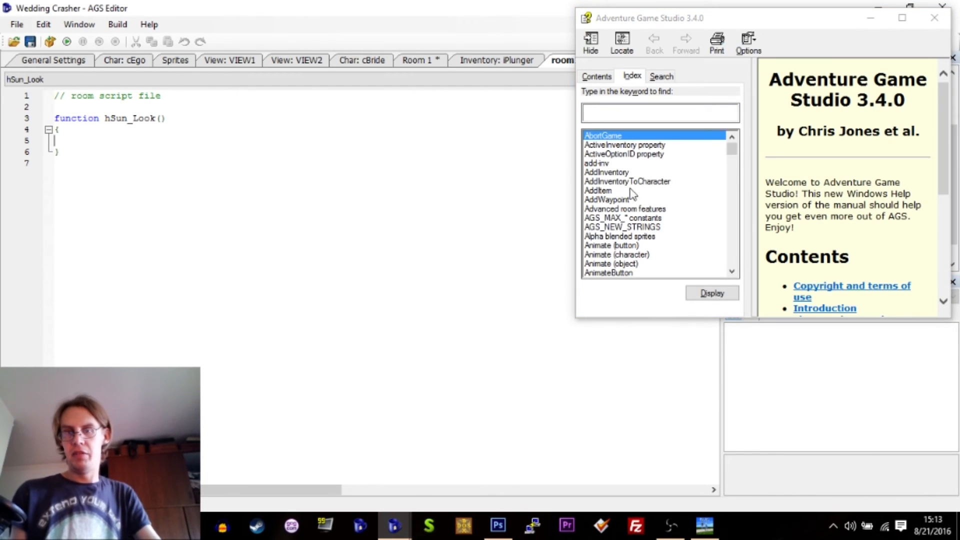
click(934, 17)
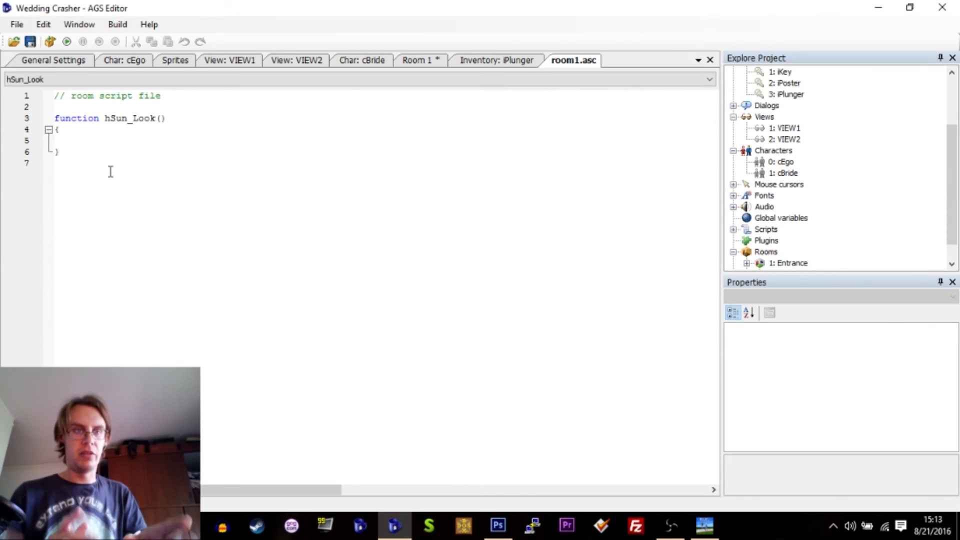
- In the hSun_Look function, add the line player.Say("It's a sun."); as its only statement
key(Tab)
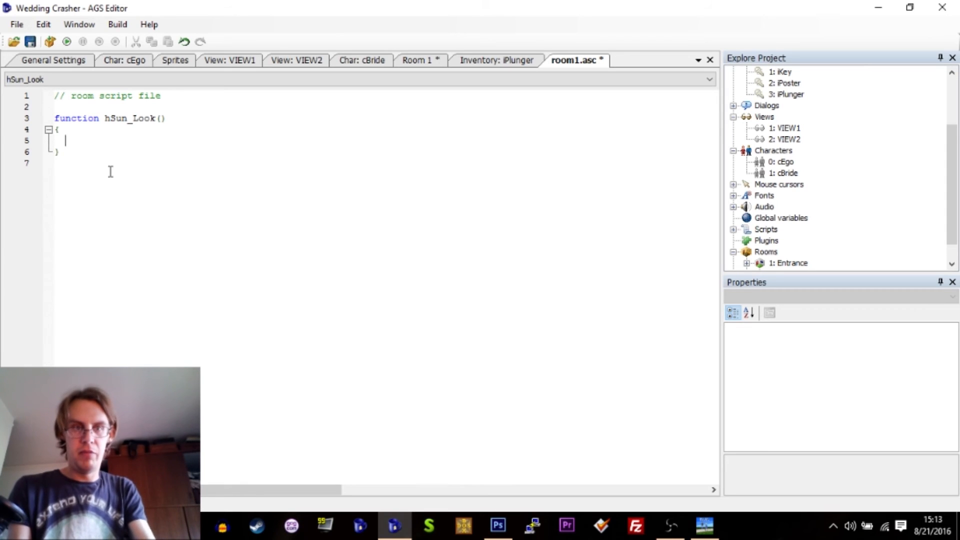
text(player)
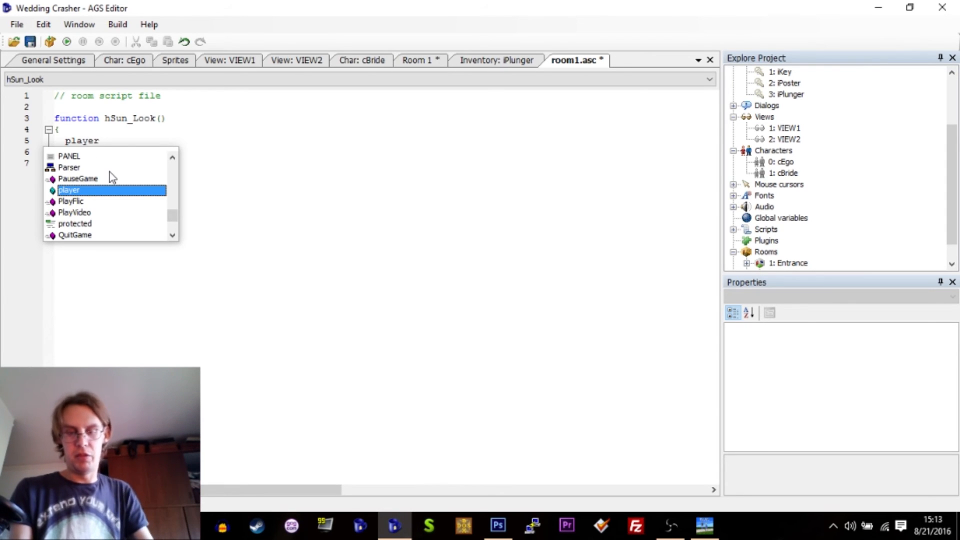
text(.Sa)
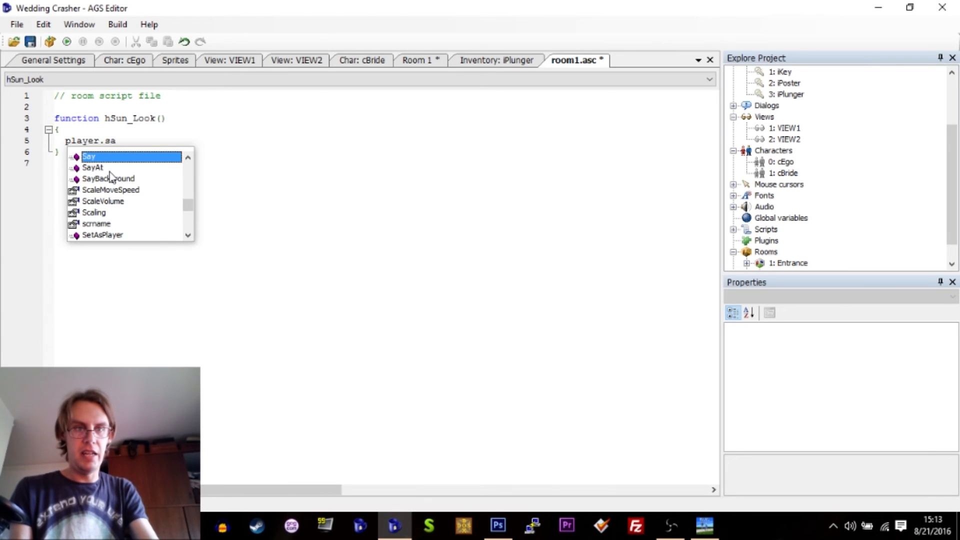
key(Tab)
text((")
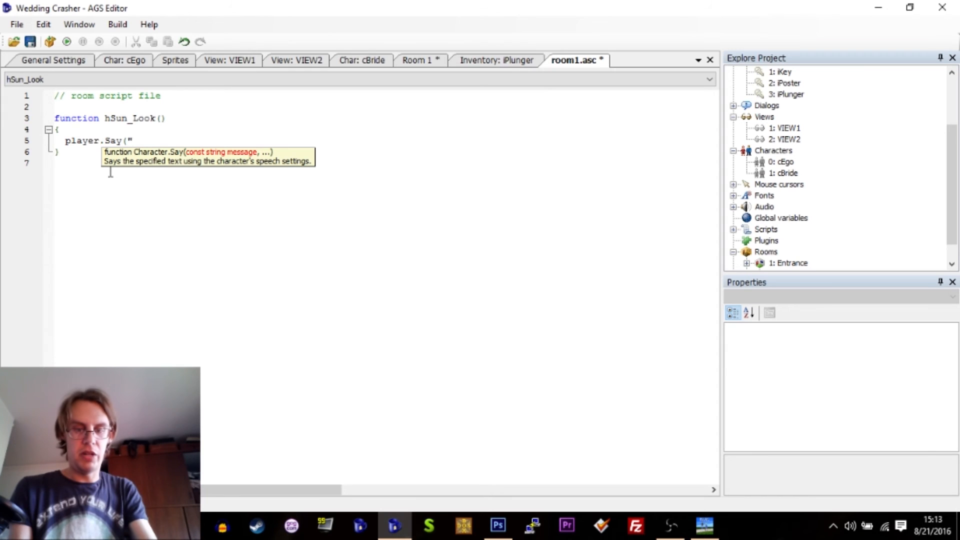
text(It's a sun.");)
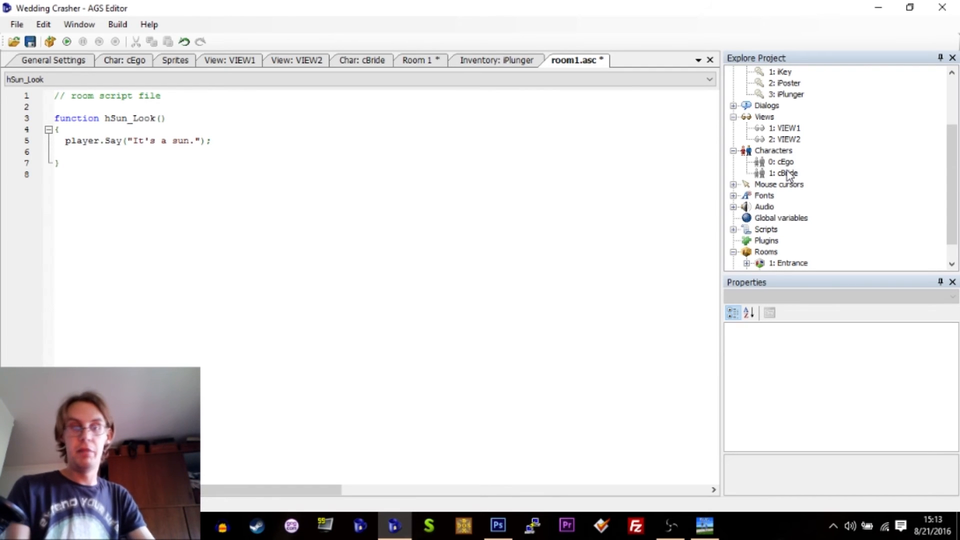
key(BackSpace)
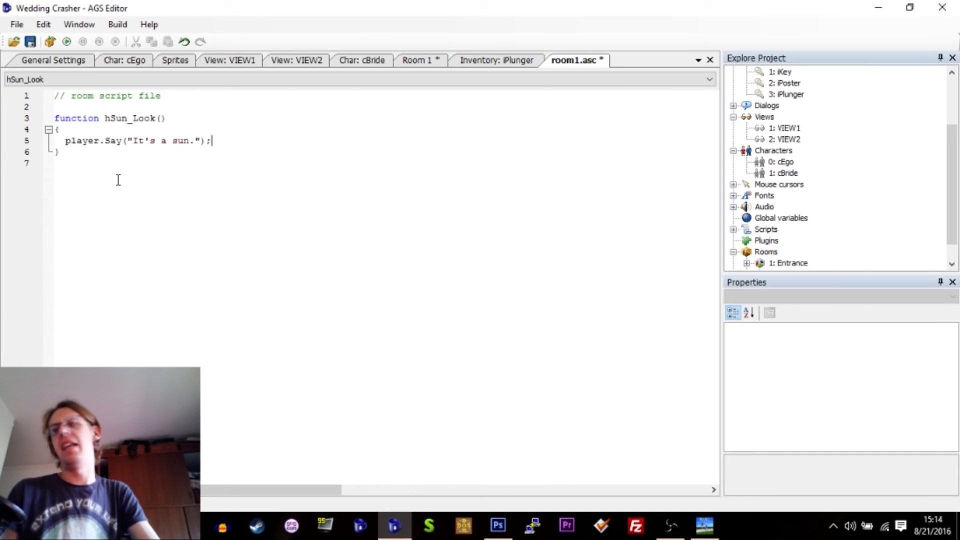
- Save and run the game, walk the character towards the table, test looking at the sun, and close the game
key(ctrl+s)
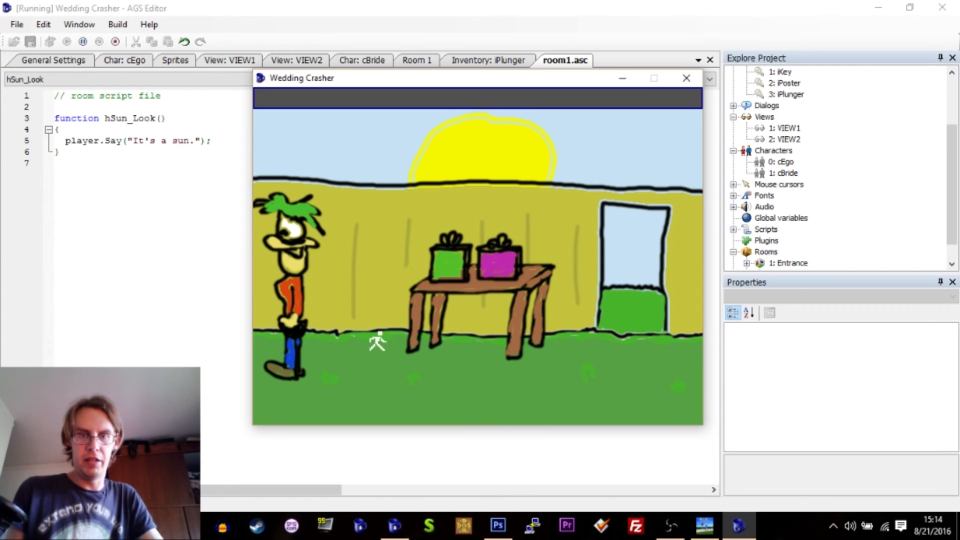
click(348, 384)
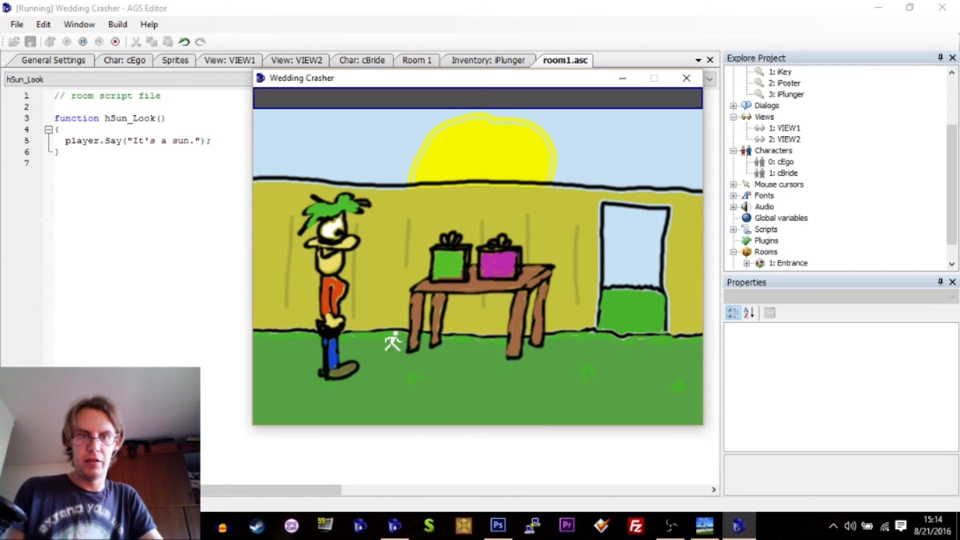
click(322, 115)
click(486, 152)
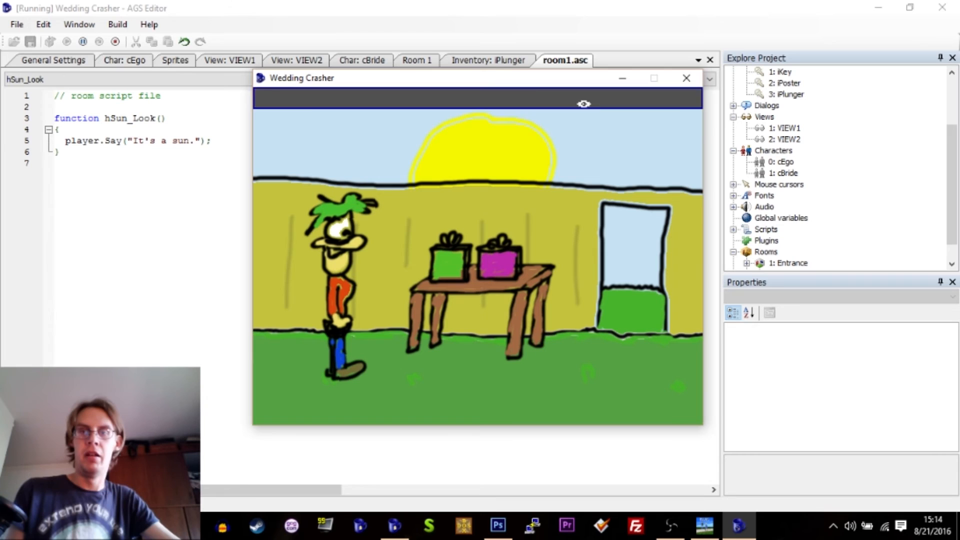
click(686, 77)
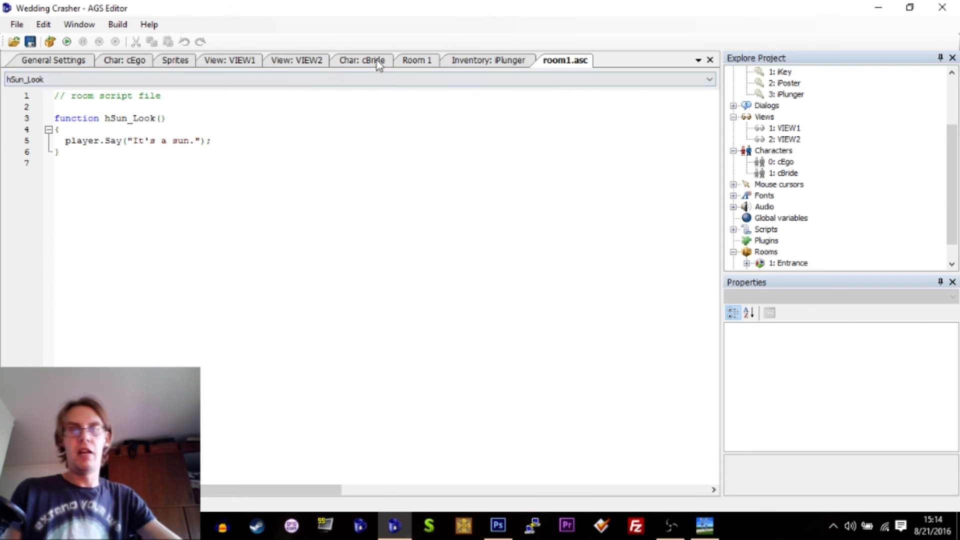
- Select the hParcel hotspot in Room 1 and create a script handler for its Look at hotspot event
click(417, 61)
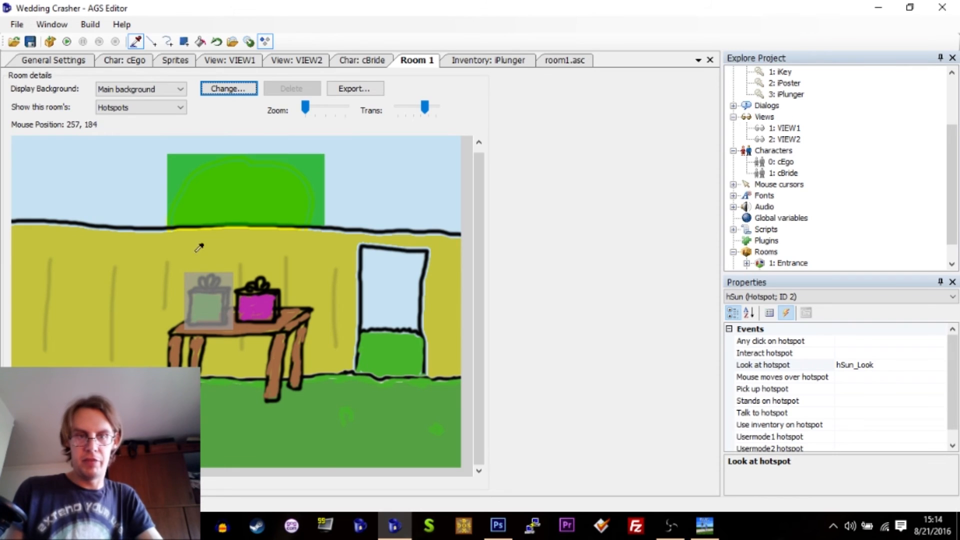
click(205, 294)
click(151, 95)
click(147, 107)
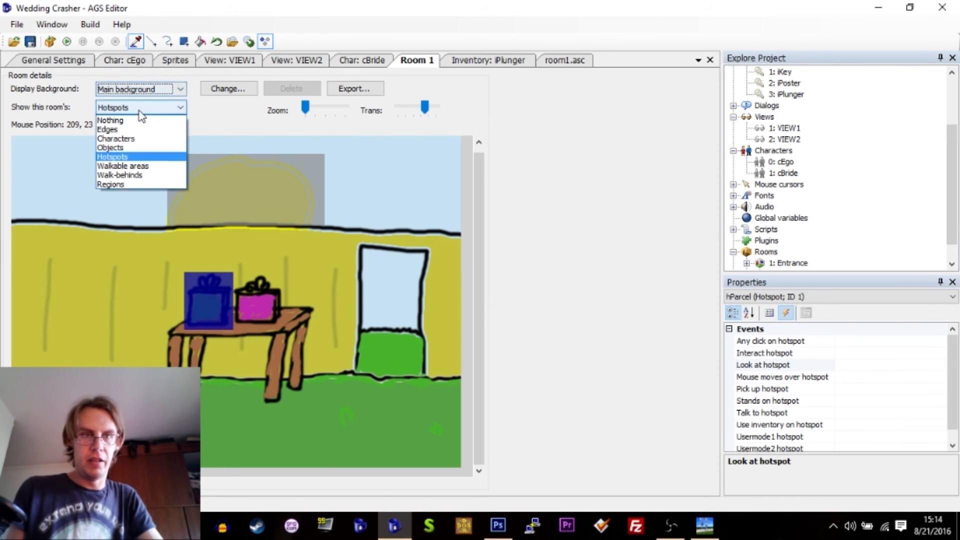
click(143, 115)
click(761, 297)
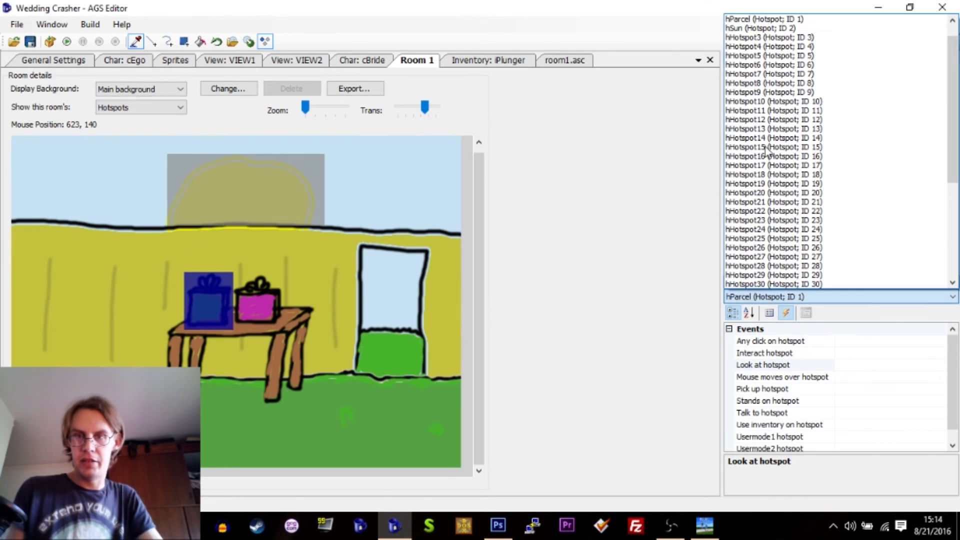
click(764, 19)
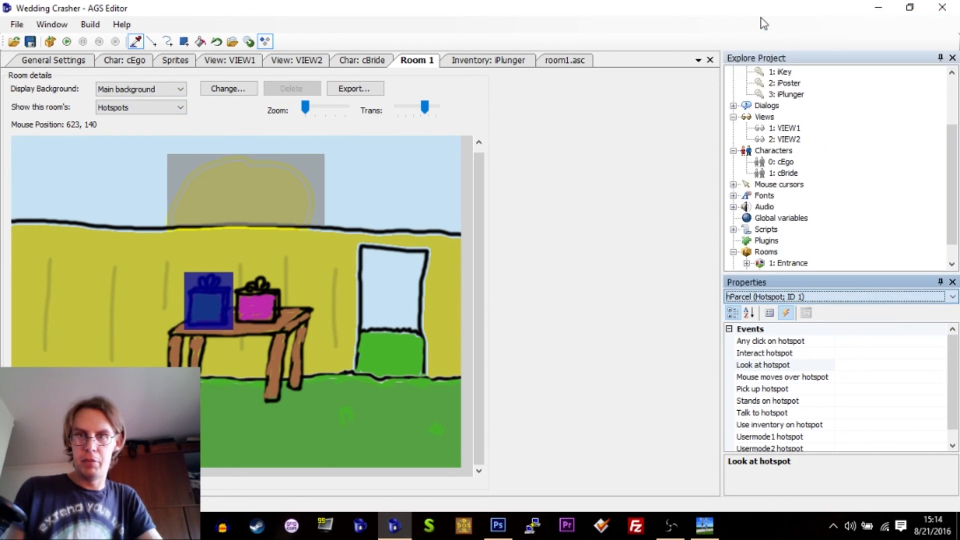
click(820, 365)
click(940, 367)
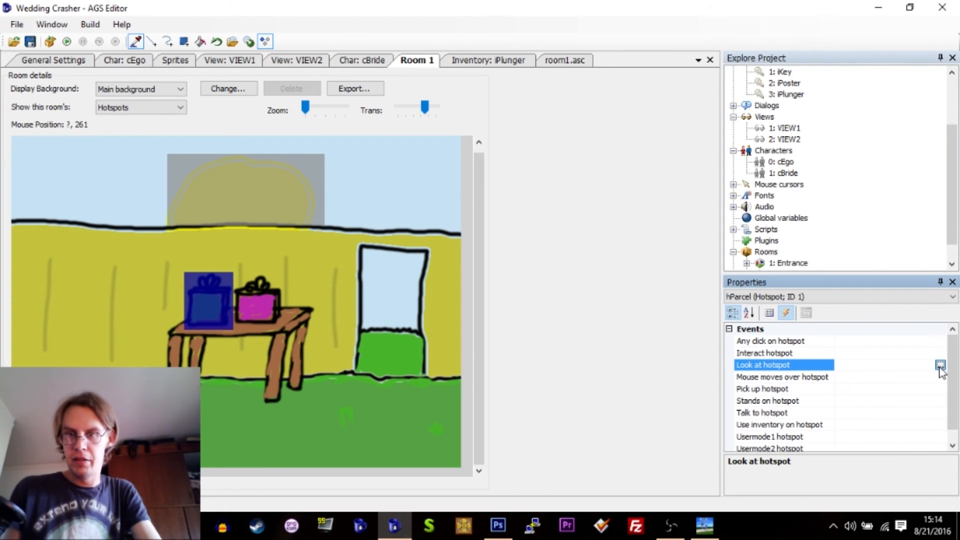
- In hParcel_Look, make the player say "It's a parcel. There is a plunger in there, hint hint!"
text(player.Say("It's a parcel. THere is)
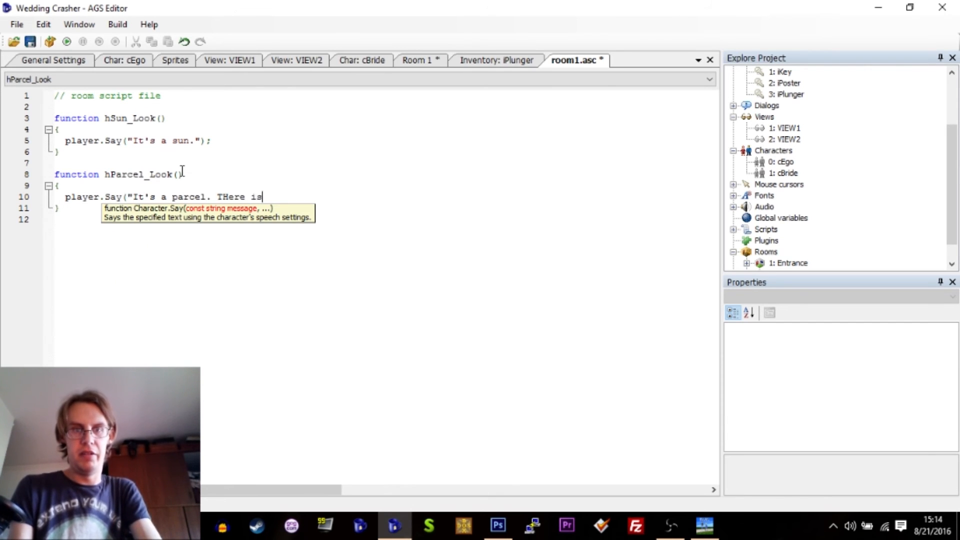
key(BackSpace)
key(BackSpace)
text(here is a p)
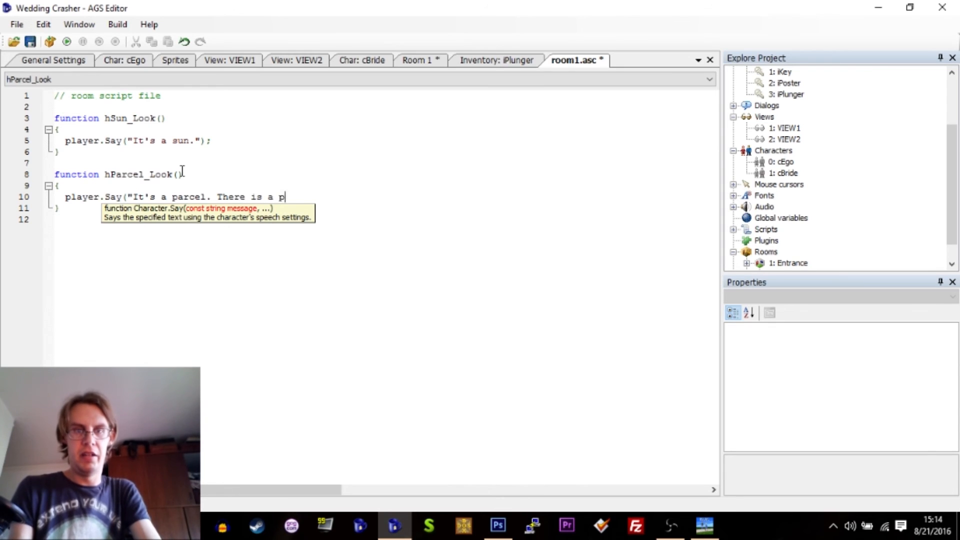
text(lunger in there, hint hint)
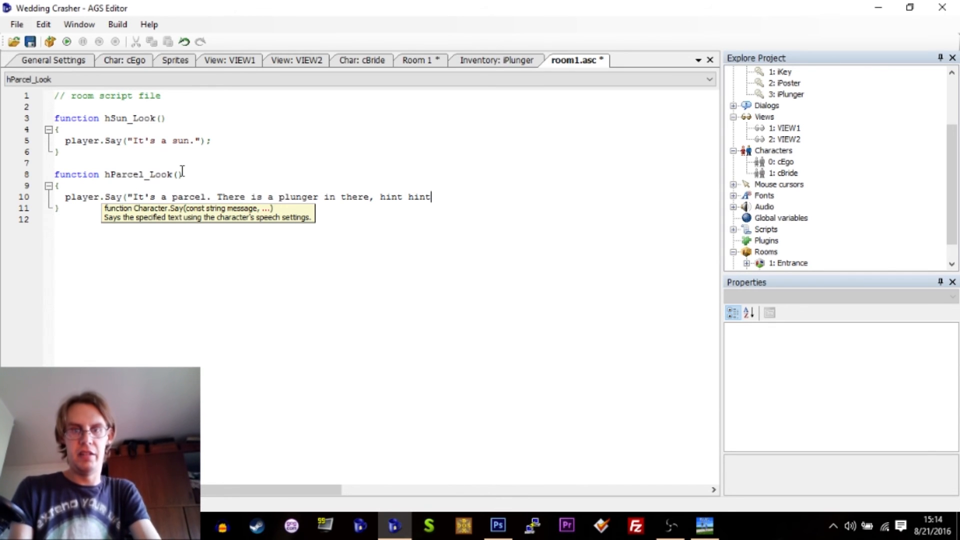
text(!");)
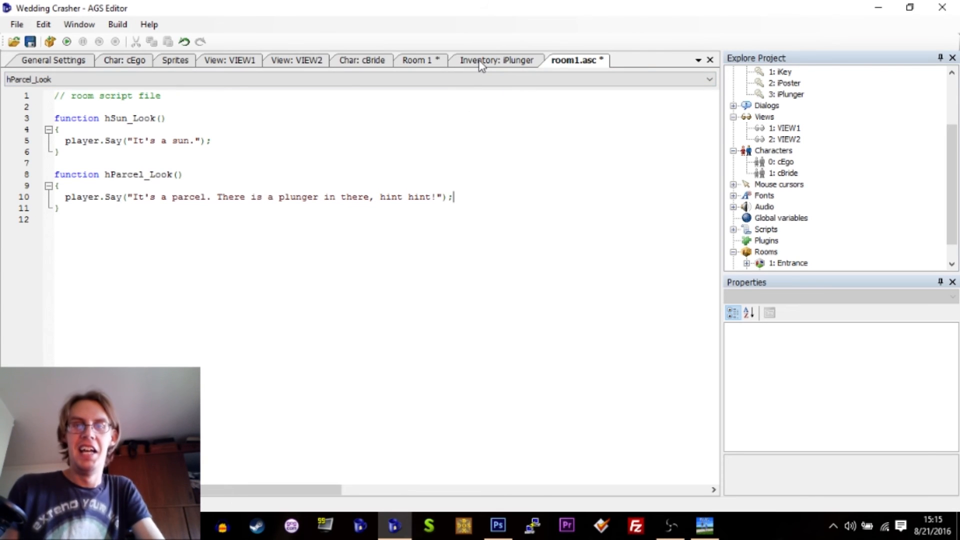
- Create a script handler function for the parcel hotspot's Interact event
click(437, 65)
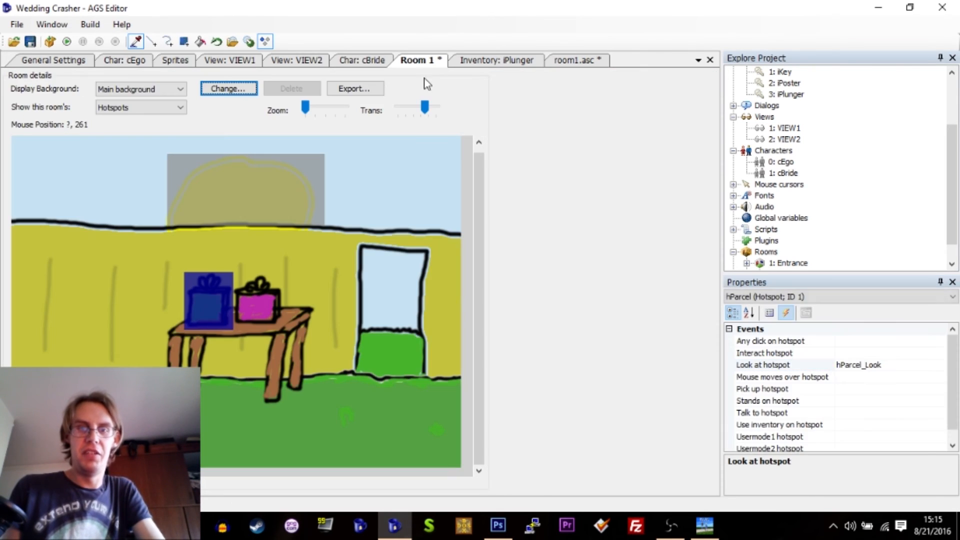
click(848, 353)
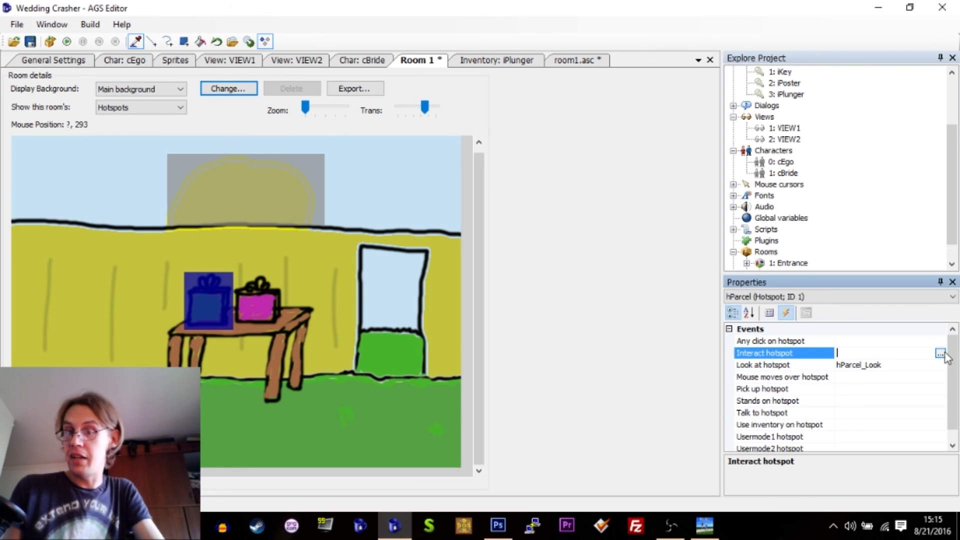
click(944, 352)
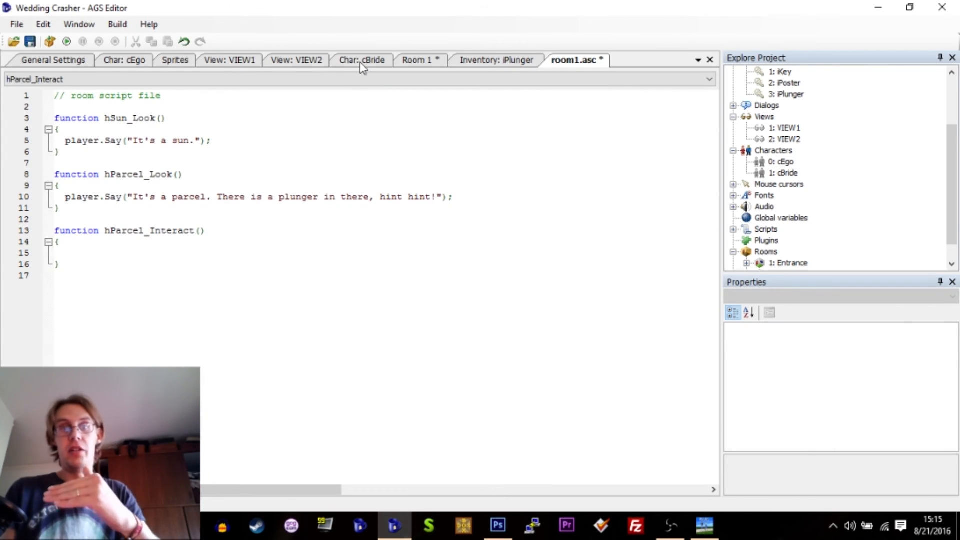
- Show Room 1's walkable areas and find the coordinates of a standing point in front of the parcel table
click(414, 63)
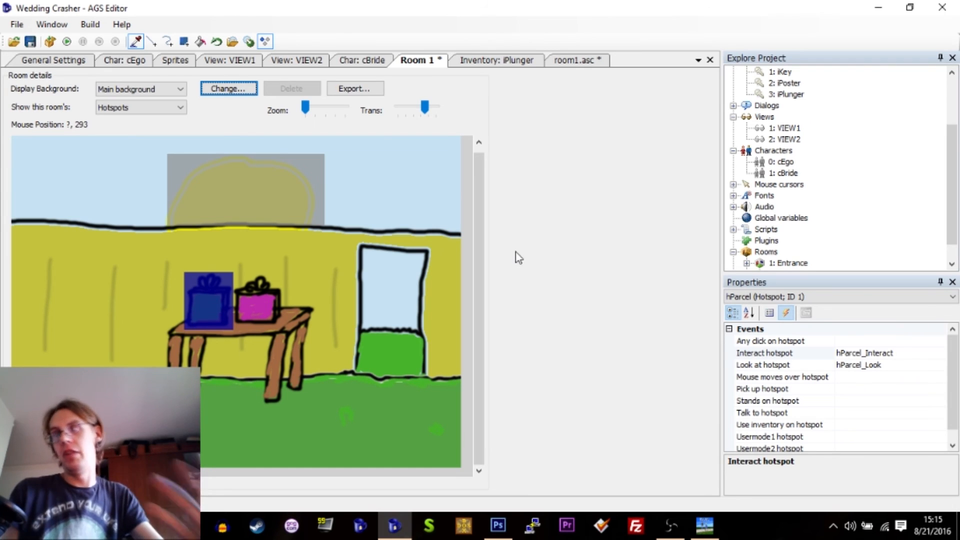
click(134, 107)
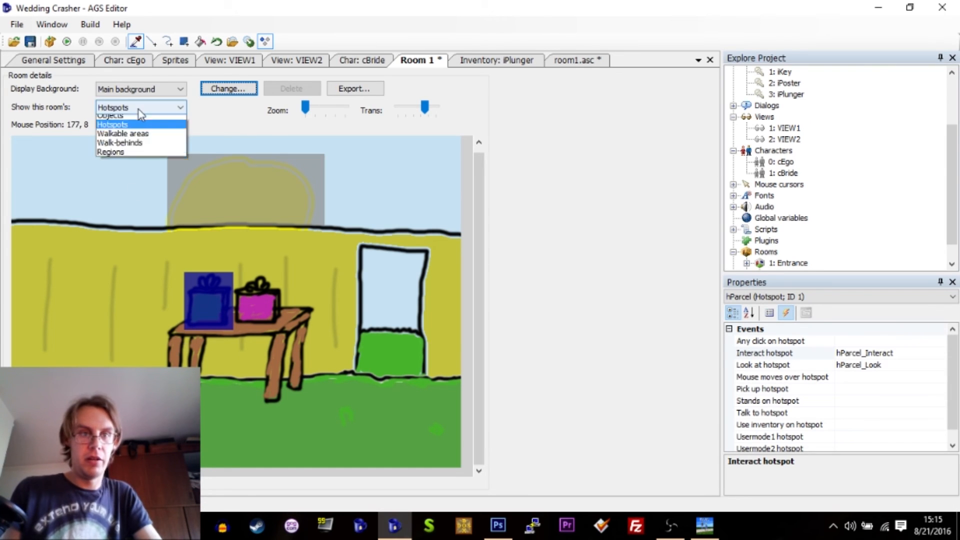
click(126, 166)
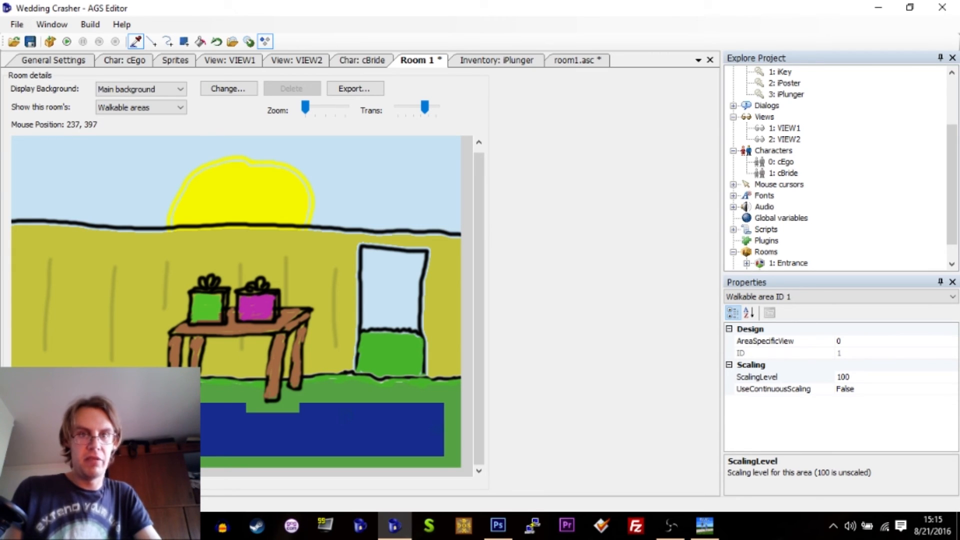
- In hParcel_Interact in the room script, make the player walk to 237, 397 with the eBlock option
click(584, 60)
key(Tab)
text(player.wa)
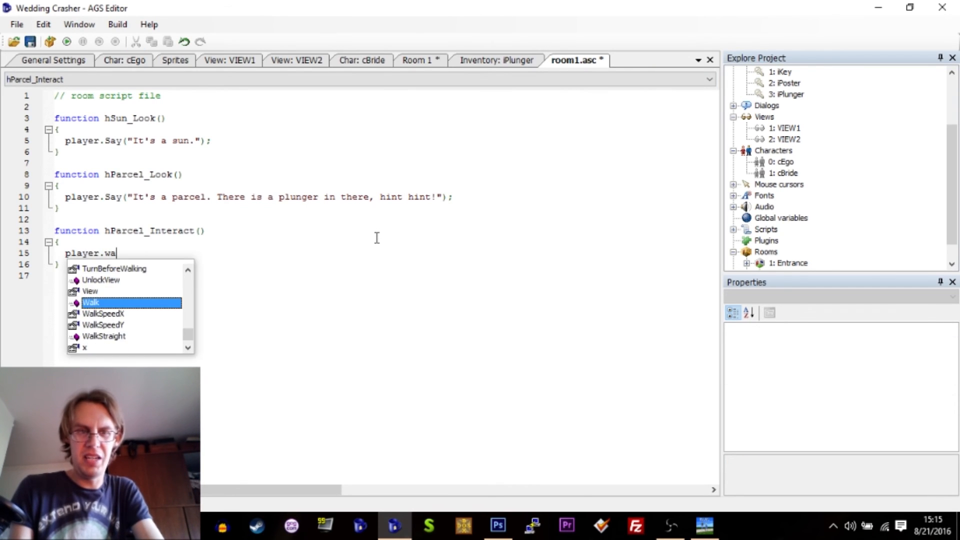
key(Return)
text((237, 397)
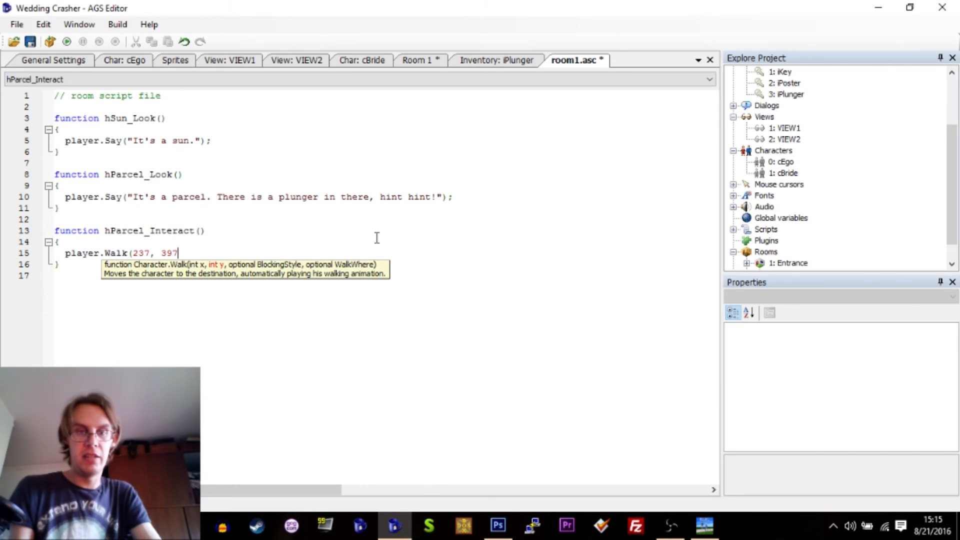
text(,)
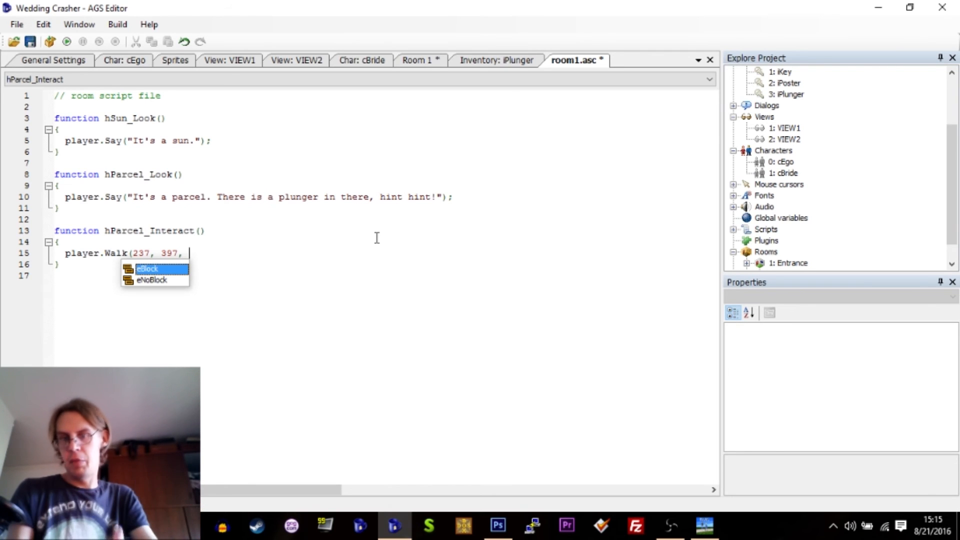
key(Return)
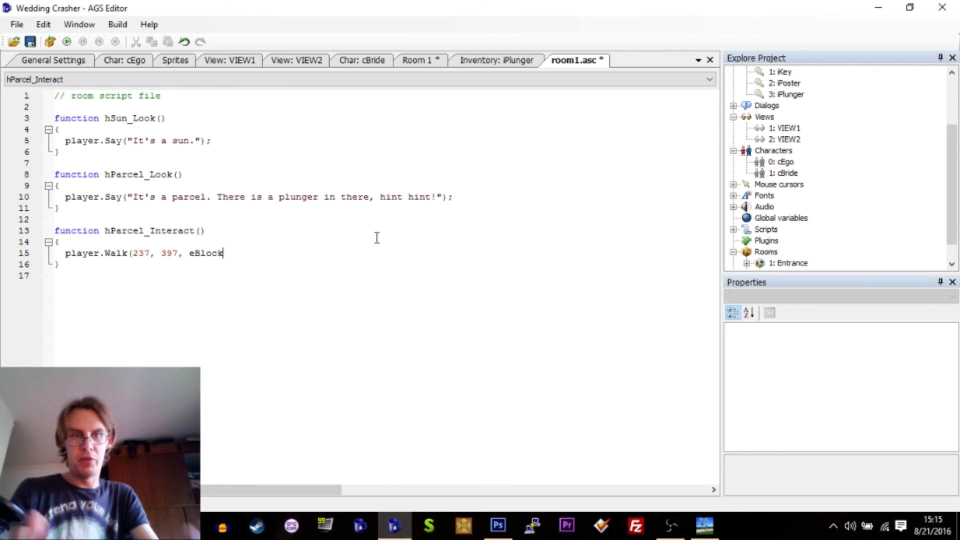
text();)
- Below the walk command, make the player say "There is a plunger in here!"
key(Return)
text(player.)
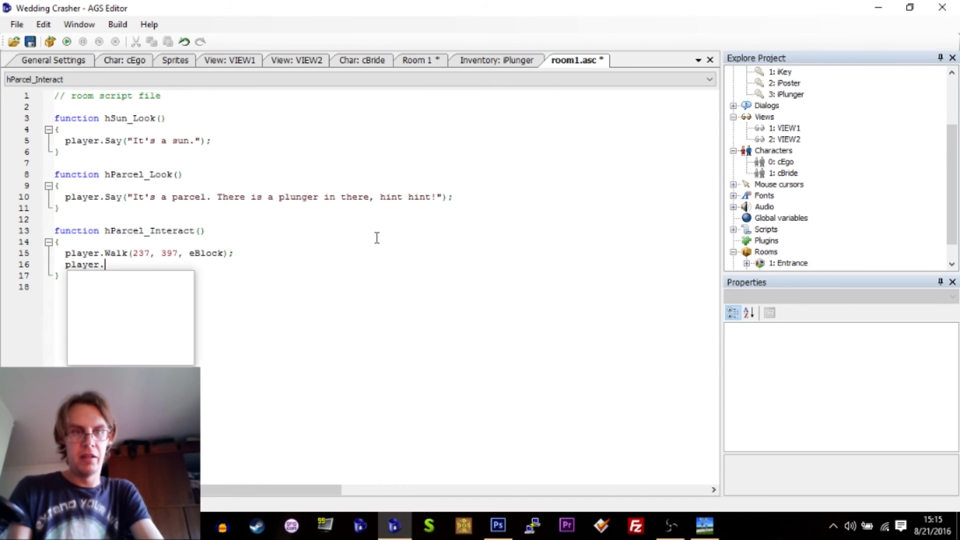
text(Say("There is a a)
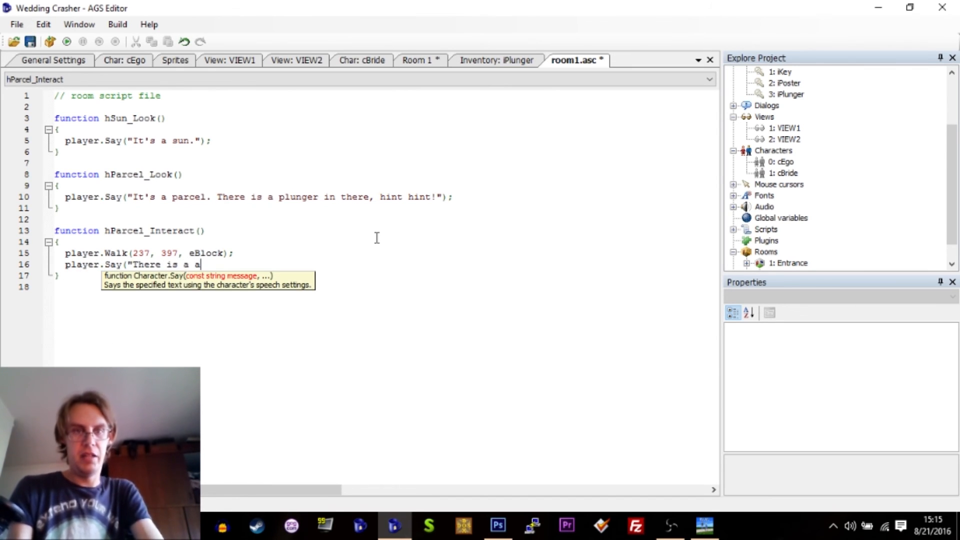
text(lunger in here!");)
- Give the player the plunger at the end of hParcel_Interact with player.AddInventory(iPlunger);
key(Return)
text(playe)
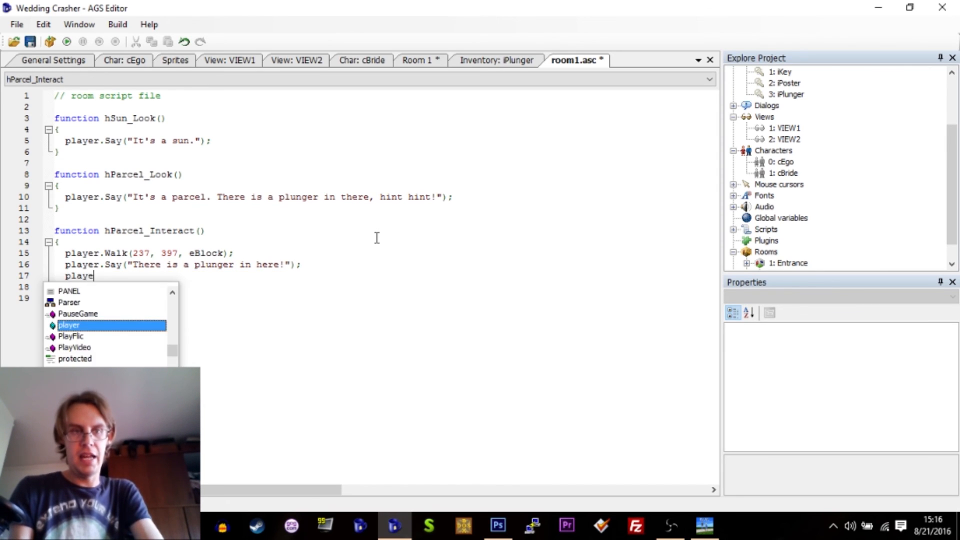
text(r.addin)
key(Return)
text((iPlunger);)
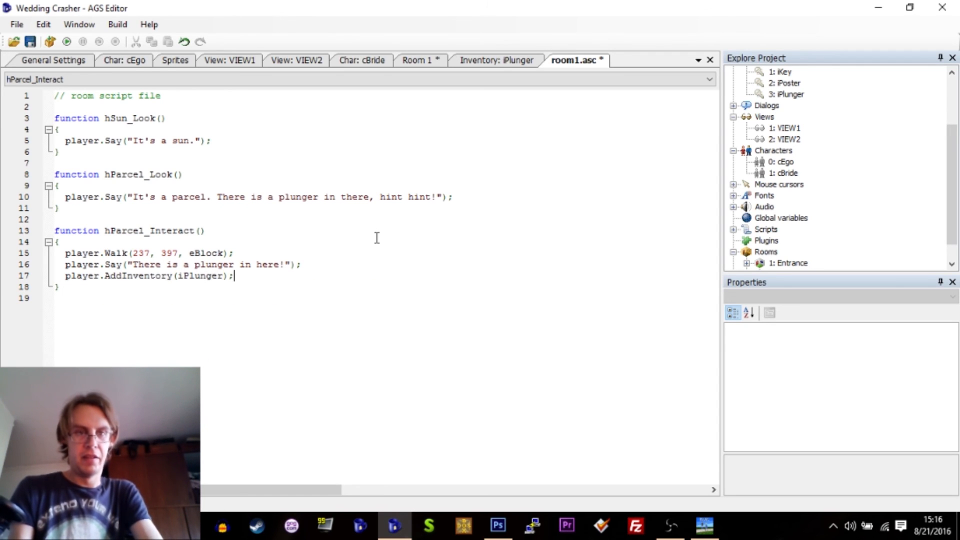
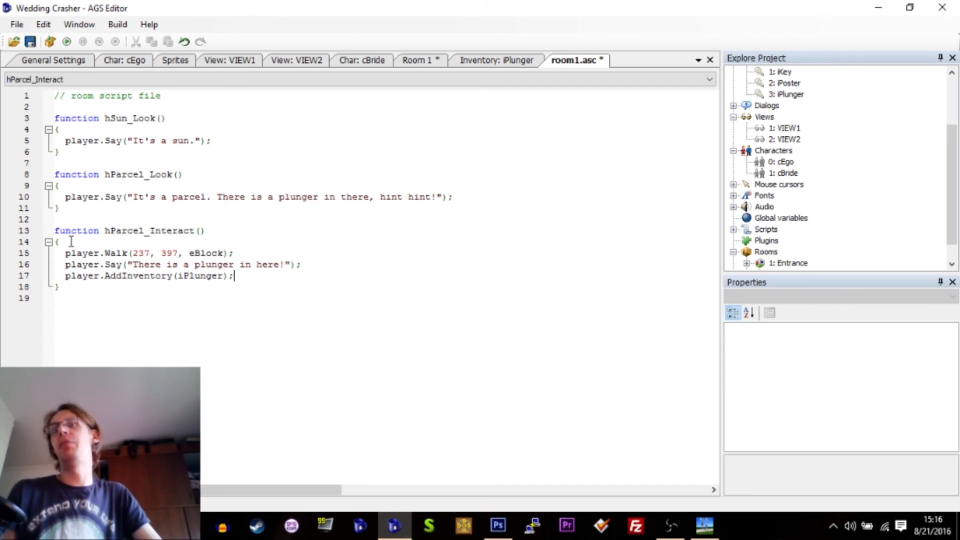
- Run the game and use the hand cursor on the green parcel to test its interaction
click(70, 244)
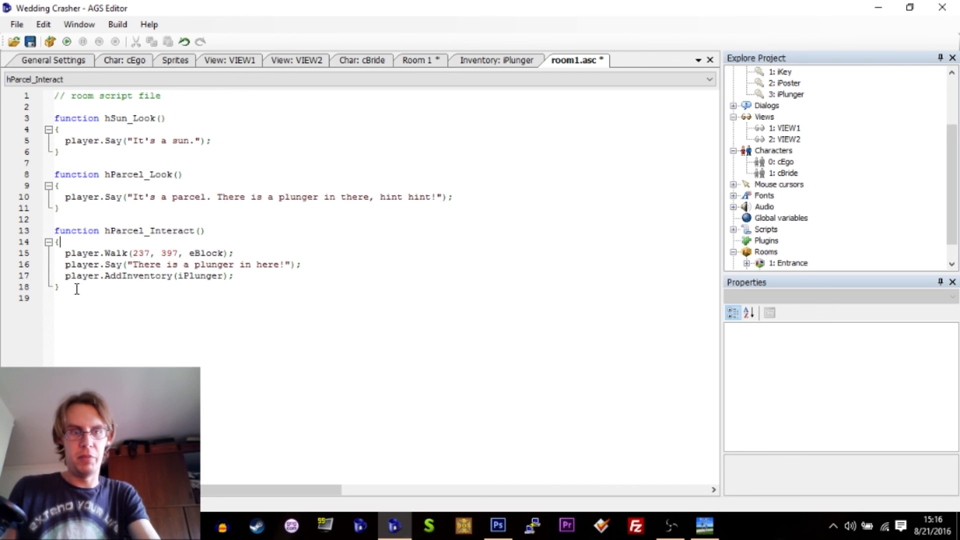
key(F5)
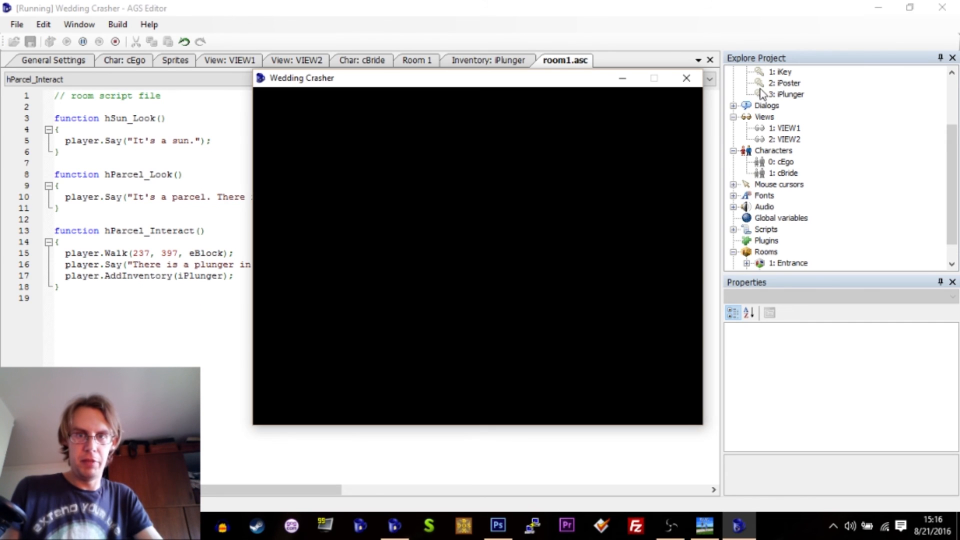
mouse_move(550, 100)
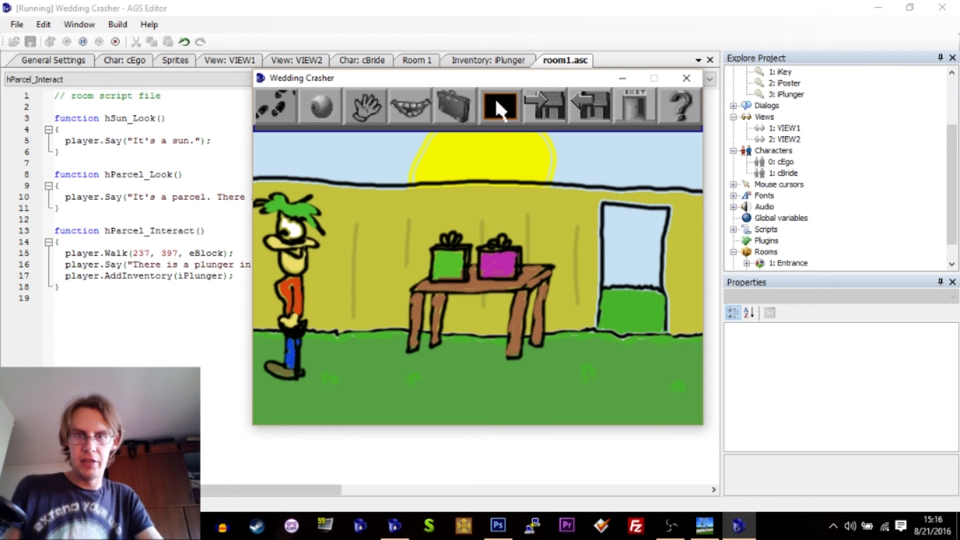
click(463, 105)
click(462, 336)
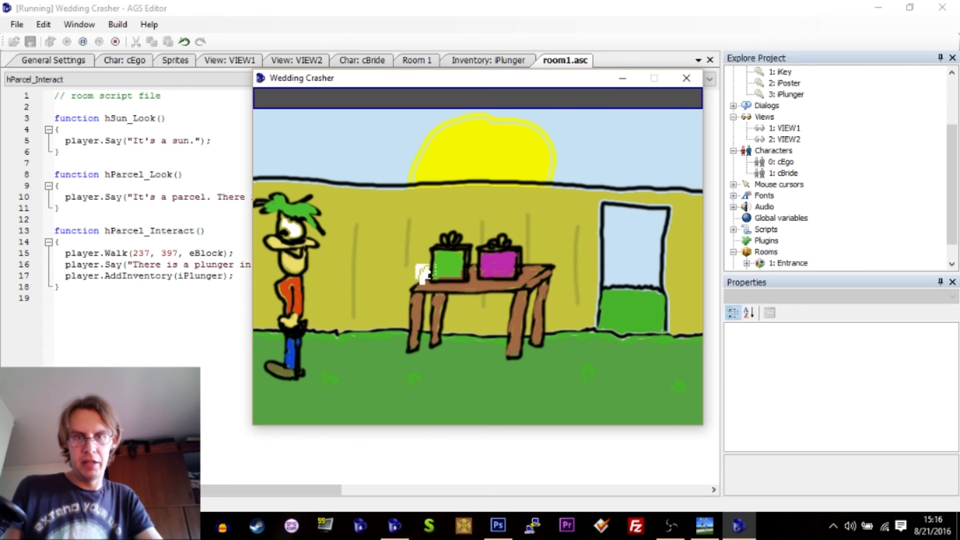
click(446, 265)
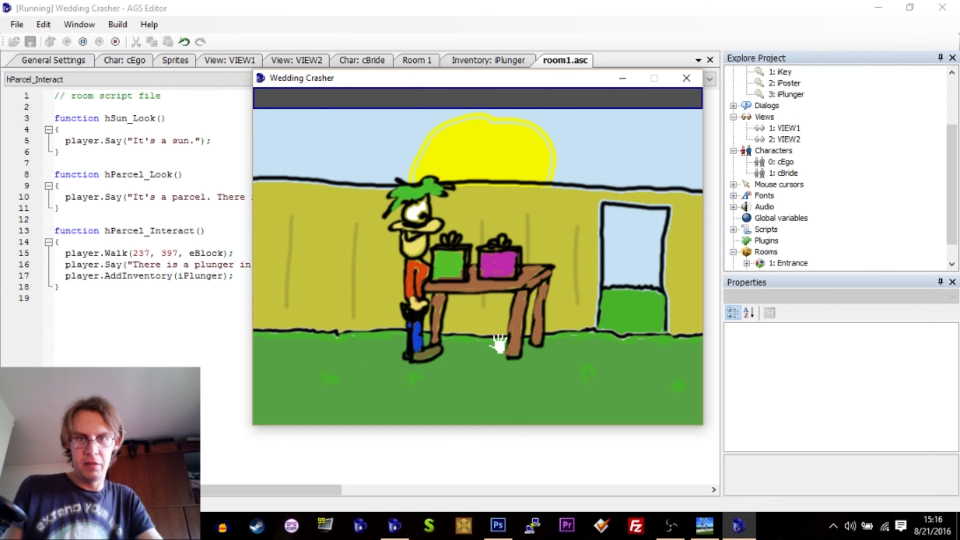
- Open the in-game inventory, pick the plunger as the active item, and quit the test run
click(489, 103)
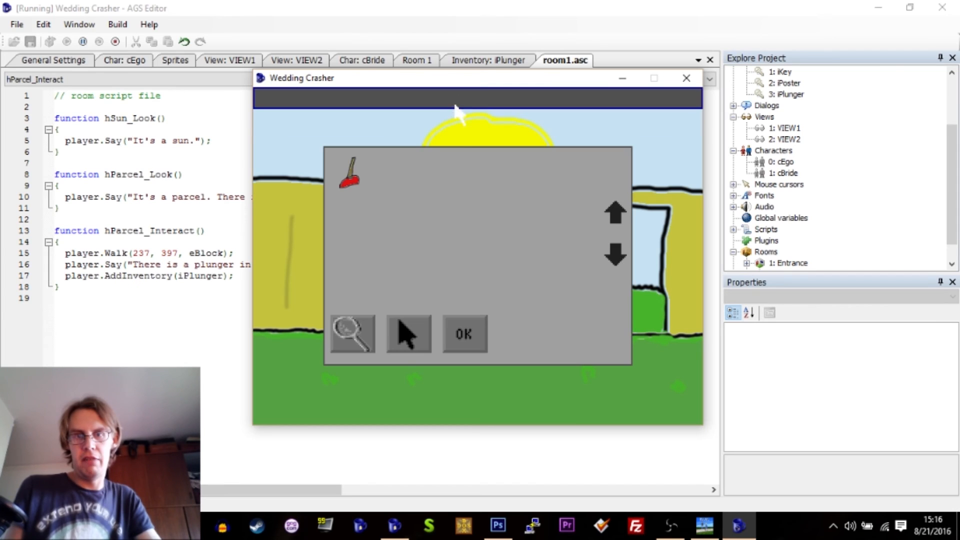
click(350, 170)
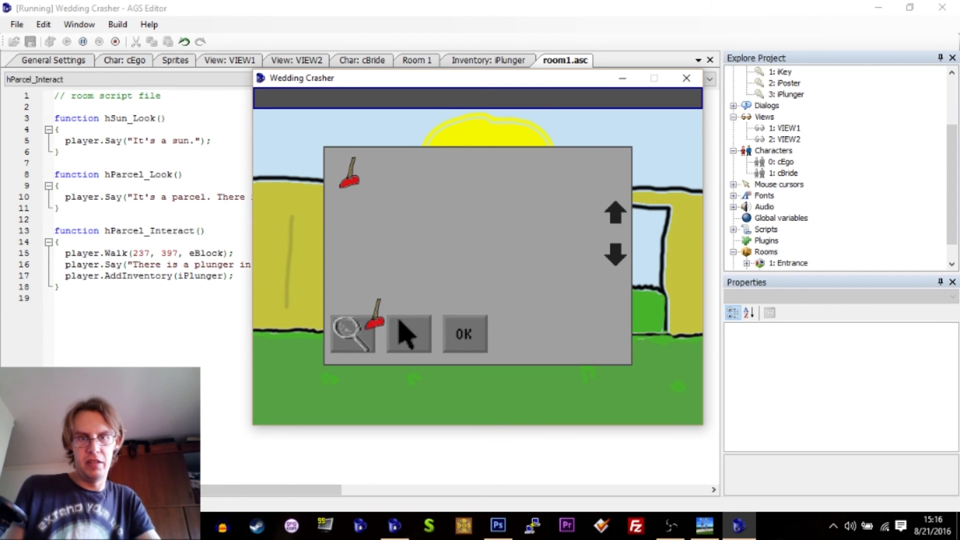
click(463, 334)
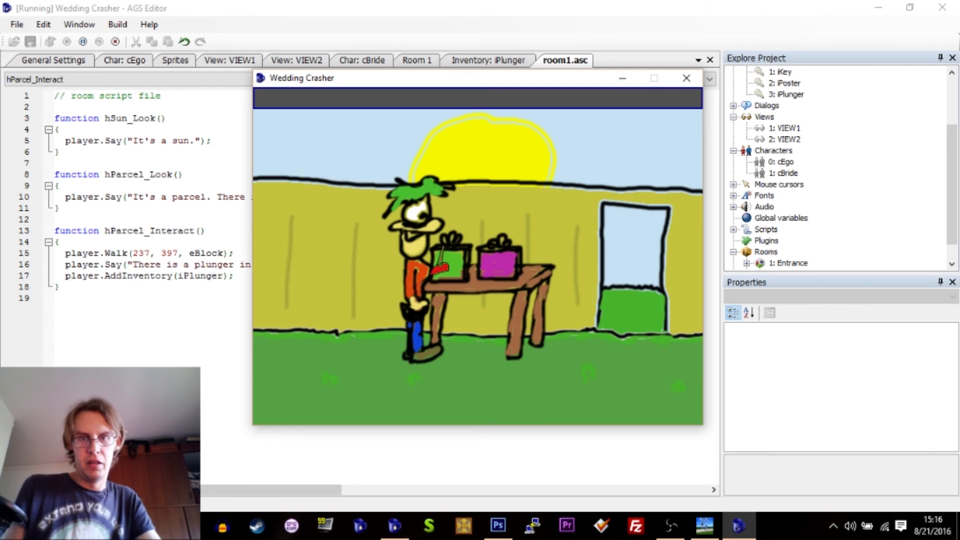
mouse_move(668, 97)
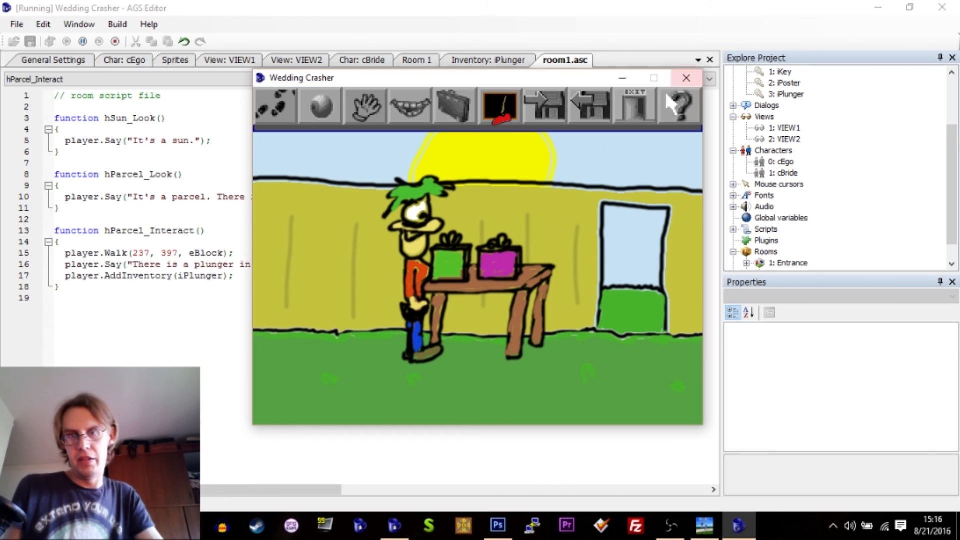
click(686, 78)
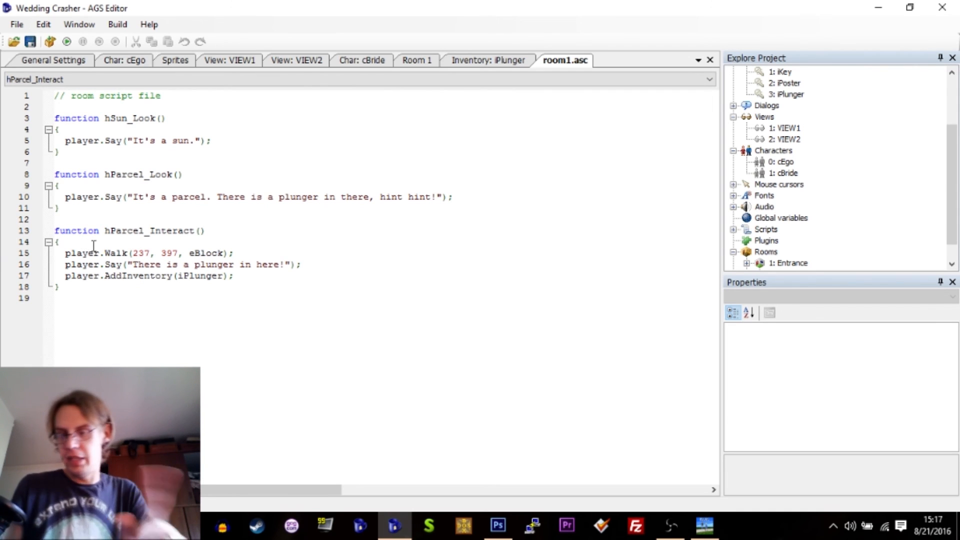
- Start hParcel_Interact with the condition if (player.HasInventory(iPlunger)) above the walk command
key(Return)
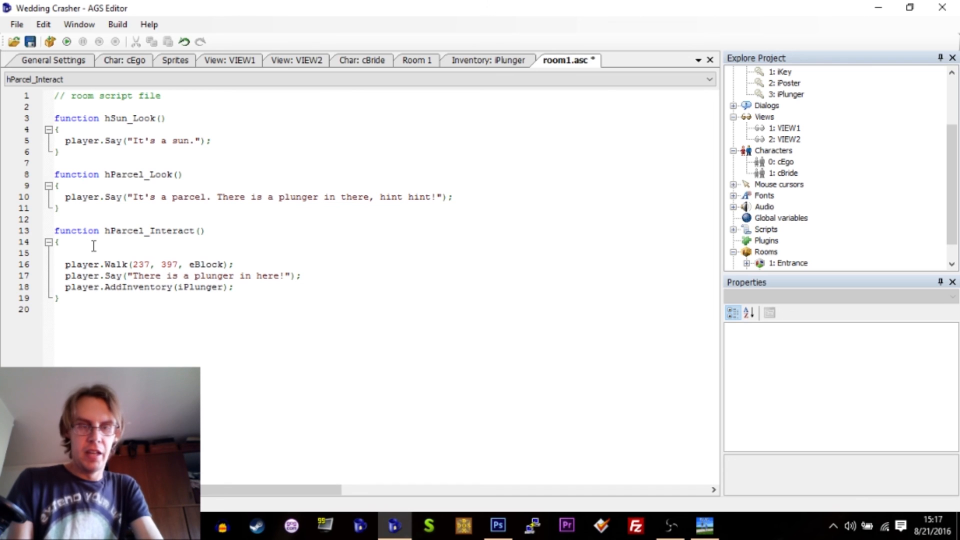
text(if (player.has)
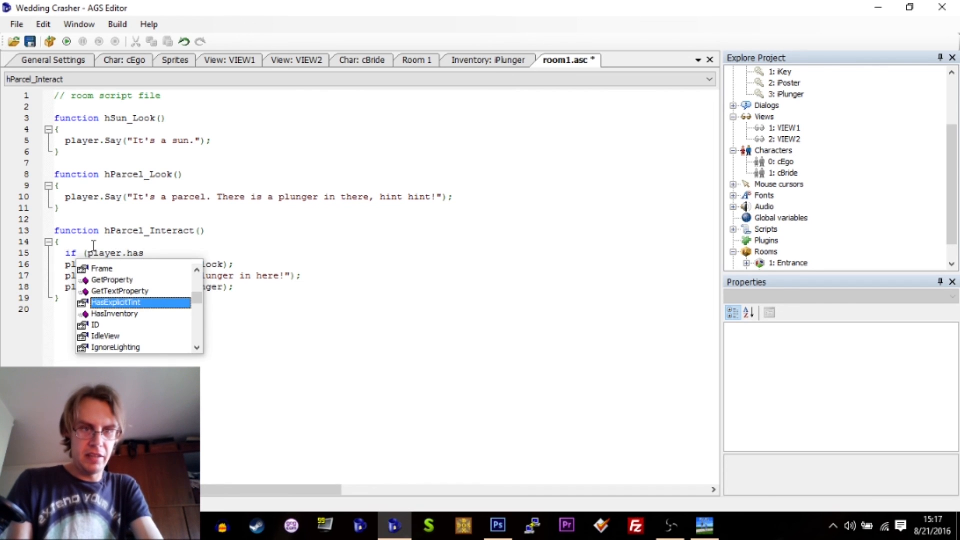
key(Down)
key(Return)
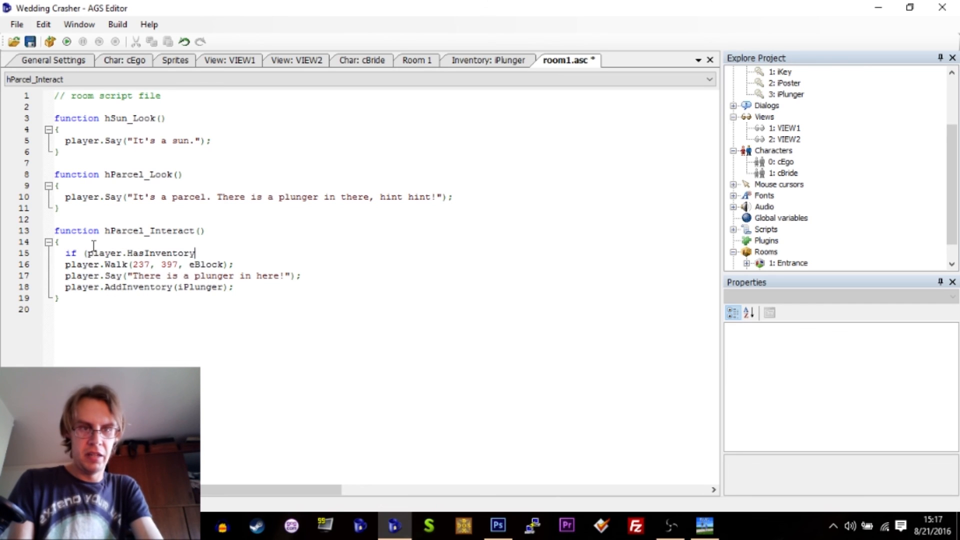
text((iP)
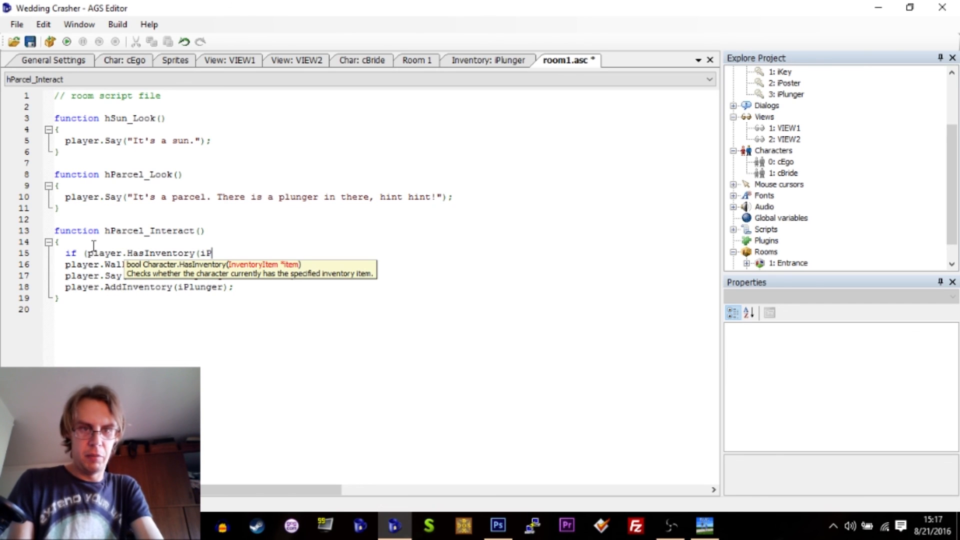
text(lunger))
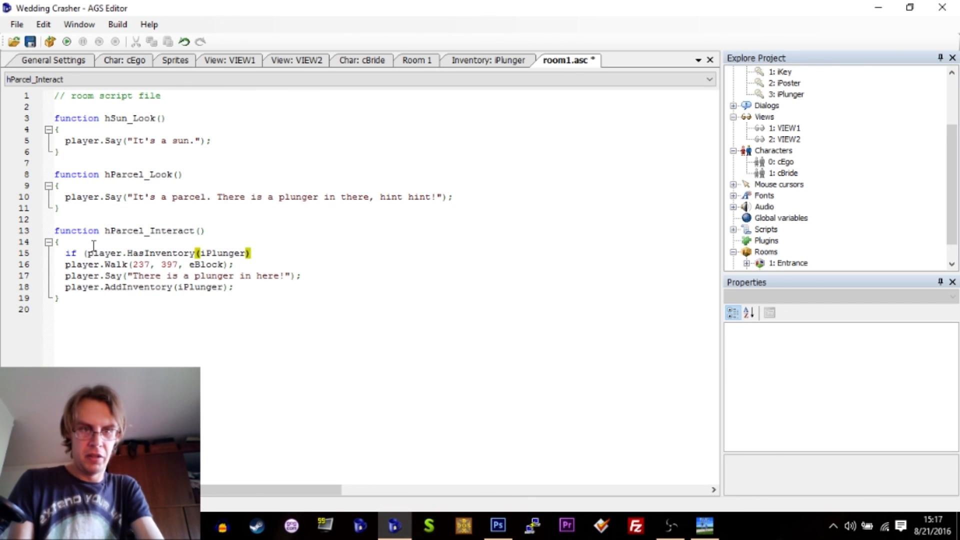
text() )
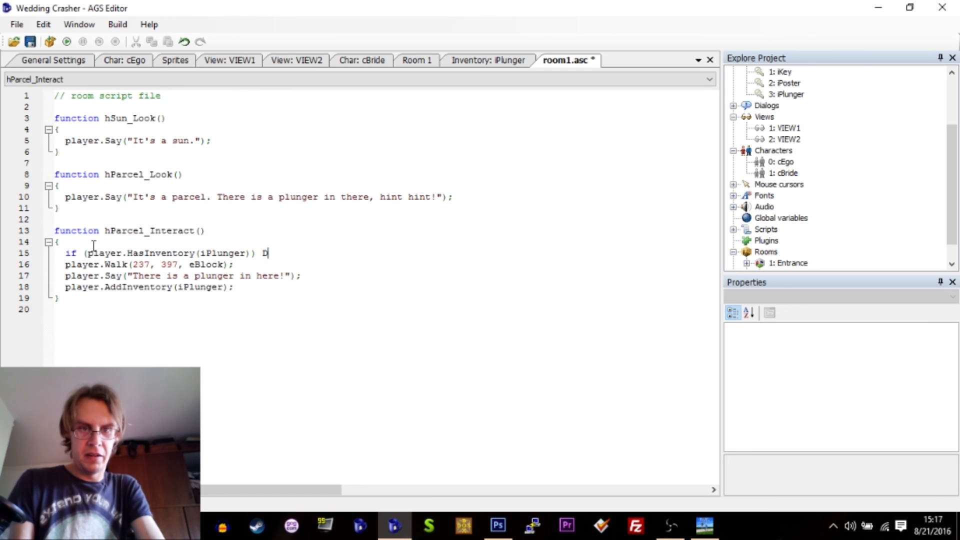
text(player.s)
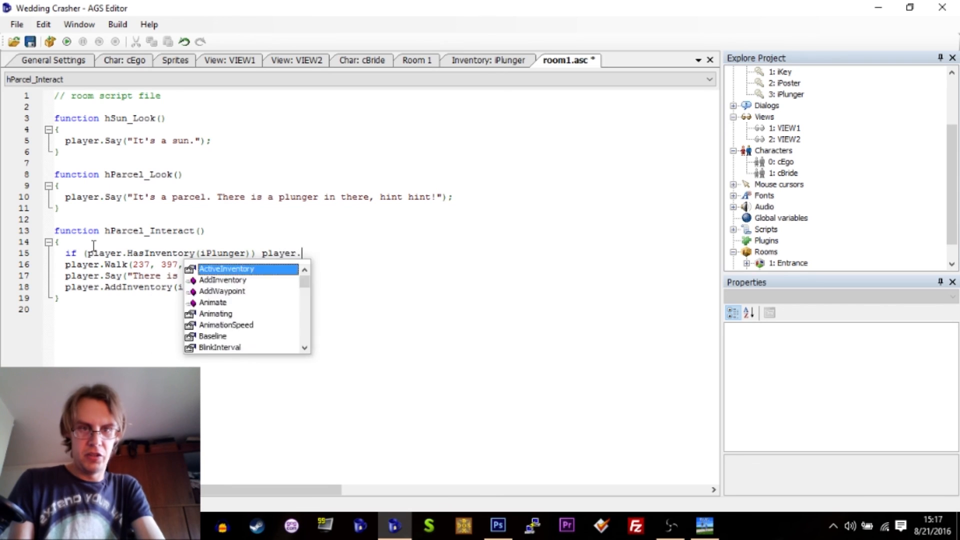
key(BackSpace)
key(BackSpace)
key(BackSpace)
key(BackSpace)
key(BackSpace)
key(BackSpace)
key(BackSpace)
key(BackSpace)
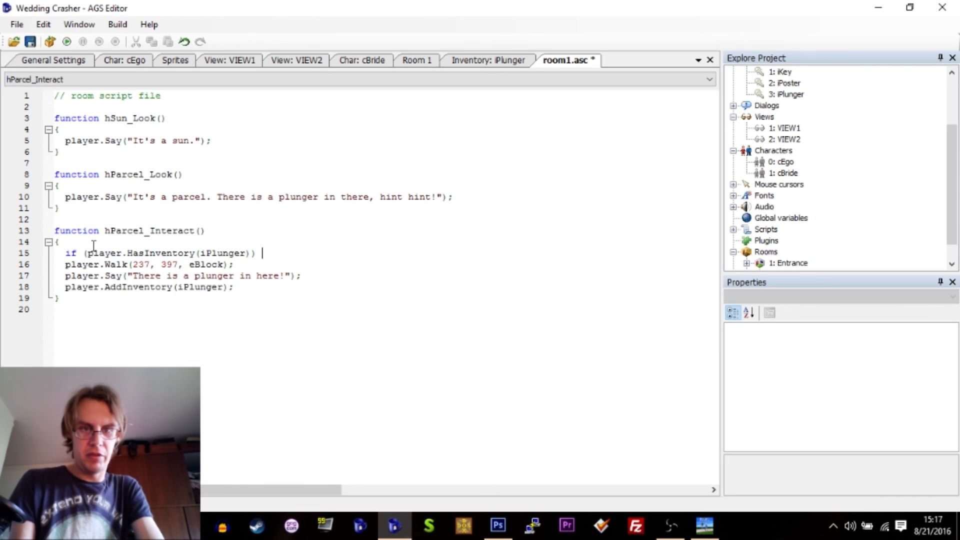
- Give the HasInventory condition a braced block in which the player says "I already have the plunger."
text({)
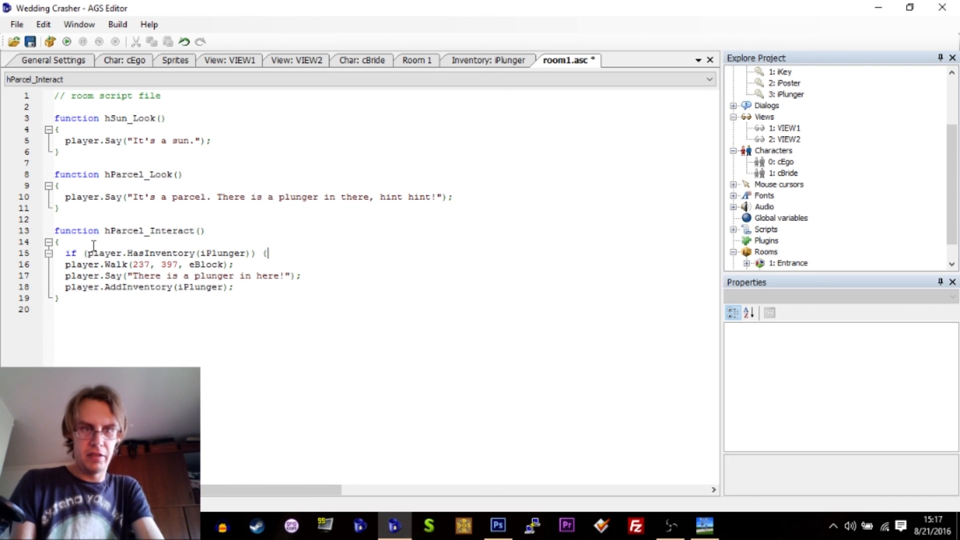
key(Return)
text(player.say(")
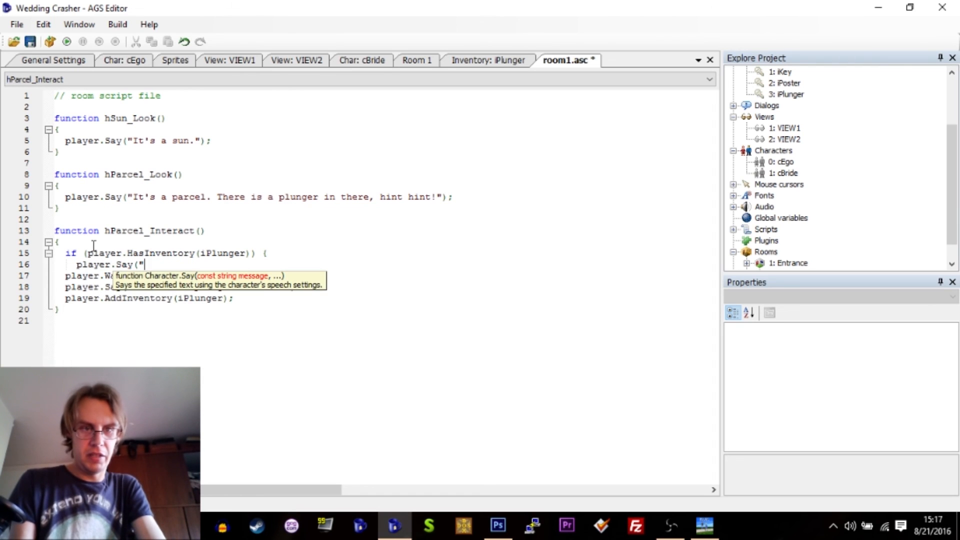
text(I already have the plunger.");)
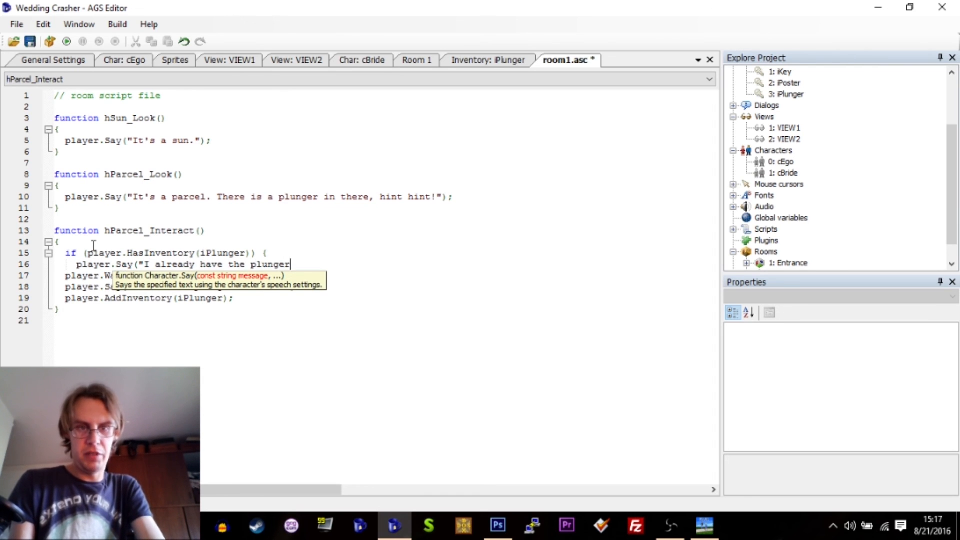
key(Return)
text(})
- Wrap the existing walk, speech and AddInventory lines of hParcel_Interact in an indented else block
key(Return)
text(else {)
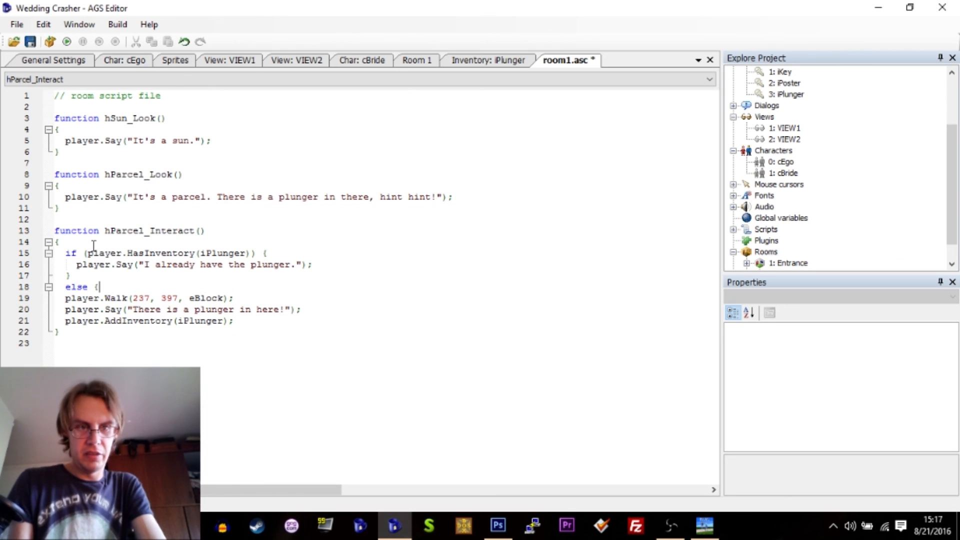
key(Home)
key(Tab)
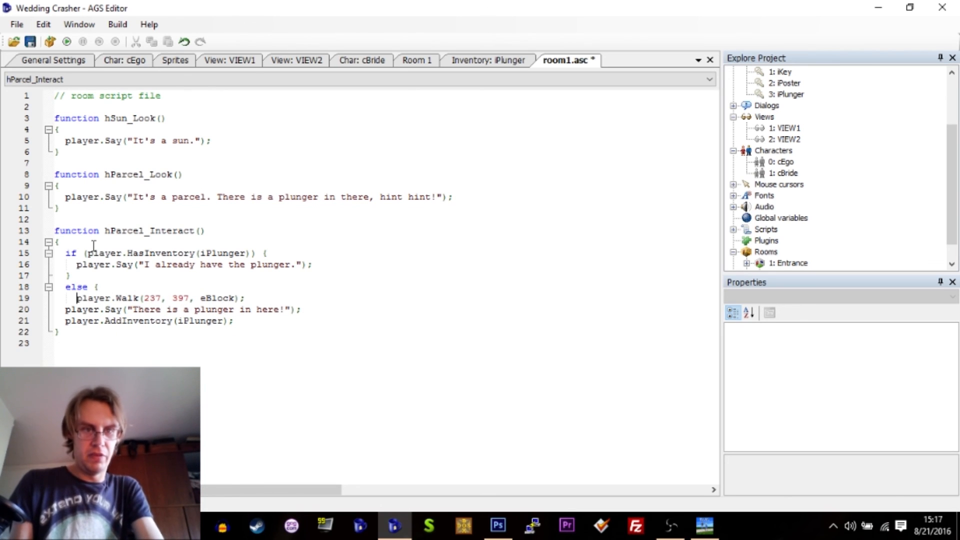
key(Tab)
key(Down)
key(Tab)
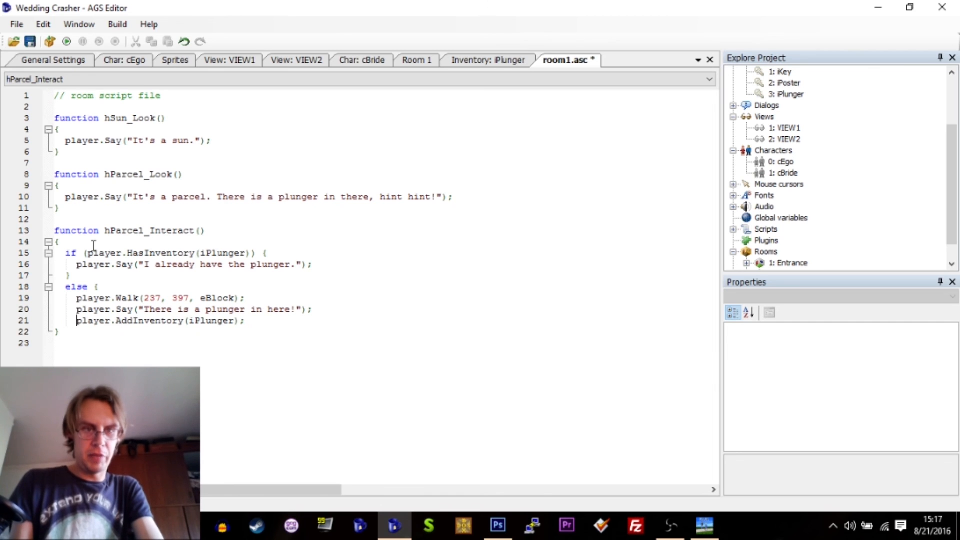
key(End)
key(Return)
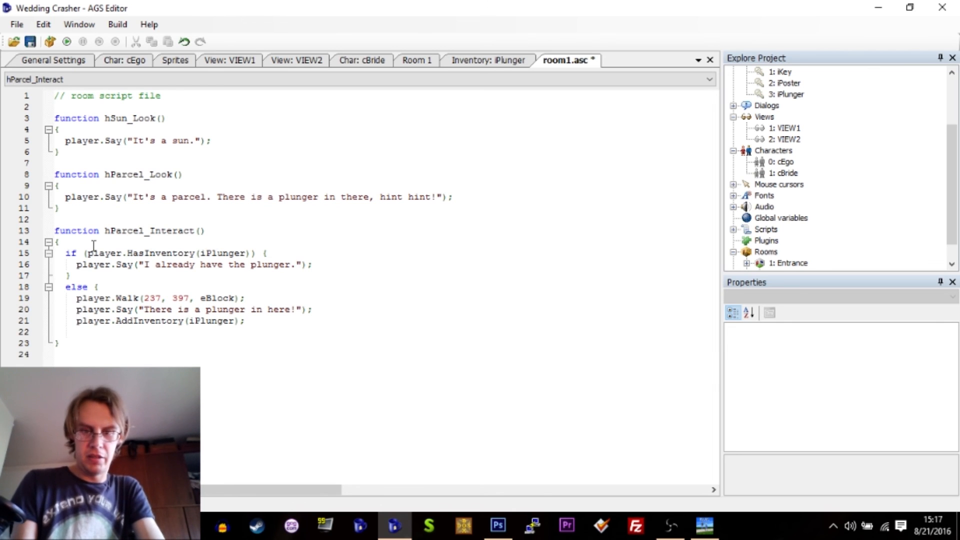
text(})
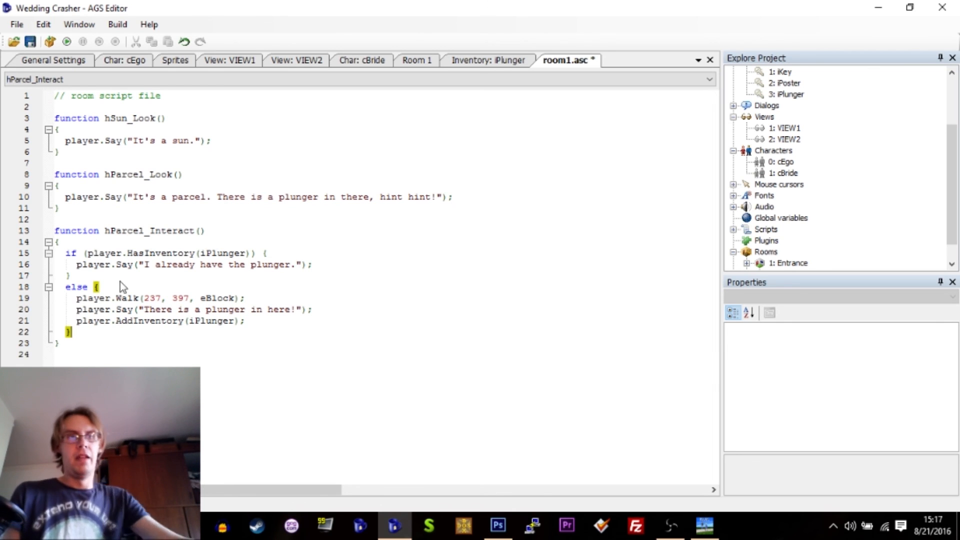
- Add if (player.HasInventory(iPlunger)) with an opening brace at the start of hParcel_Look
click(126, 270)
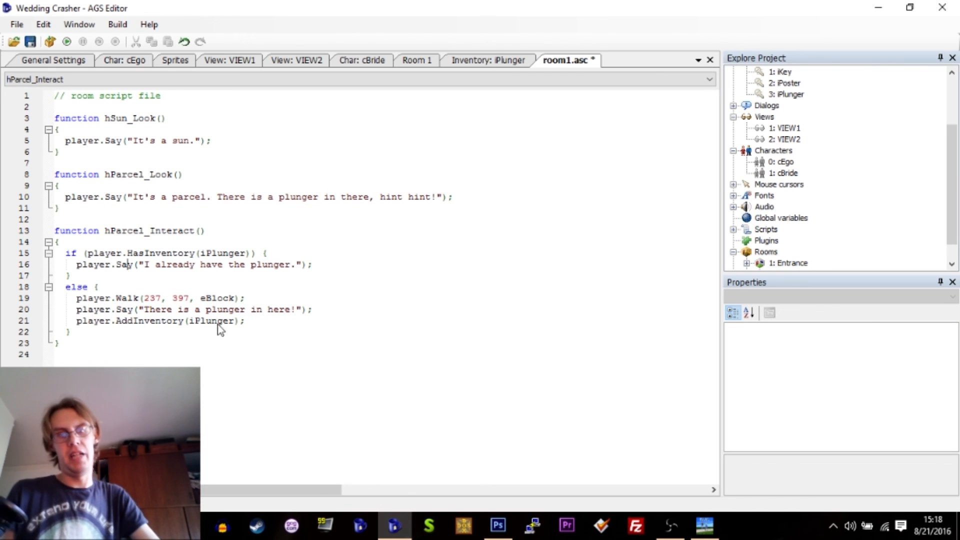
click(97, 186)
key(Return)
text(if (player.has)
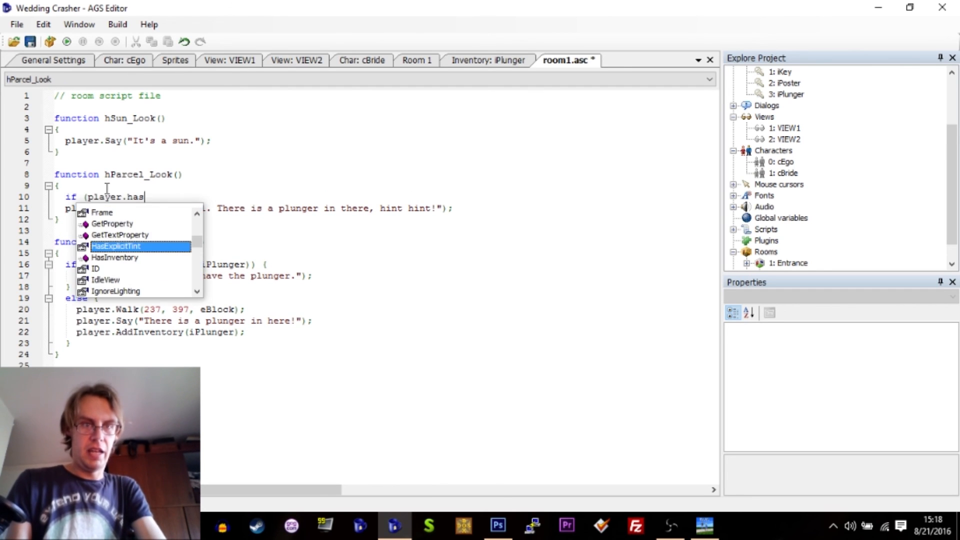
text(inv(iPl)
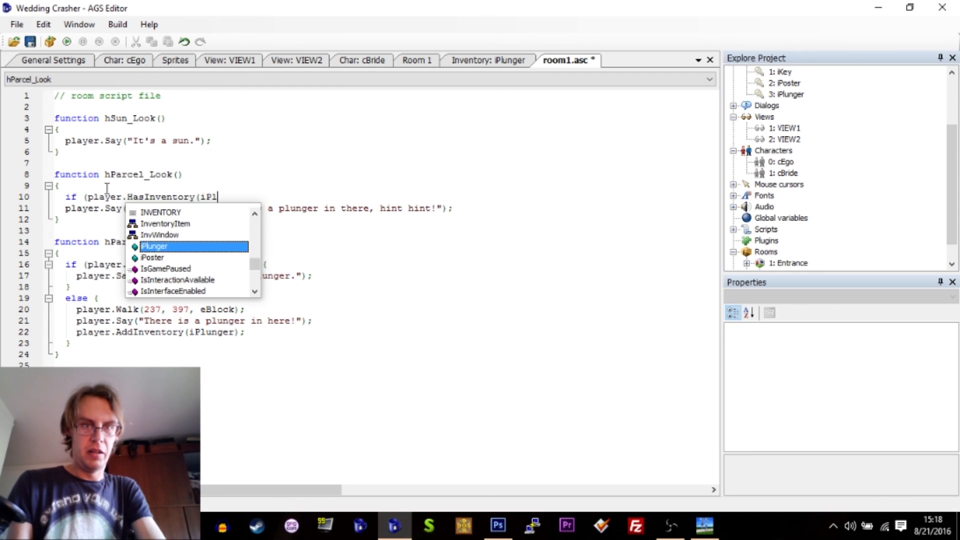
text(unger)))
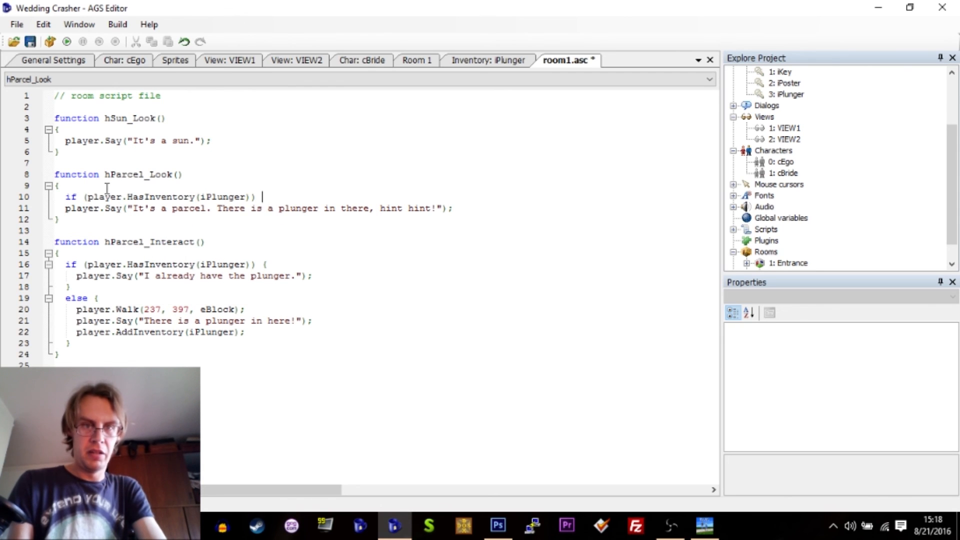
text( {)
key(Return)
- Have the player say "It's the parcel where I got the plunger." inside the if block of hParcel_Look and close the block
text(c)
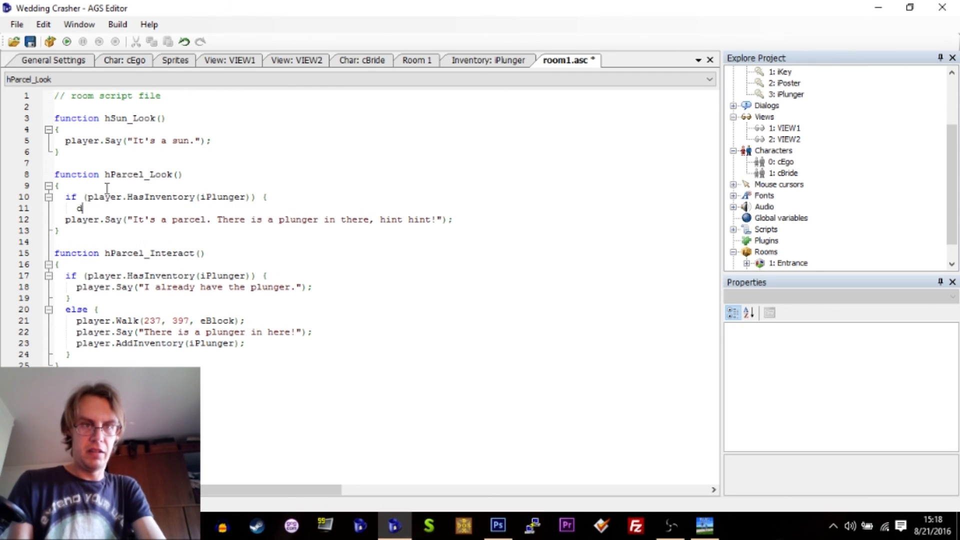
text(player.ActiveInventory)
key(BackSpace)
key(BackSpace)
key(BackSpace)
key(BackSpace)
key(BackSpace)
key(BackSpace)
key(BackSpace)
key(BackSpace)
key(BackSpace)
key(BackSpace)
key(BackSpace)
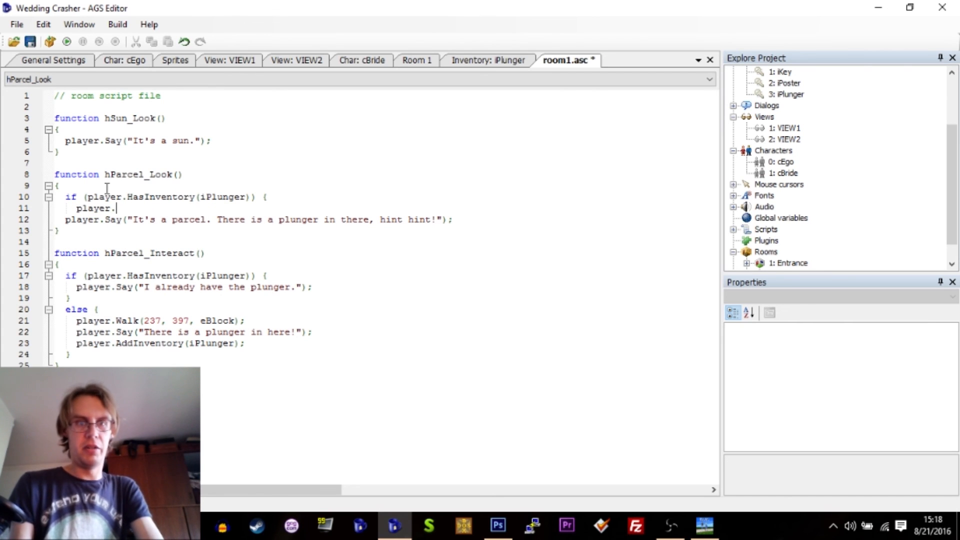
text(sa)
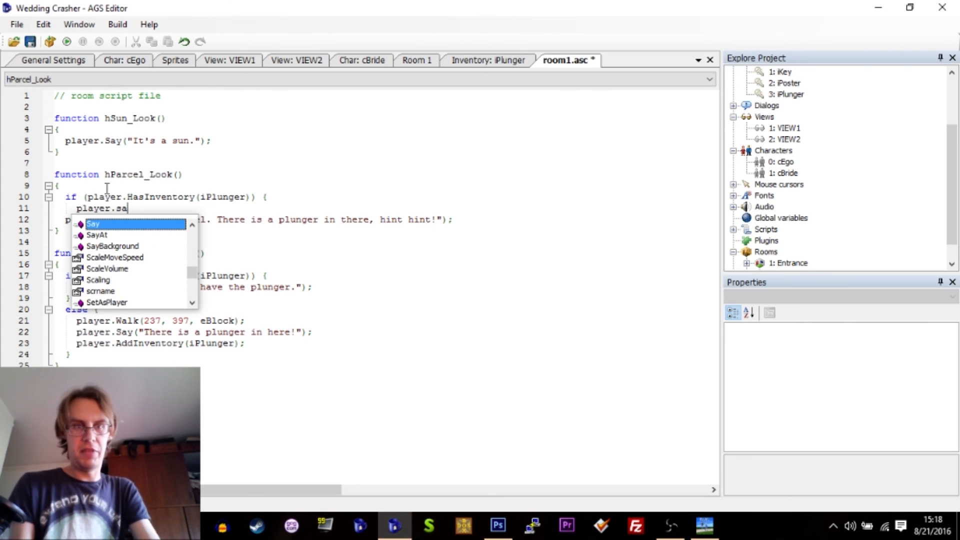
key(Return)
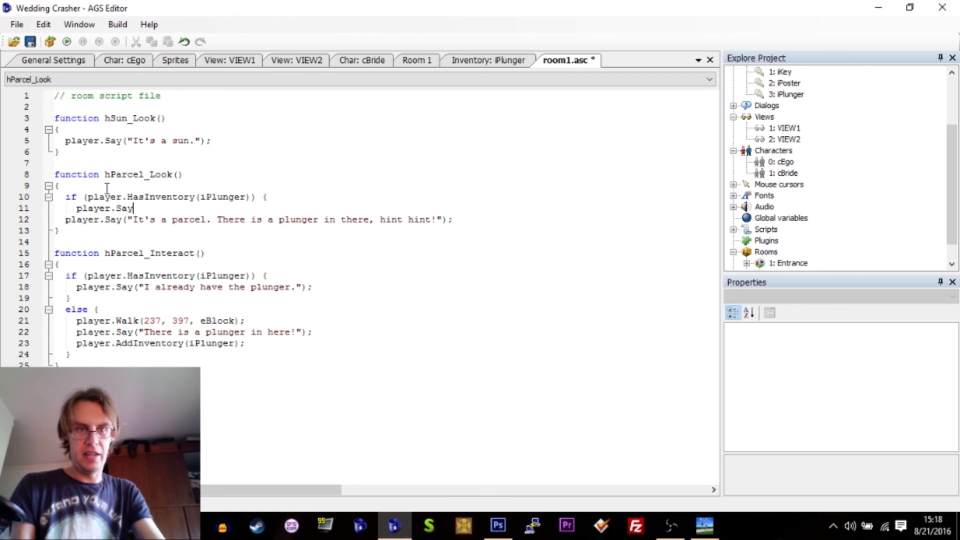
text(()
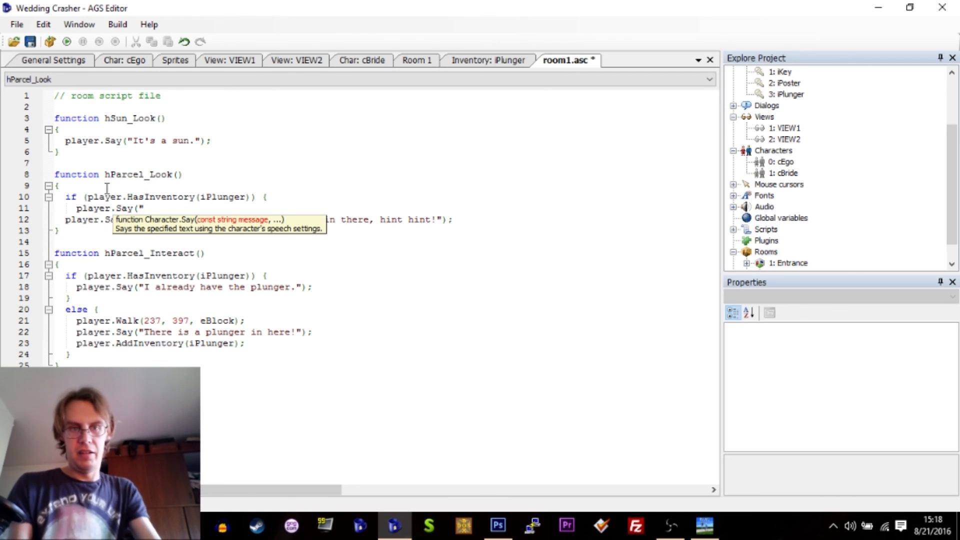
text("It's the parcel wh)
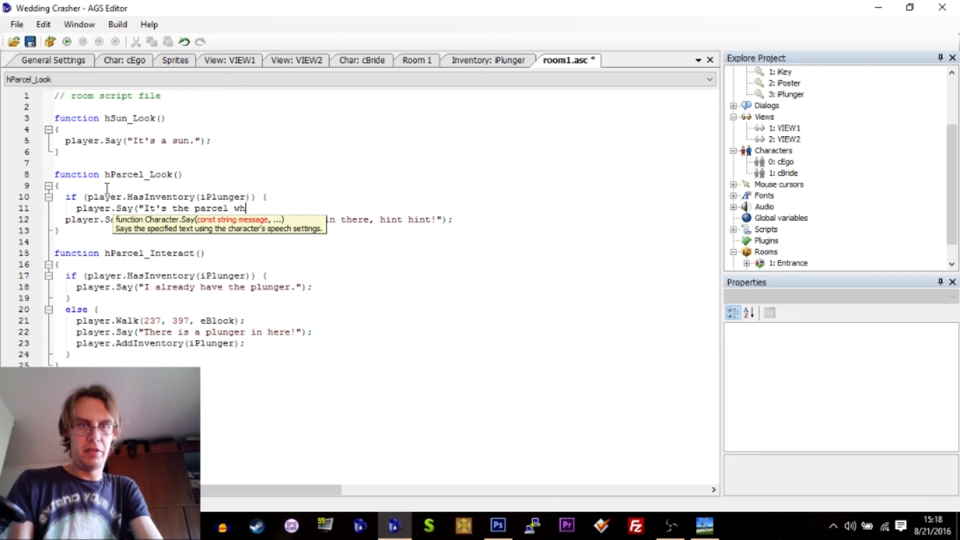
text(ere I got the plunger."))
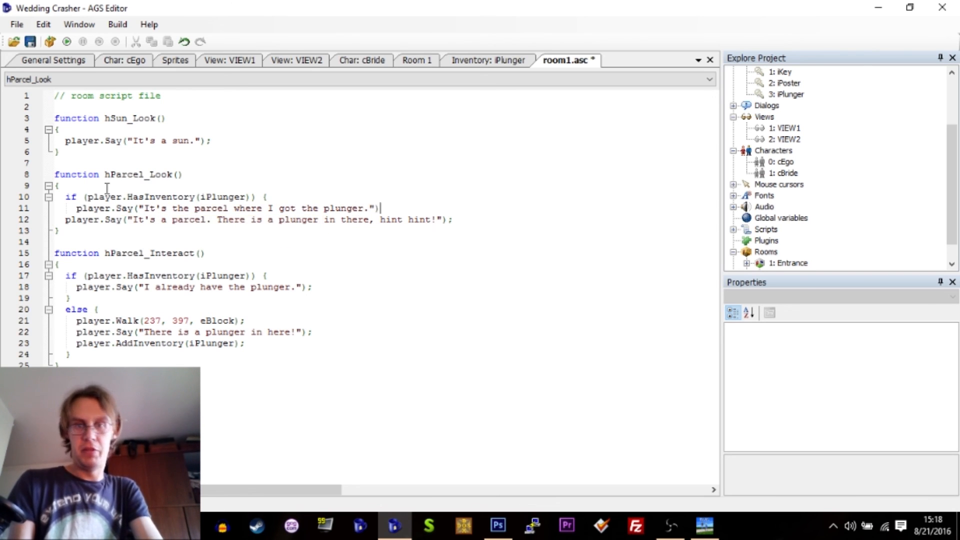
text(;)
key(Return)
text(})
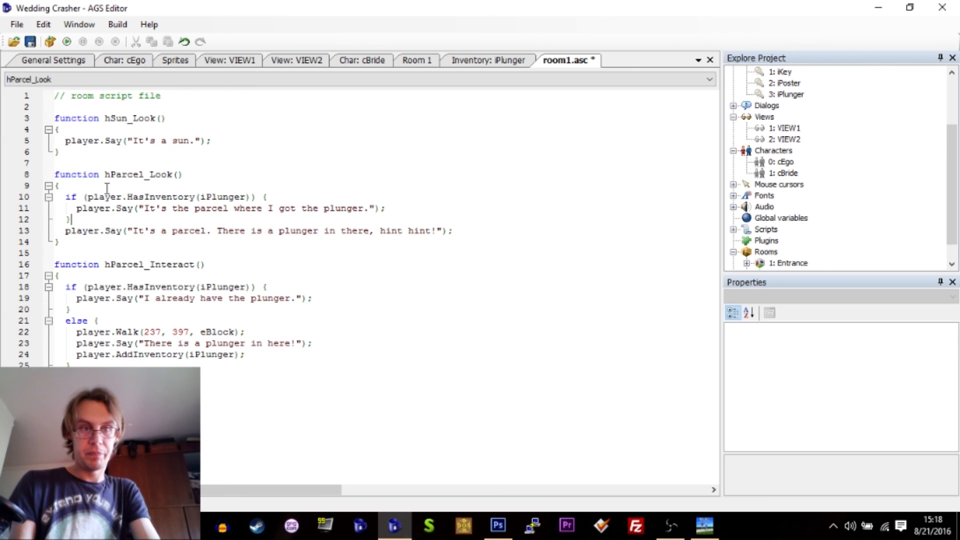
- Wrap the existing "It's a parcel. There is a plunger in there, hint hint!" line of hParcel_Look in an indented else block
key(Return)
text(else {)
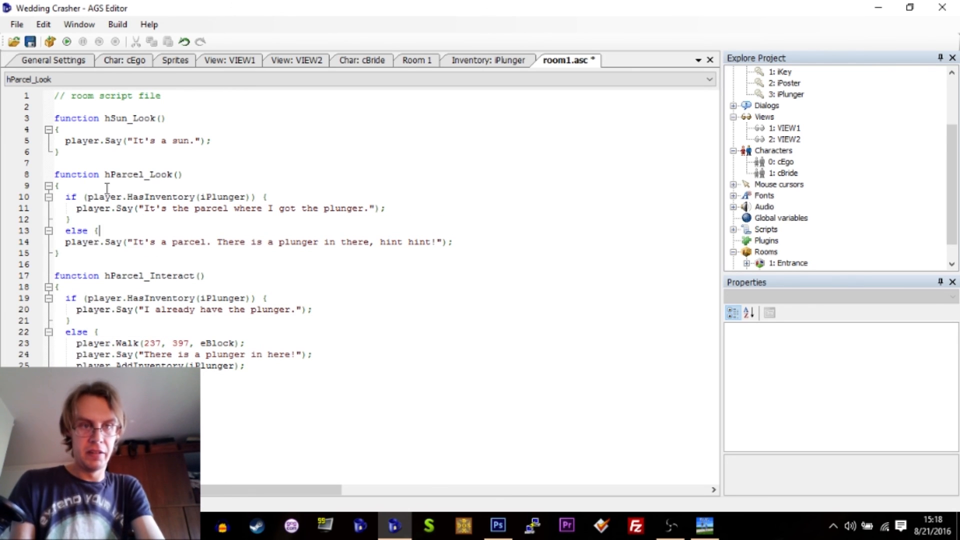
key(Tab)
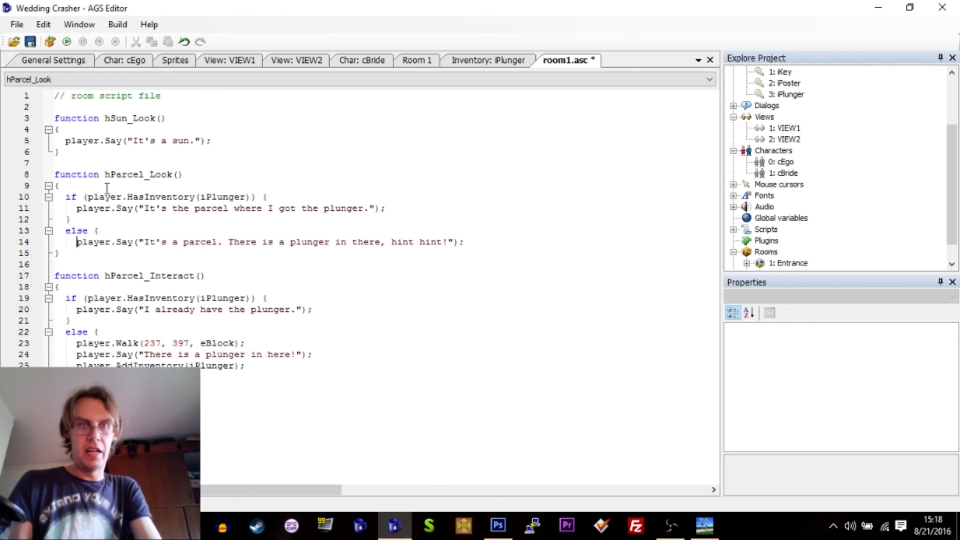
key(Return)
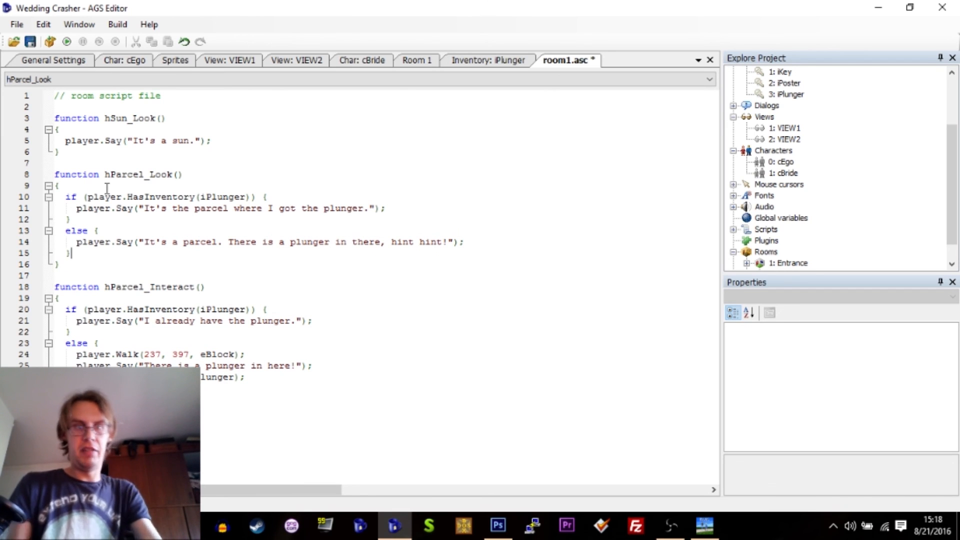
- Check the opening and closing braces of the if block in hParcel_Look and the else block in hParcel_Interact
click(268, 197)
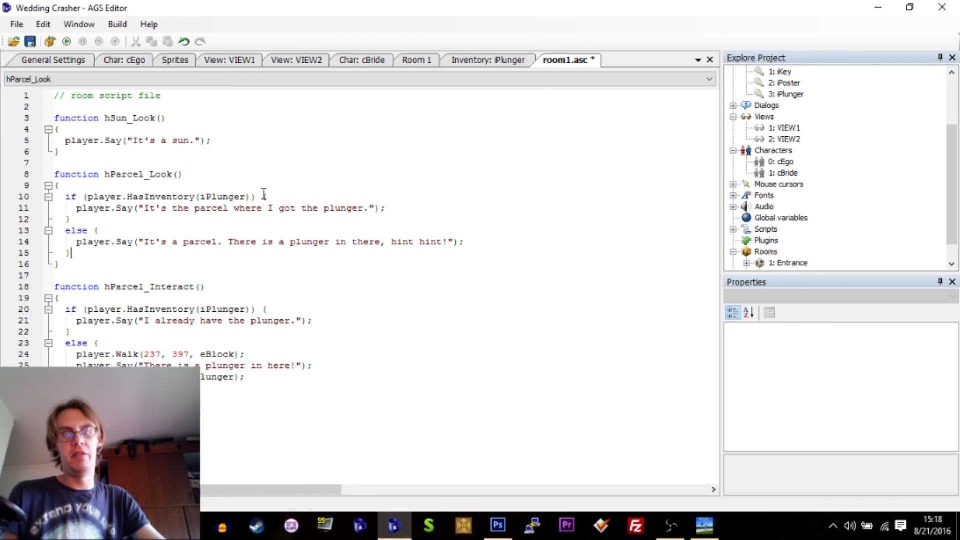
click(69, 220)
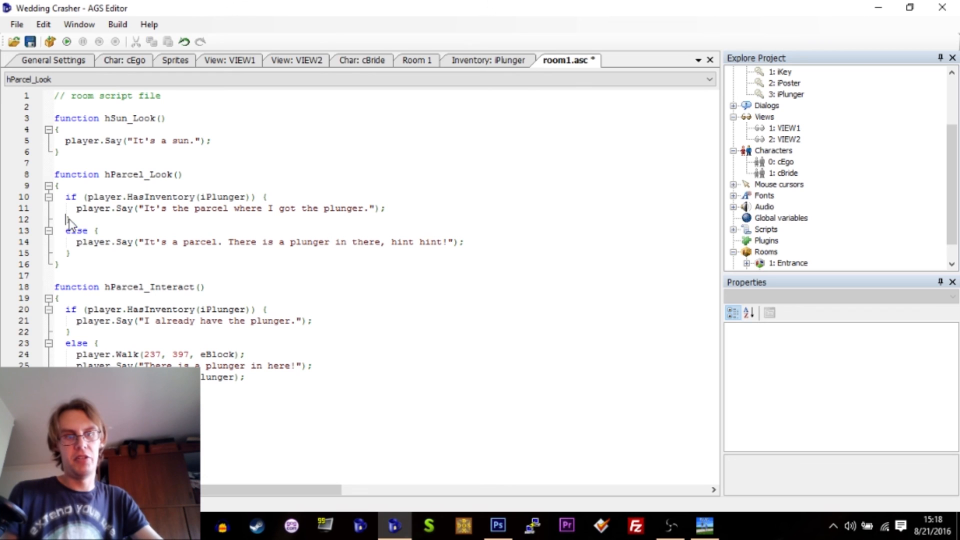
click(267, 198)
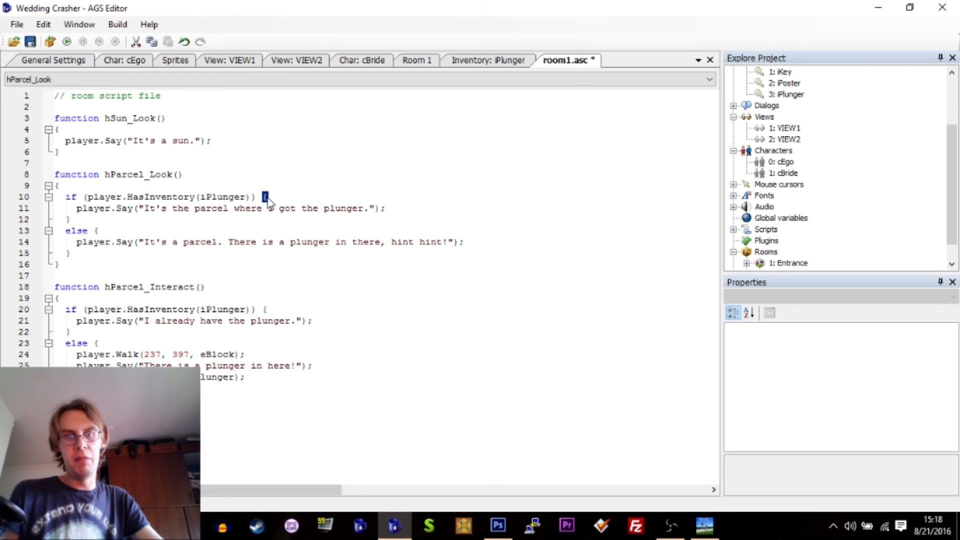
click(67, 220)
click(95, 344)
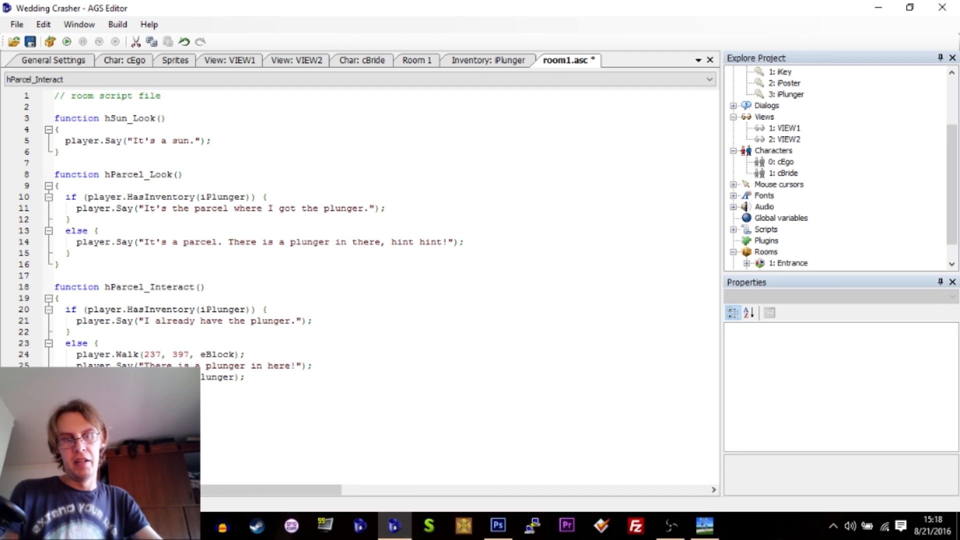
double_click(97, 344)
drag(65, 389, 71, 389)
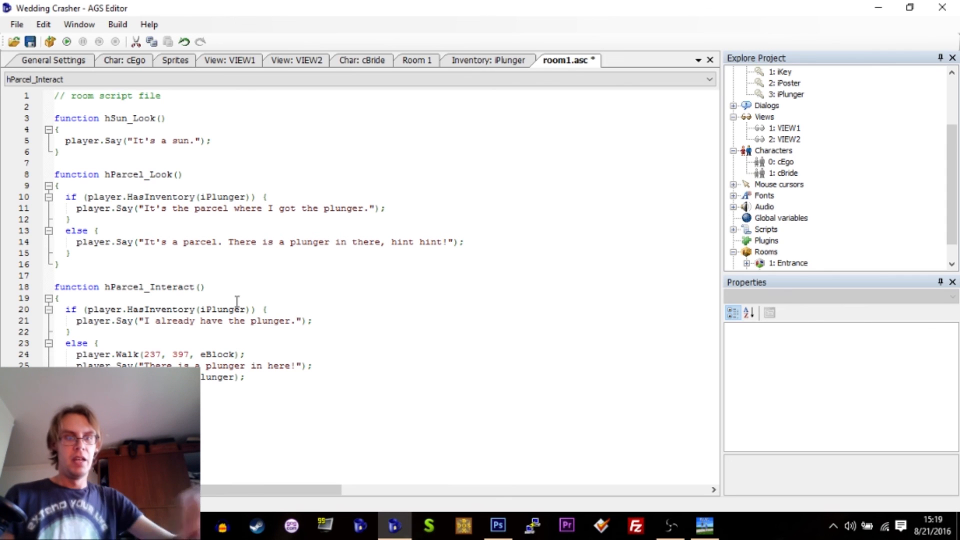
- Save the script and run the game, interacting with the green parcel again to test the response when the plunger is already owned
key(ctrl+s)
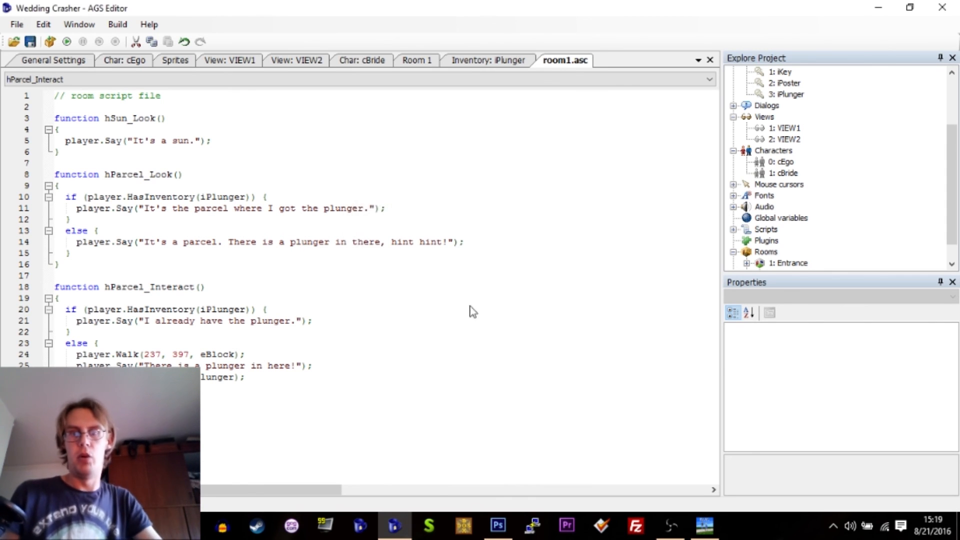
key(F5)
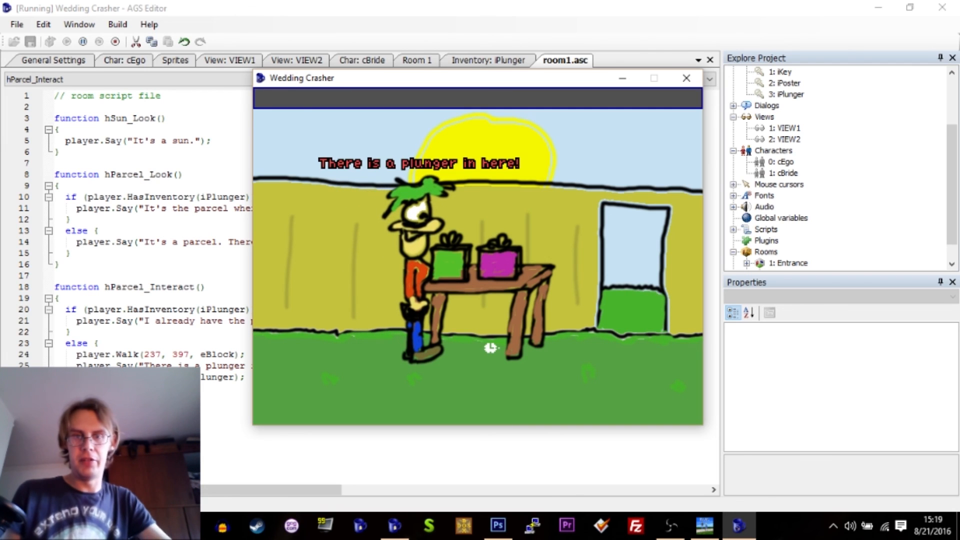
click(458, 272)
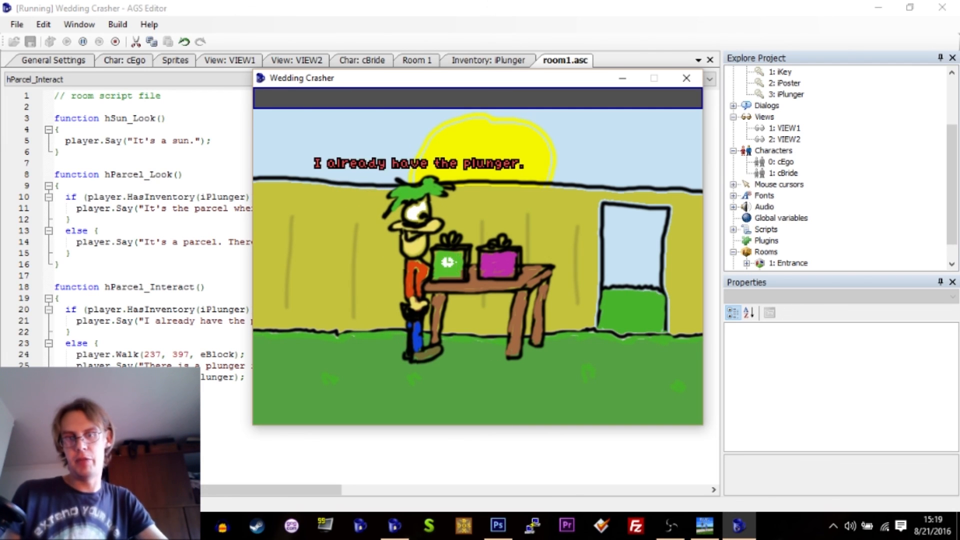